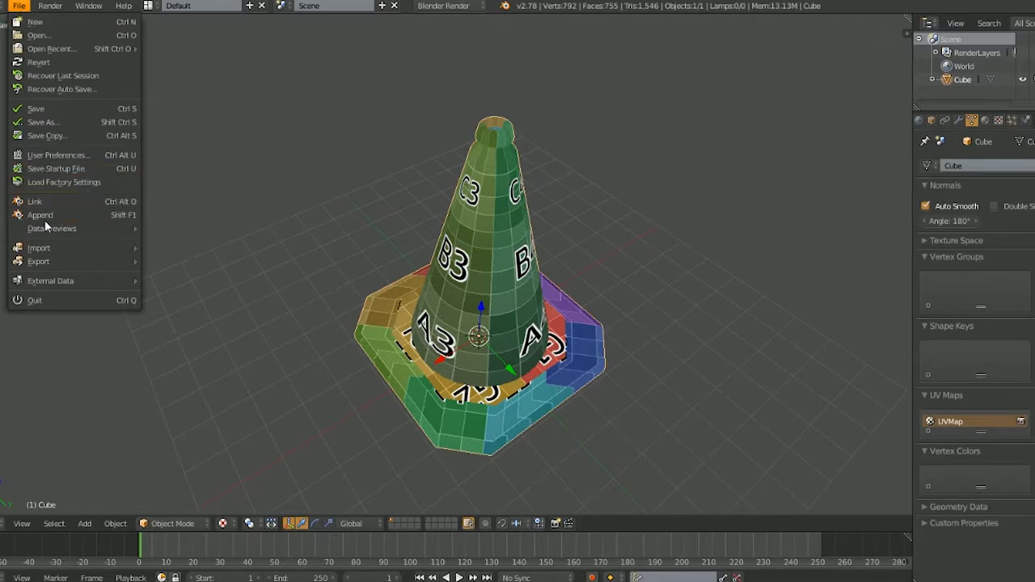
- Export the traffic cone as an FBX to the Modeling Stuff folder under the name Traffic Cone tutorial.fbx
mouse_move(47, 257)
click(164, 300)
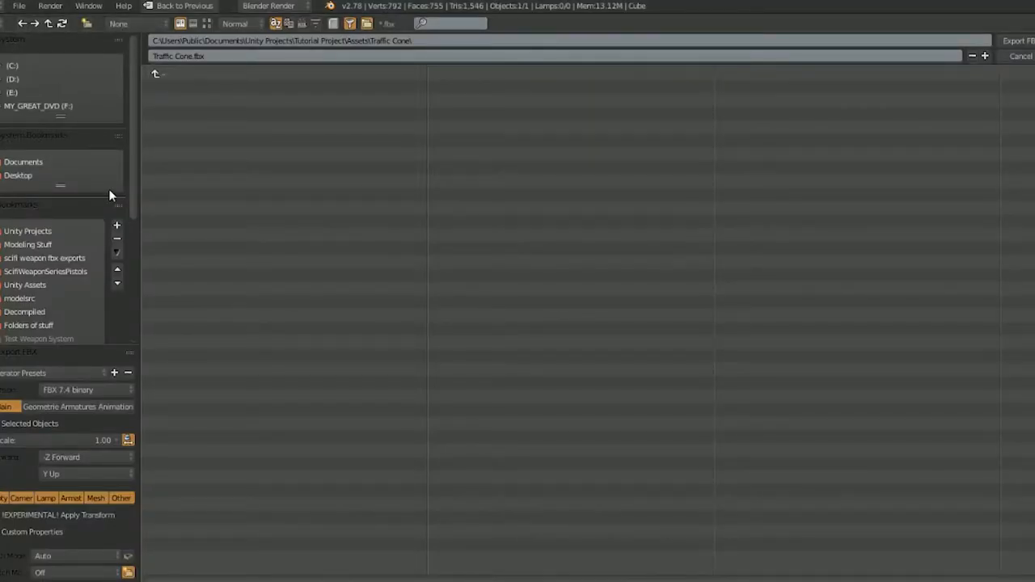
click(44, 244)
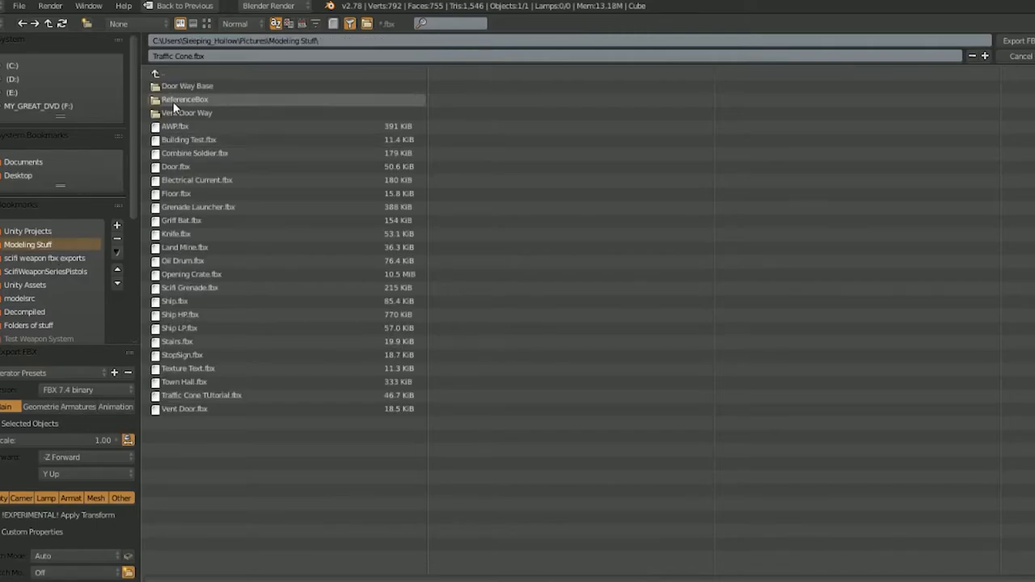
click(193, 58)
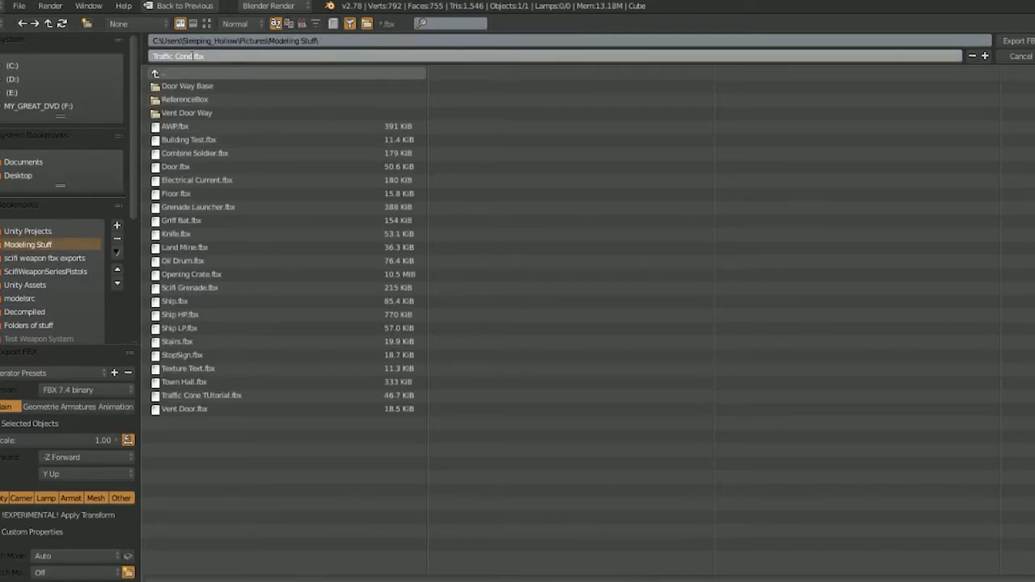
text(tutorial)
key(Return)
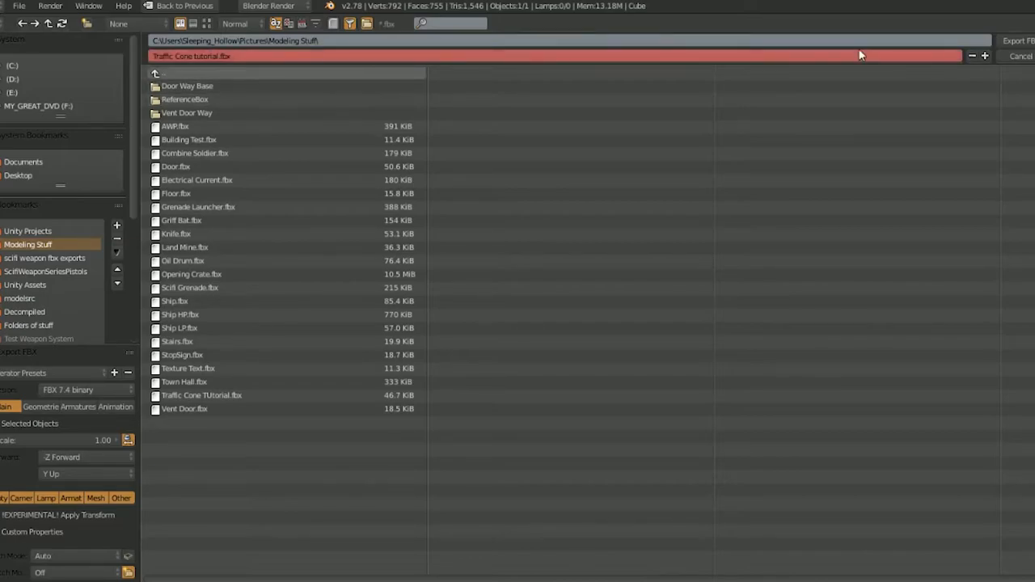
click(1016, 40)
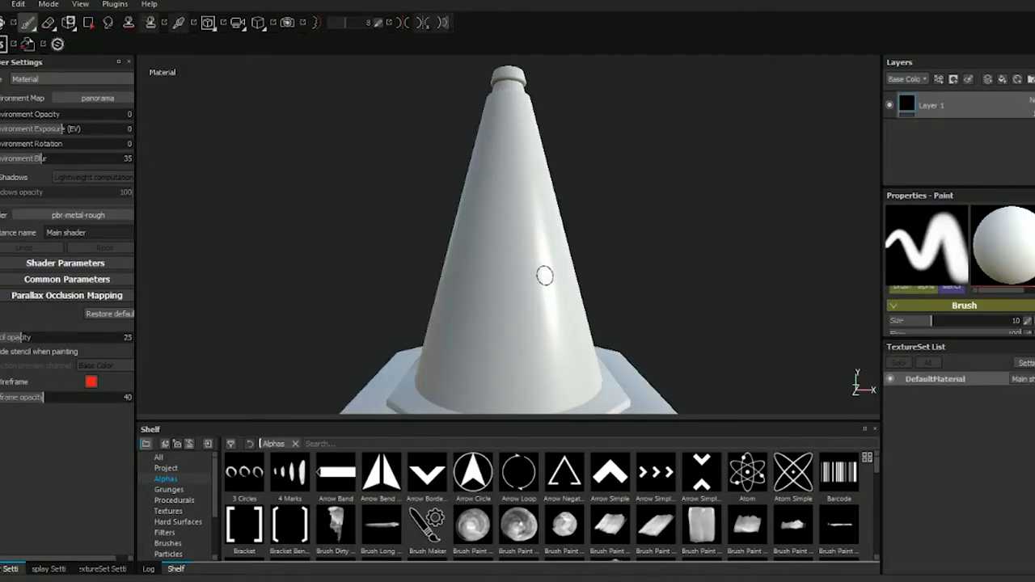
- In Substance Painter, enlarge the paint properties area and review the brush size, flow, spacing, jitter, alignment and alpha settings
alt+drag(573, 115, 537, 222)
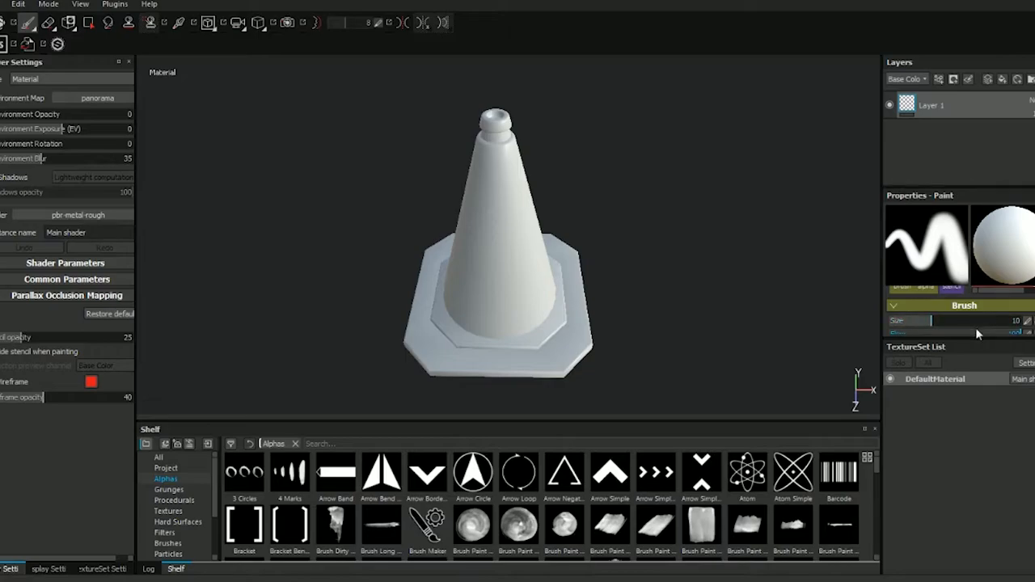
drag(976, 340, 980, 482)
scroll(980, 370, down, 3)
scroll(980, 368, up, 3)
scroll(979, 360, down, 3)
scroll(970, 363, down, 2)
scroll(968, 364, up, 5)
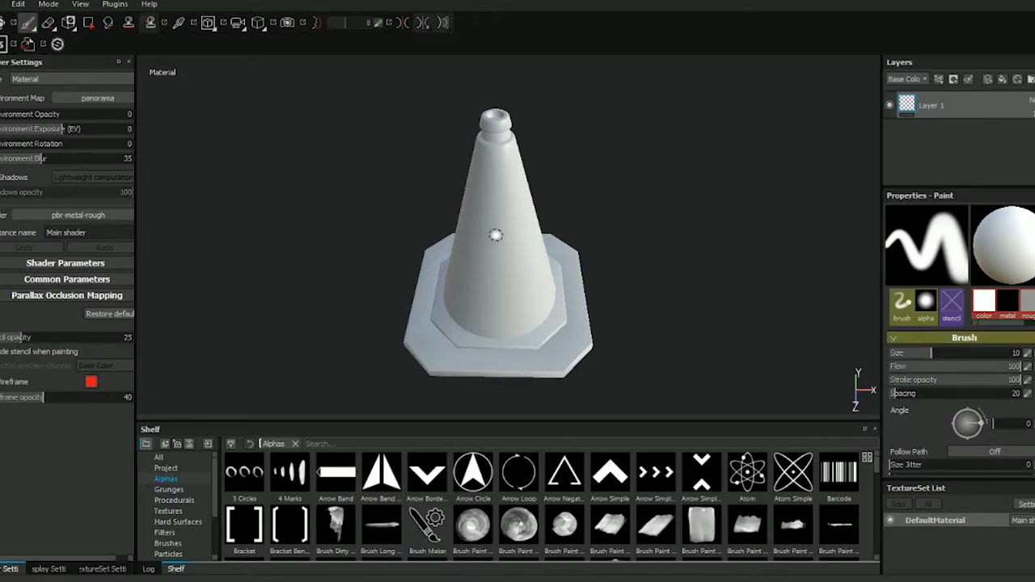
scroll(947, 368, down, 3)
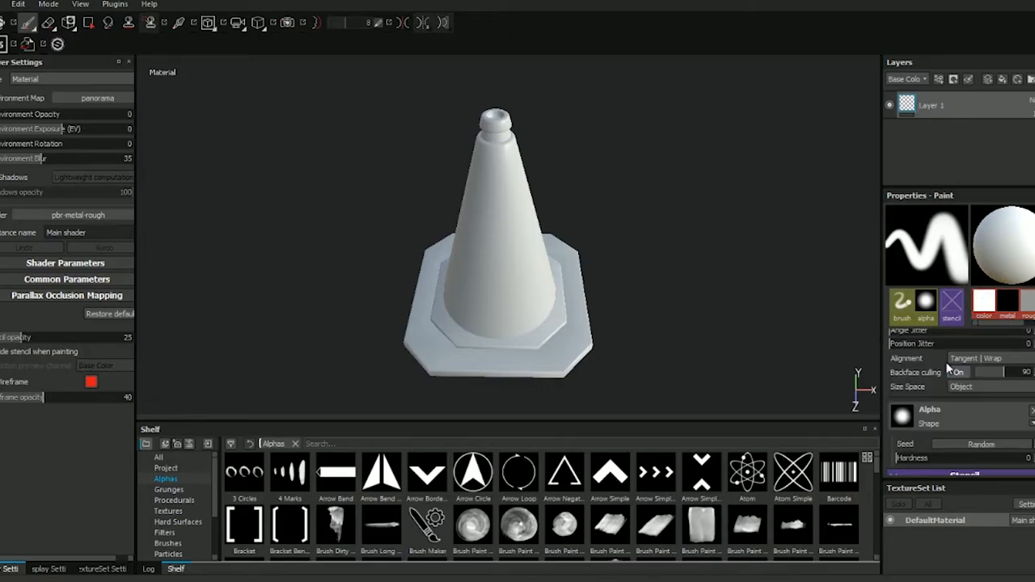
scroll(948, 367, down, 3)
scroll(947, 368, up, 6)
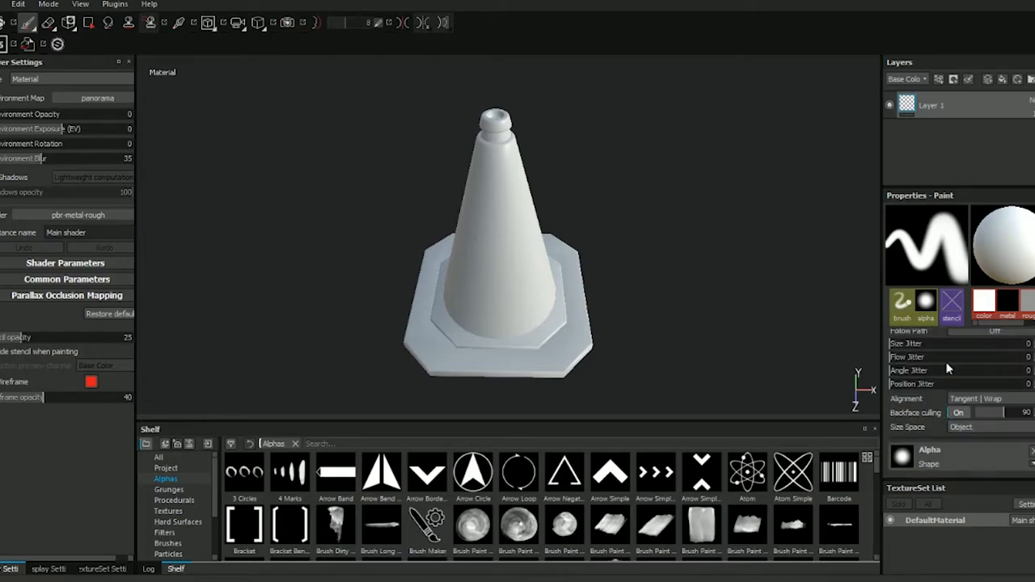
scroll(956, 364, down, 3)
scroll(957, 385, up, 3)
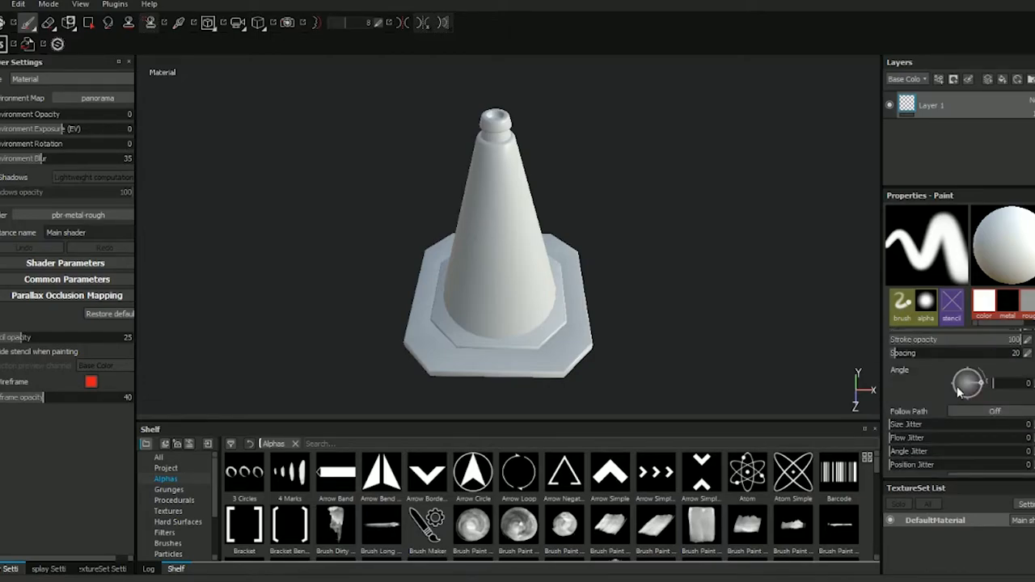
scroll(959, 365, down, 3)
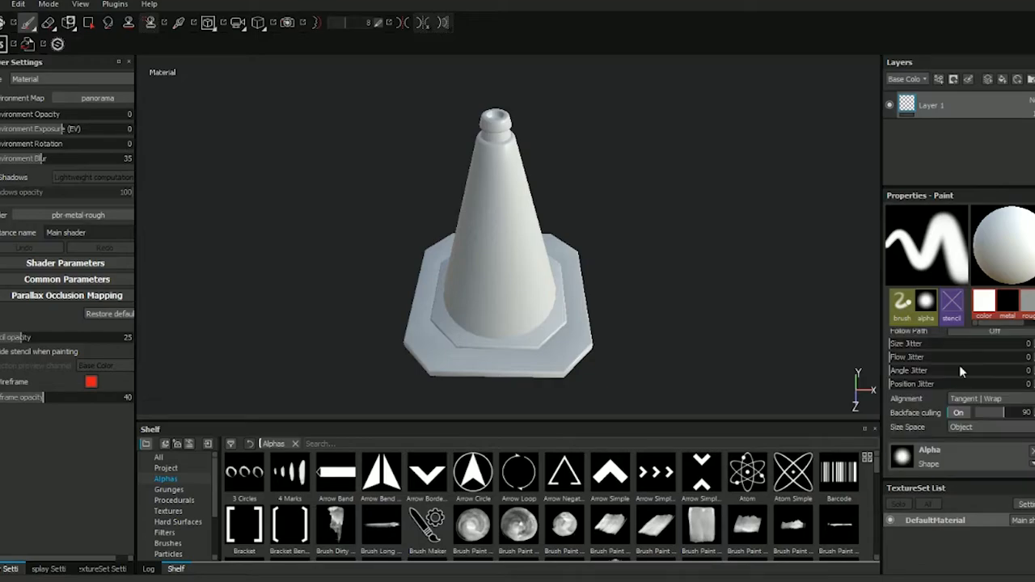
scroll(959, 364, up, 3)
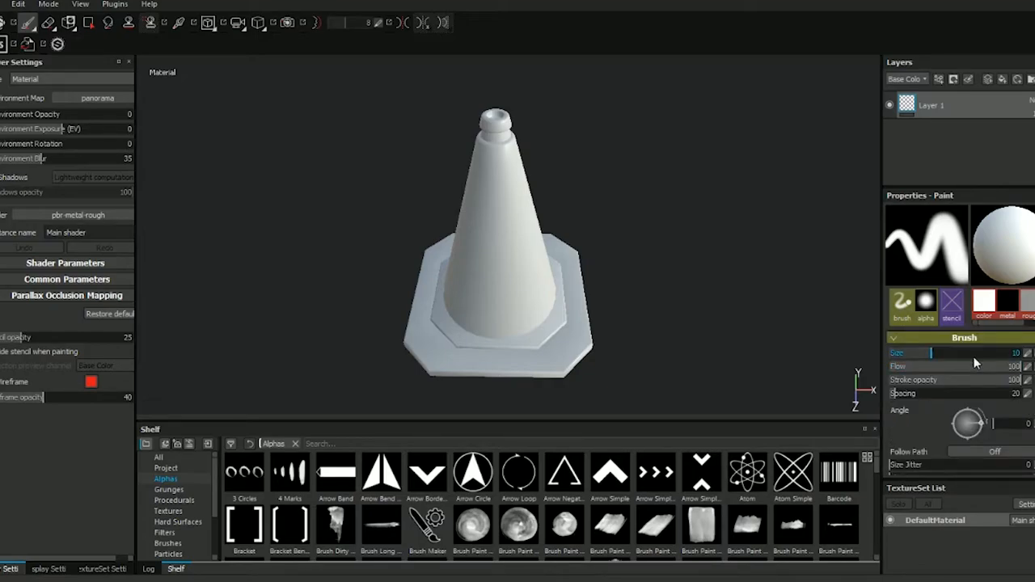
- Delete Layer 1 and add a fill layer in its place
key(Delete)
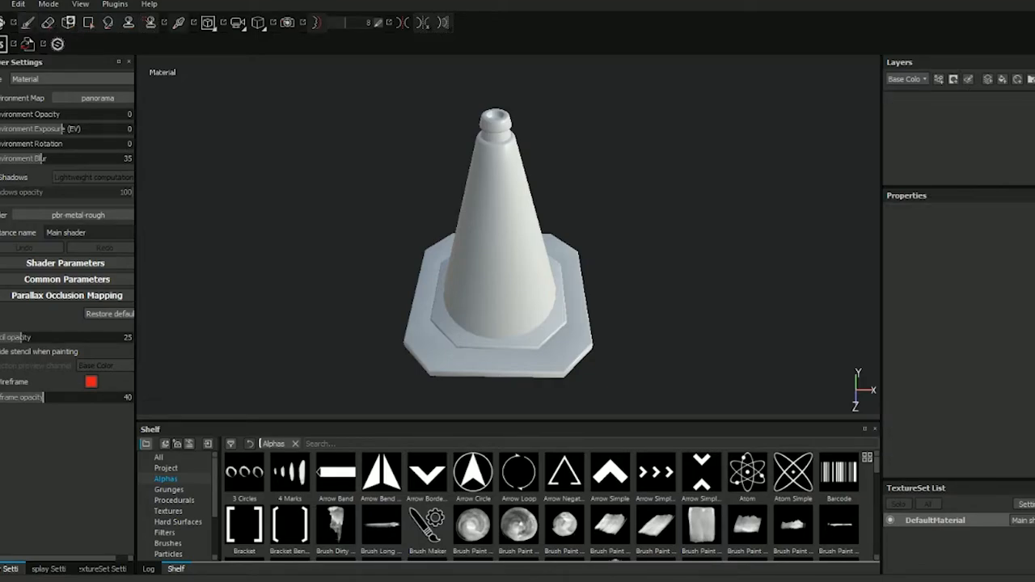
click(1006, 80)
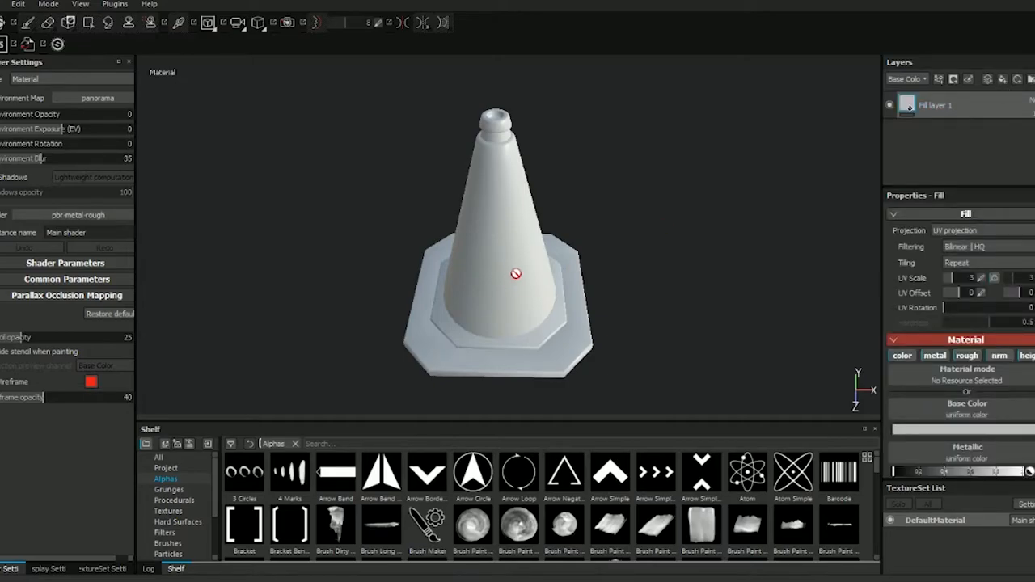
- Browse the shelf's materials and apply the matte plastic material to the fill layer
scroll(180, 519, down, 3)
click(176, 510)
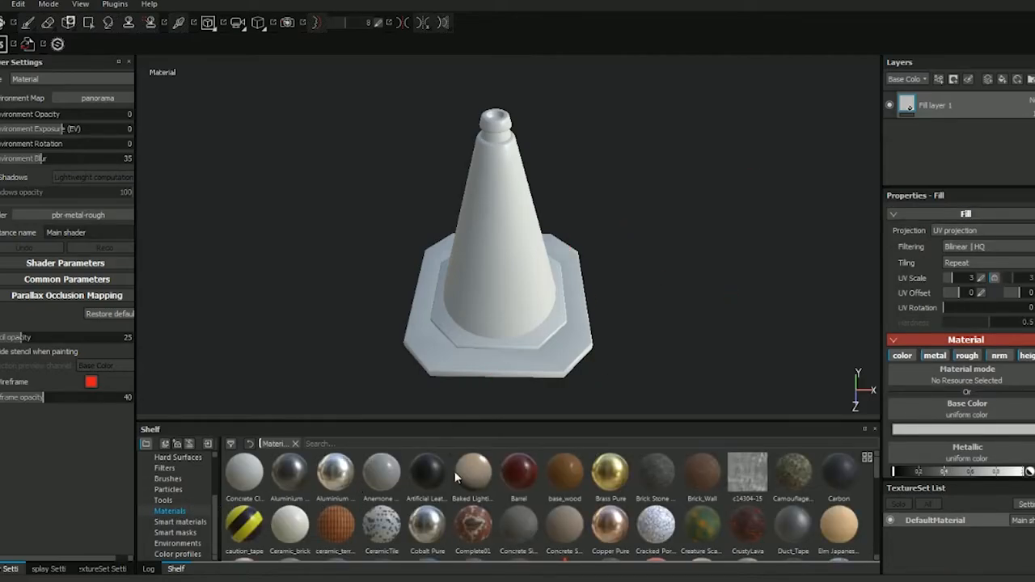
scroll(454, 470, down, 10)
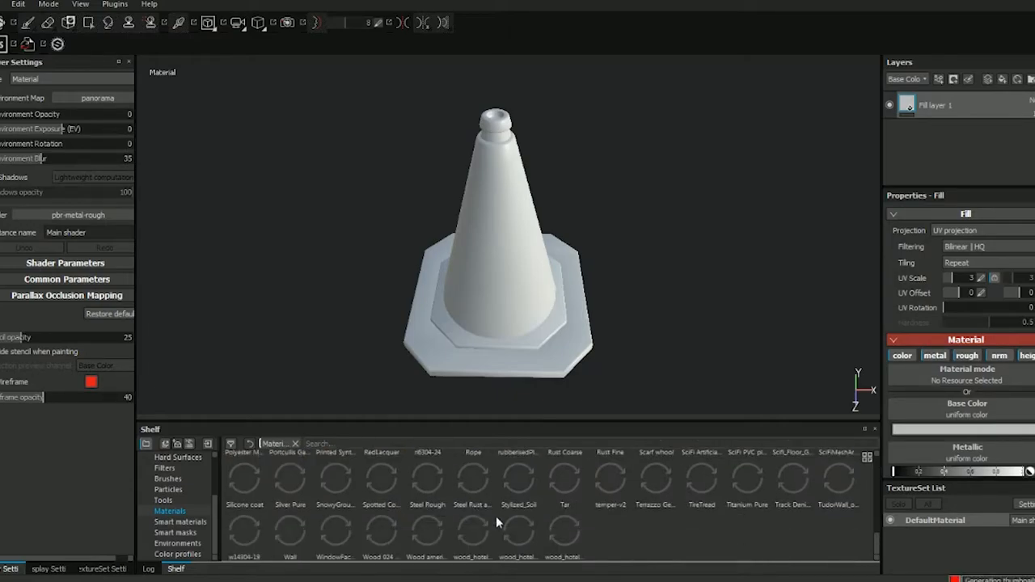
scroll(544, 516, up, 10)
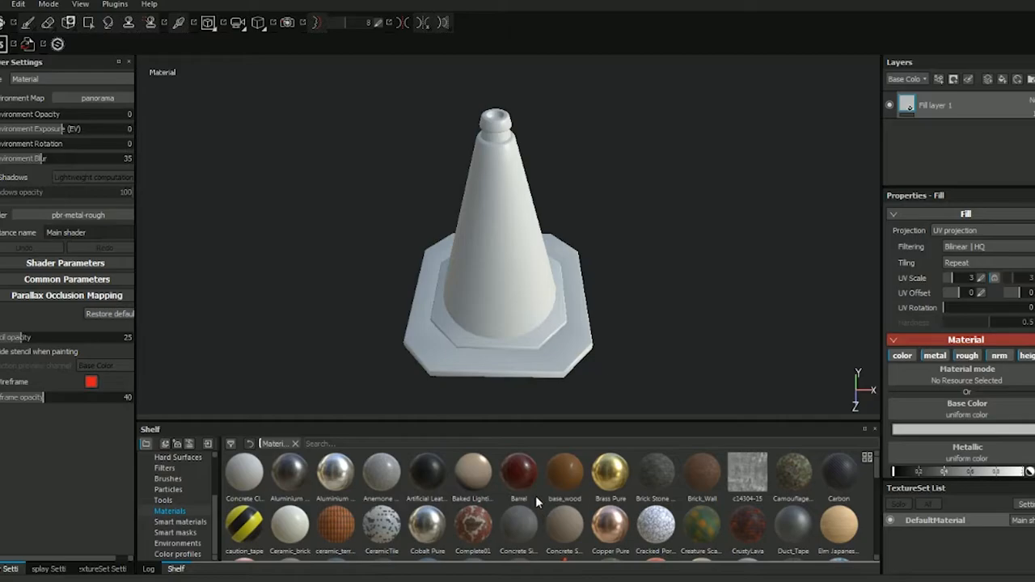
scroll(523, 287, up, 2)
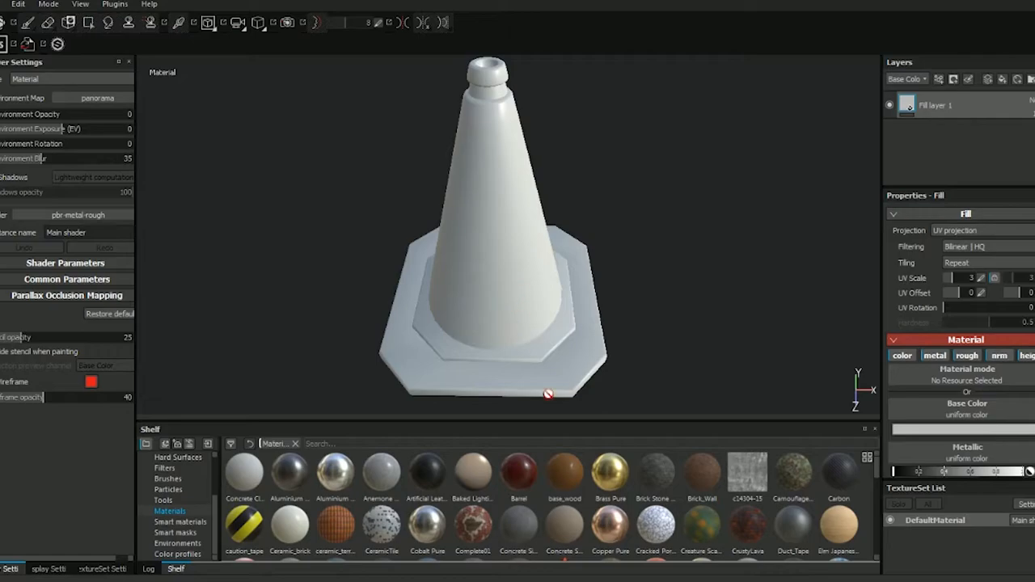
scroll(566, 485, down, 5)
scroll(566, 485, down, 2)
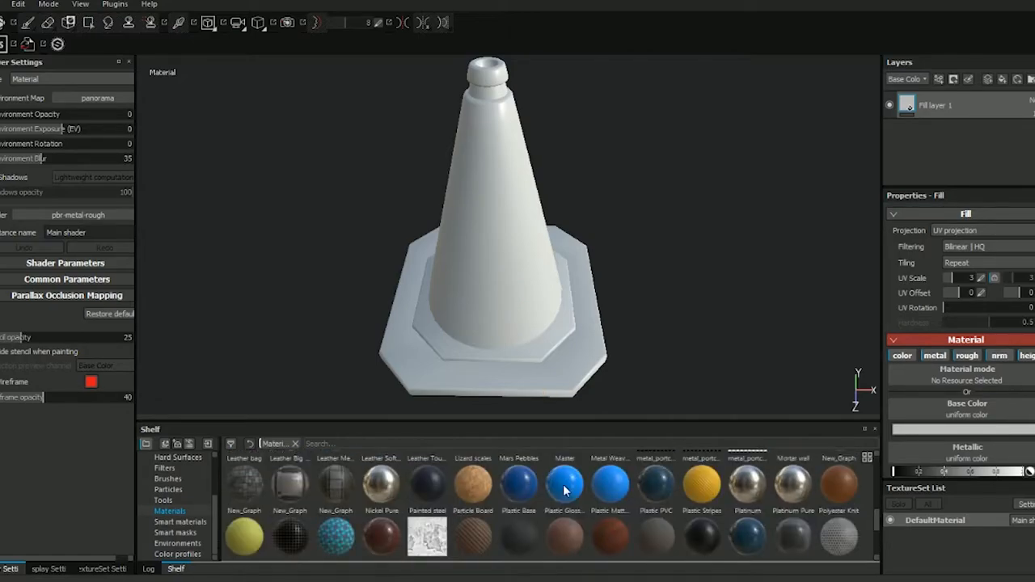
click(608, 485)
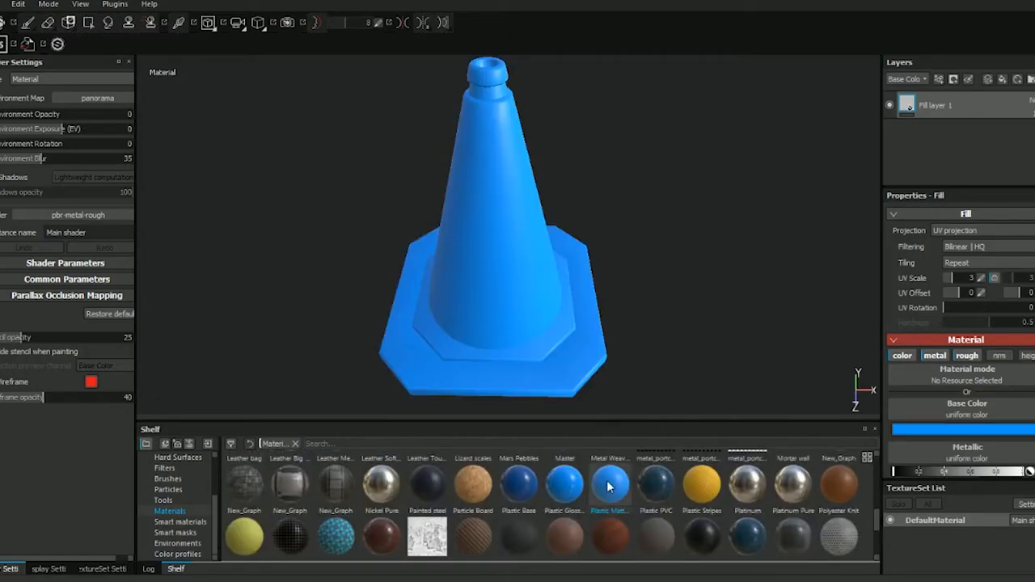
- Add a black mask to the fill layer and brush over parts of the cone's upper body to reveal the plastic
mouse_move(561, 215)
alt+mouse_down()
mouse_move(488, 159)
mouse_move(506, 109)
mouse_move(555, 178)
mouse_move(528, 166)
mouse_move(552, 194)
mouse_move(585, 164)
mouse_move(576, 216)
alt+mouse_up()
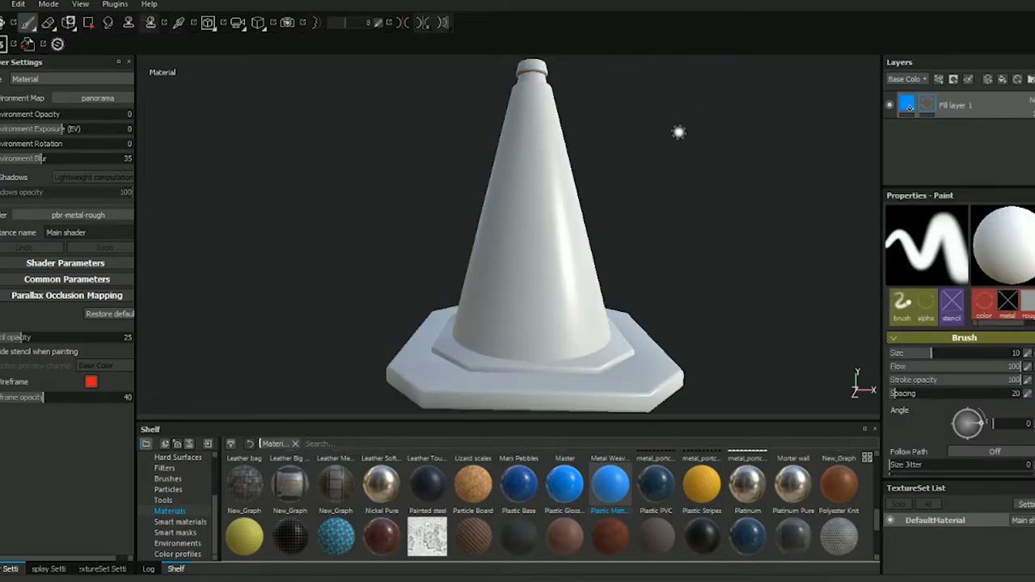
scroll(650, 157, down, 2)
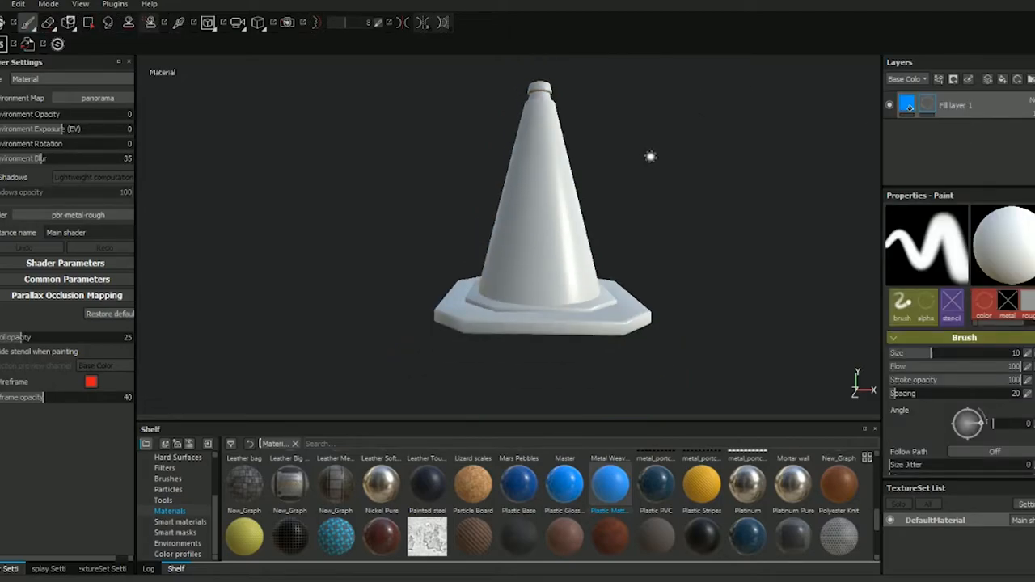
mouse_move(562, 142)
mouse_down()
mouse_move(527, 206)
mouse_move(554, 207)
mouse_move(535, 180)
mouse_move(550, 151)
mouse_move(558, 202)
mouse_move(540, 198)
mouse_move(542, 206)
mouse_up()
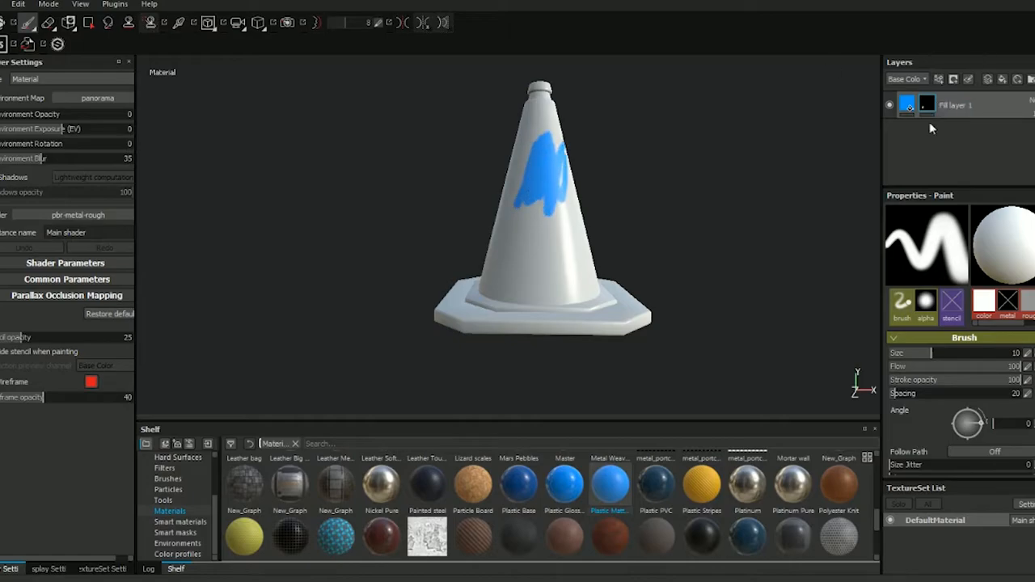
mouse_move(556, 109)
mouse_down()
mouse_move(495, 127)
mouse_move(559, 81)
mouse_up()
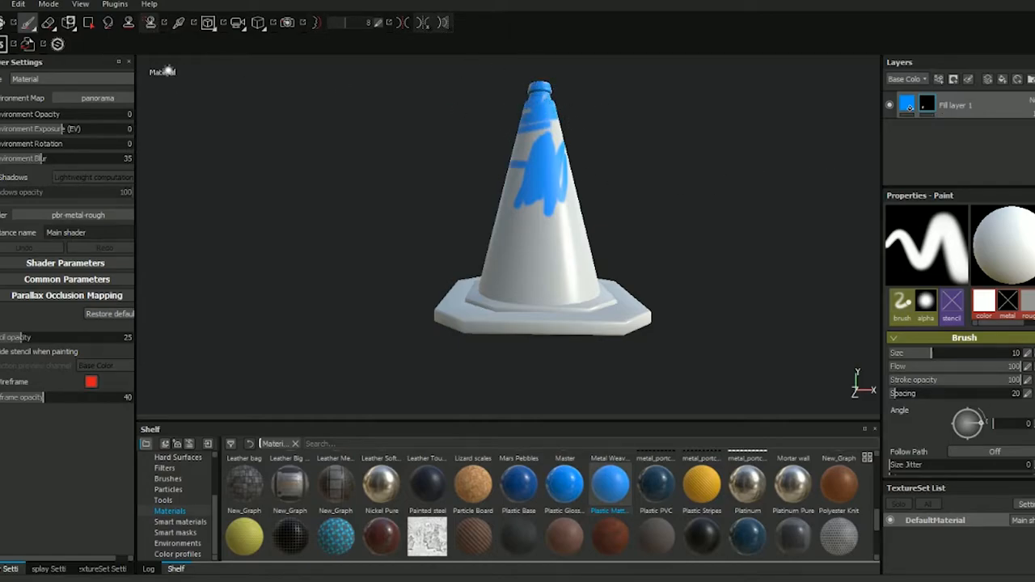
- Try filling the cone's body in the mask with Polygon Fill by area-selecting its quads, and undo the fill
click(86, 24)
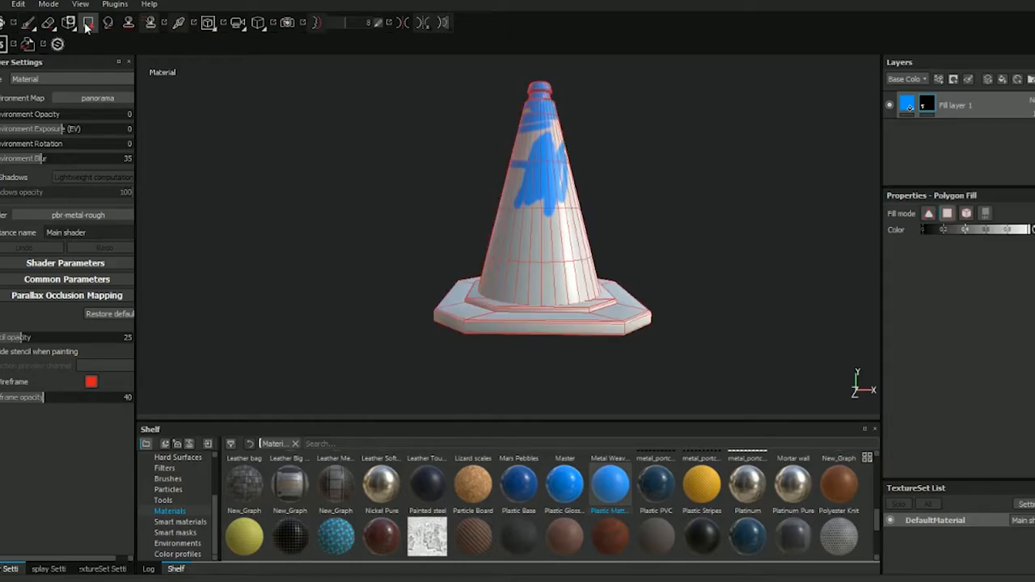
drag(427, 60, 660, 202)
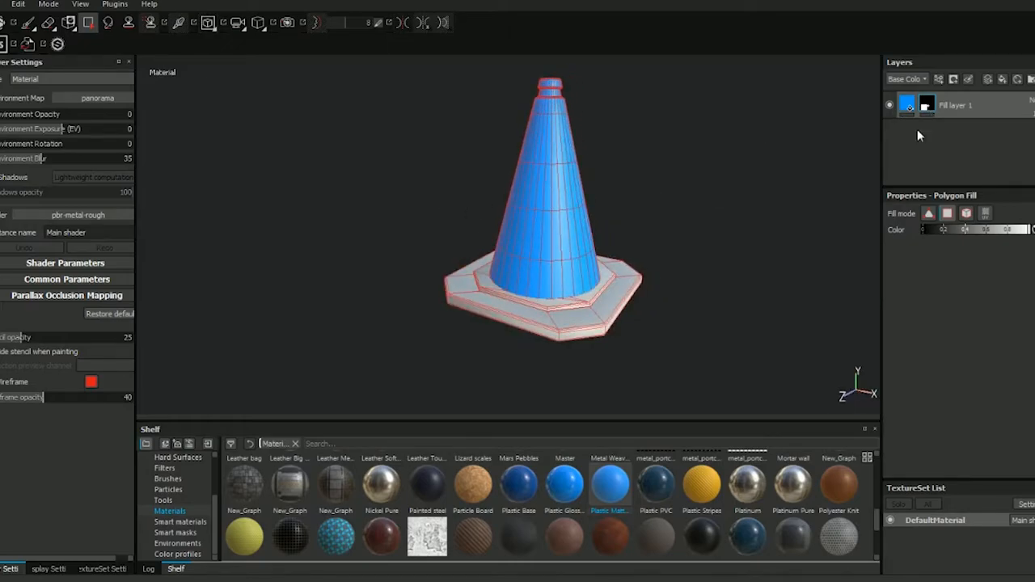
key(ctrl+z)
- Fill the cone body's UV island in the mask using Polygon Fill's UV chunk mode and check it in the 2D view
scroll(660, 156, up, 2)
alt+drag(659, 155, 618, 167)
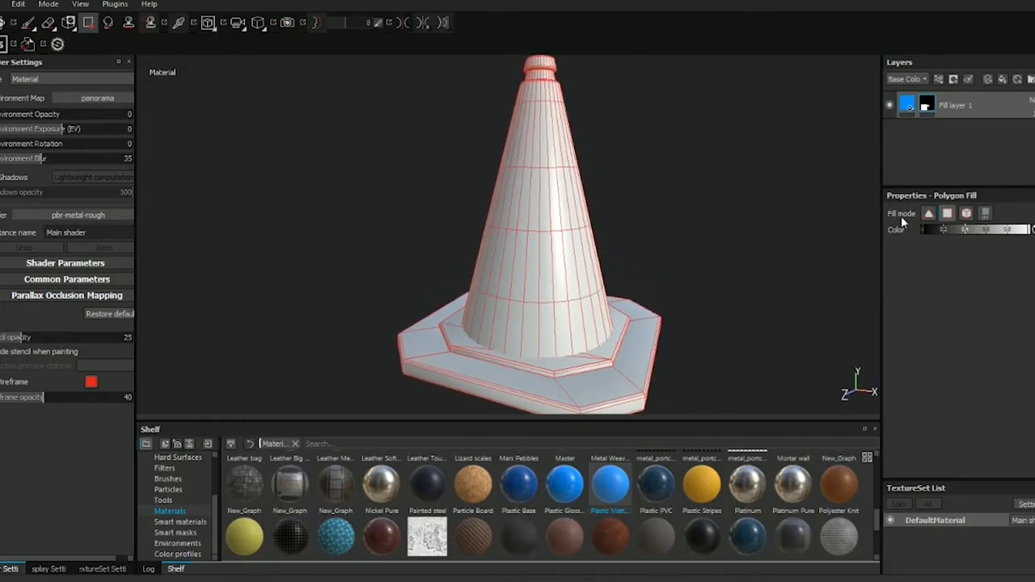
click(984, 212)
click(537, 181)
alt+drag(537, 181, 512, 217)
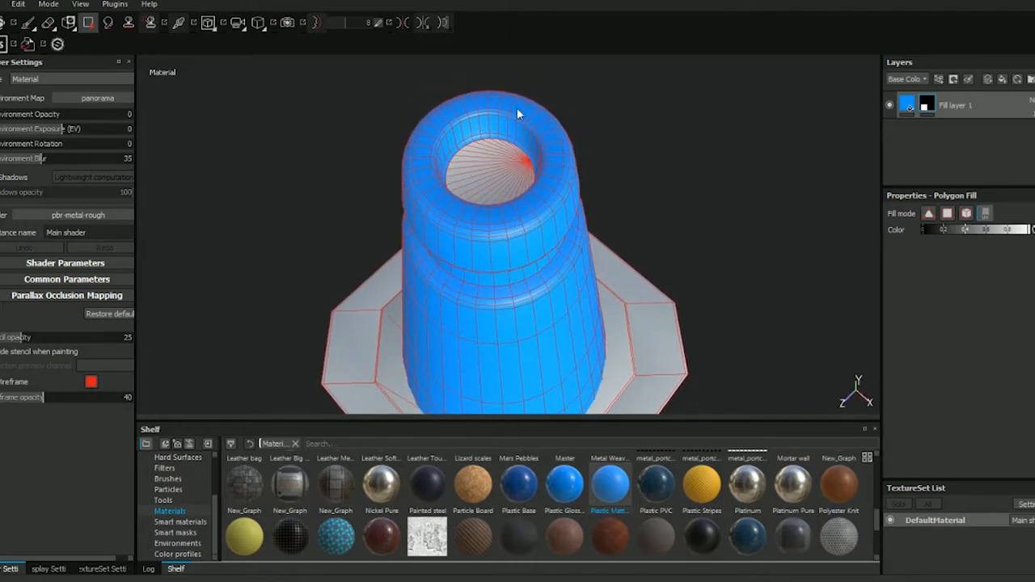
key(F1)
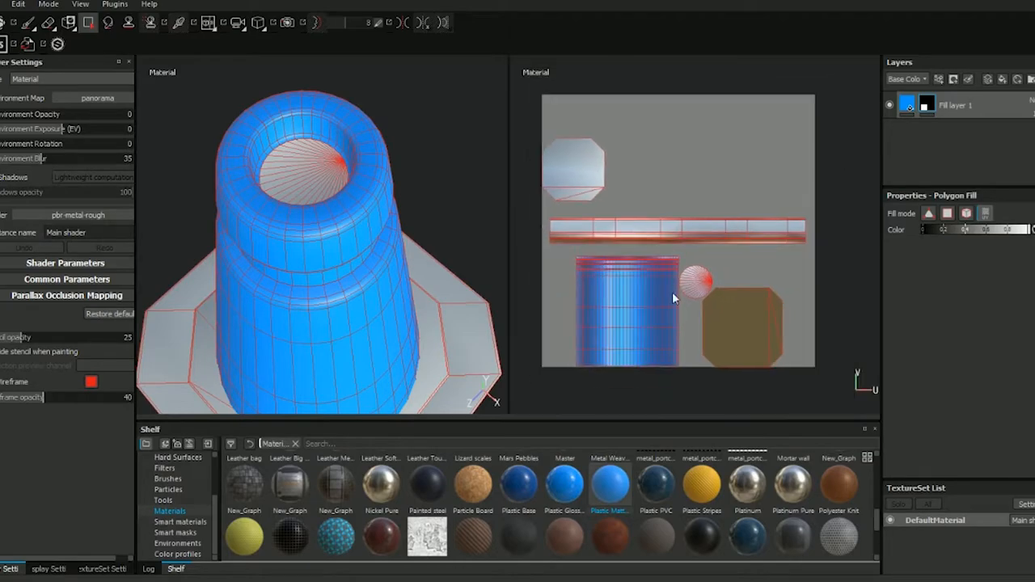
alt+middle_drag(672, 292, 686, 222)
scroll(686, 222, up, 2)
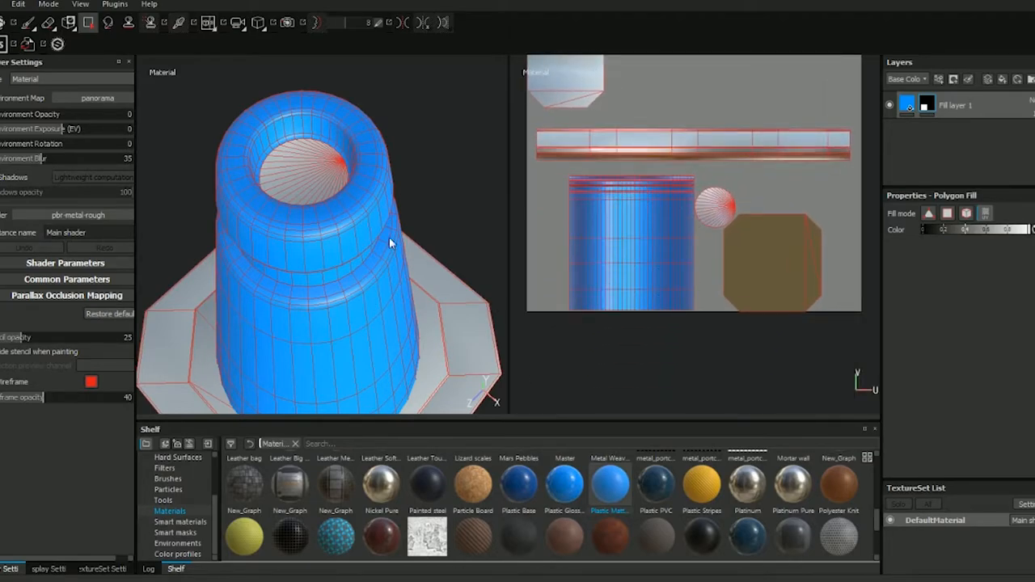
key(F2)
- Set Polygon Fill to mesh mode and fill the whole cone mesh in the mask, leaving out the base
click(966, 213)
alt+drag(553, 208, 518, 230)
alt+drag(504, 192, 507, 148)
alt+middle_drag(535, 231, 535, 234)
alt+drag(535, 234, 559, 89)
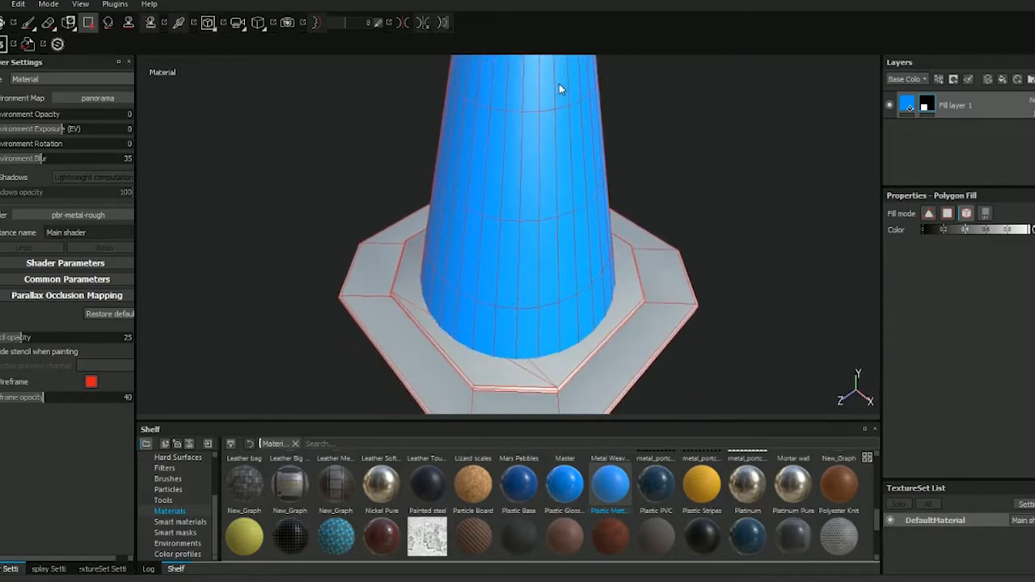
click(561, 363)
alt+drag(551, 253, 466, 142)
alt+drag(523, 195, 594, 143)
- Compare the glossy and matte plastic materials on the fill layer, settling on the glossy plastic
click(906, 105)
click(564, 479)
alt+drag(570, 298, 584, 257)
mouse_move(589, 303)
alt+mouse_down()
mouse_move(557, 333)
mouse_move(575, 256)
mouse_move(575, 314)
alt+mouse_up()
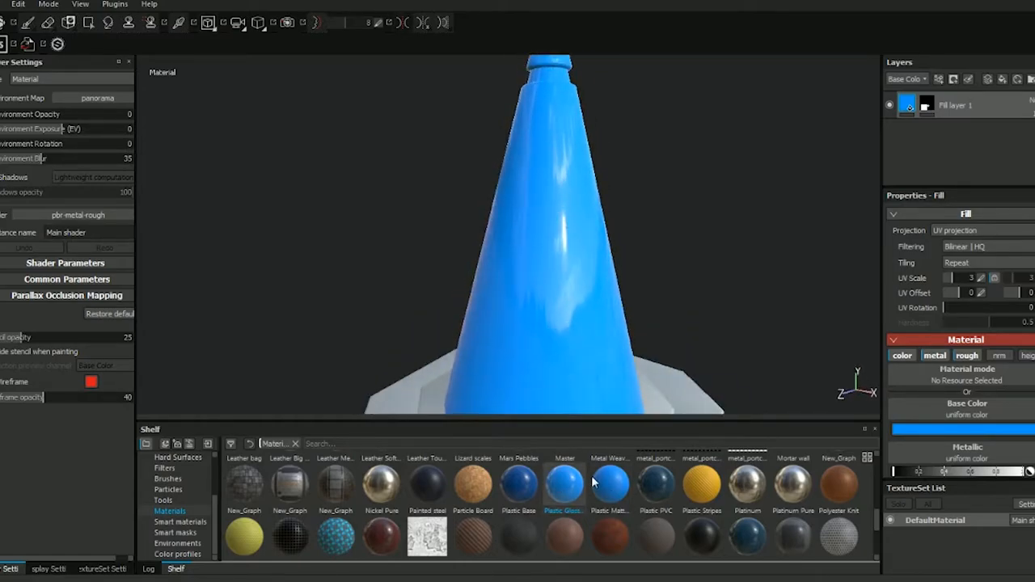
click(602, 481)
alt+drag(623, 281, 584, 278)
click(570, 483)
alt+drag(603, 215, 545, 249)
alt+middle_drag(545, 249, 561, 176)
- Raise the fill layer's Metallic value to its maximum and inspect the cone's reflections
scroll(942, 313, down, 1)
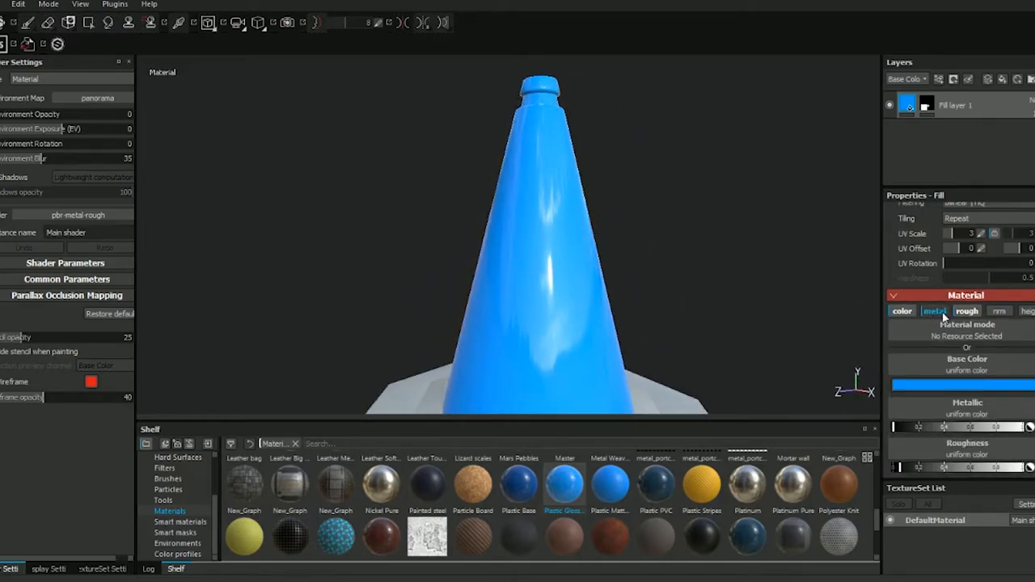
click(938, 312)
drag(936, 427, 1028, 427)
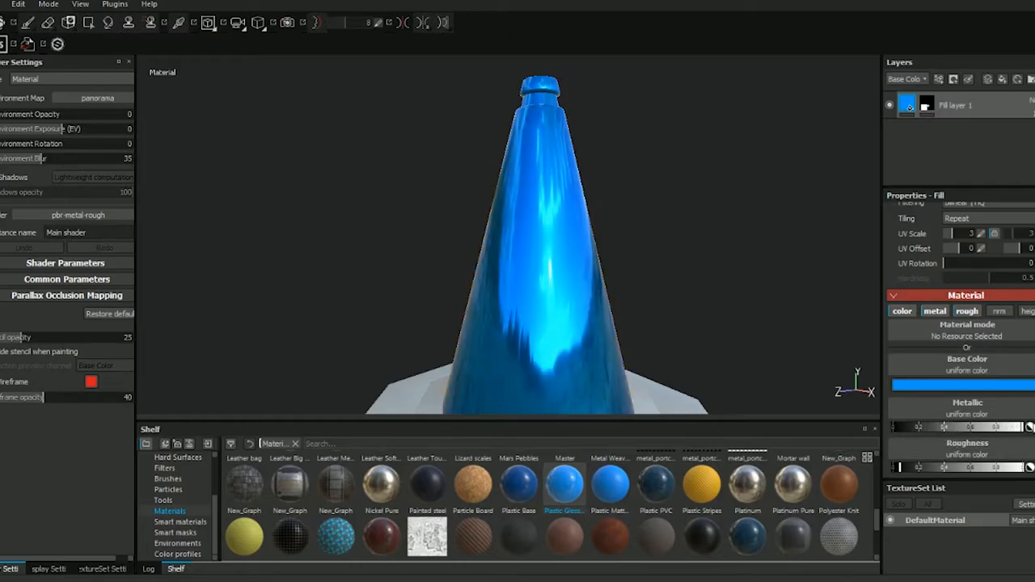
alt+drag(613, 143, 610, 198)
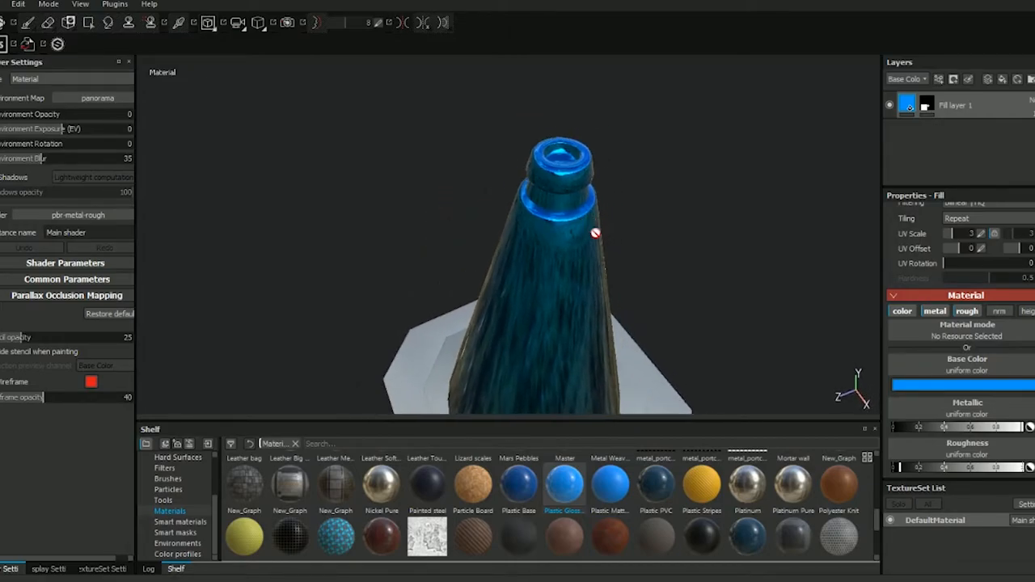
- Lower the fill layer's Metallic value to its minimum and inspect the reflections on the cone's body
drag(946, 426, 889, 434)
alt+drag(647, 299, 626, 254)
alt+middle_drag(626, 254, 614, 154)
alt+drag(632, 234, 629, 178)
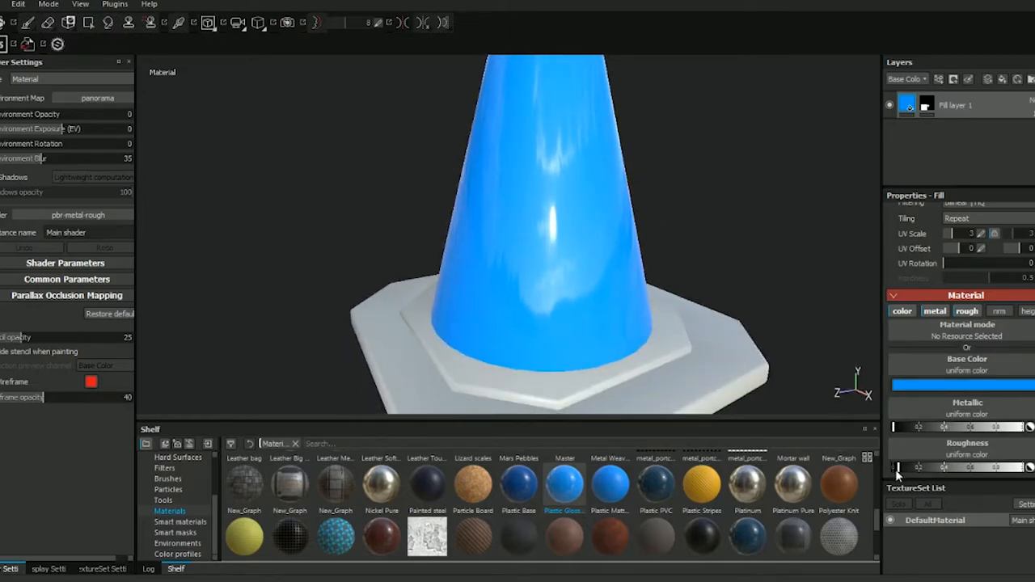
alt+drag(639, 254, 567, 195)
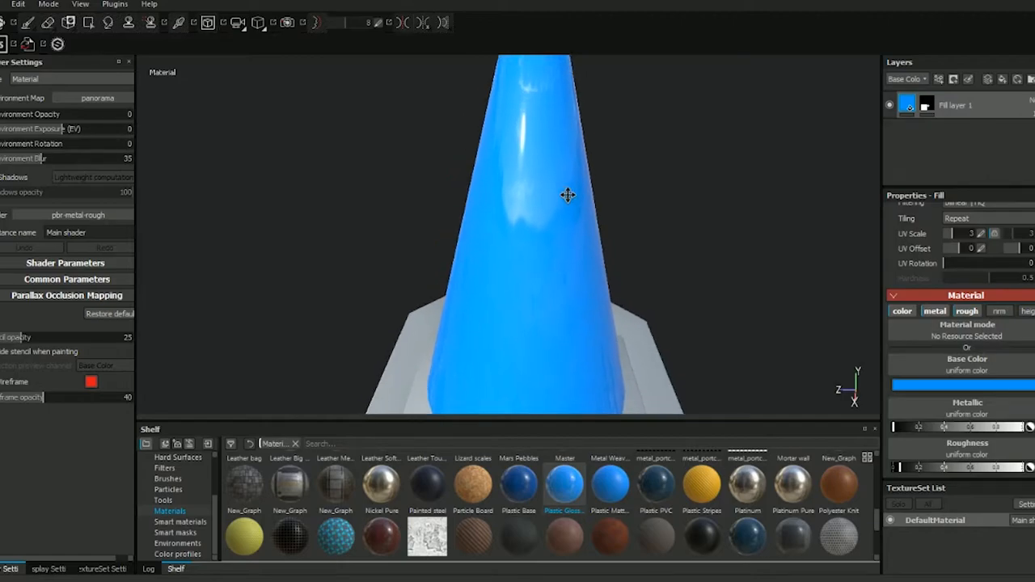
- Raise the fill layer's Roughness to about 0.3 and check the softened highlights on the whole cone
mouse_move(928, 472)
mouse_down()
mouse_move(947, 469)
mouse_move(933, 466)
mouse_up()
alt+drag(625, 214, 603, 207)
scroll(554, 229, down, 2)
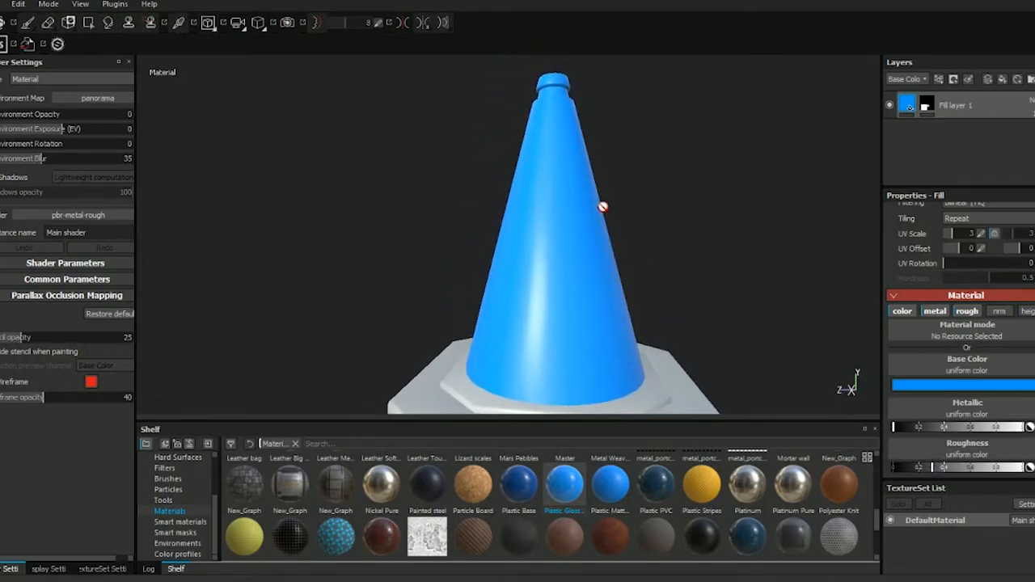
- Set Polygon Fill's color to black on the fill layer's mask and try erasing the whole cone mesh
click(926, 105)
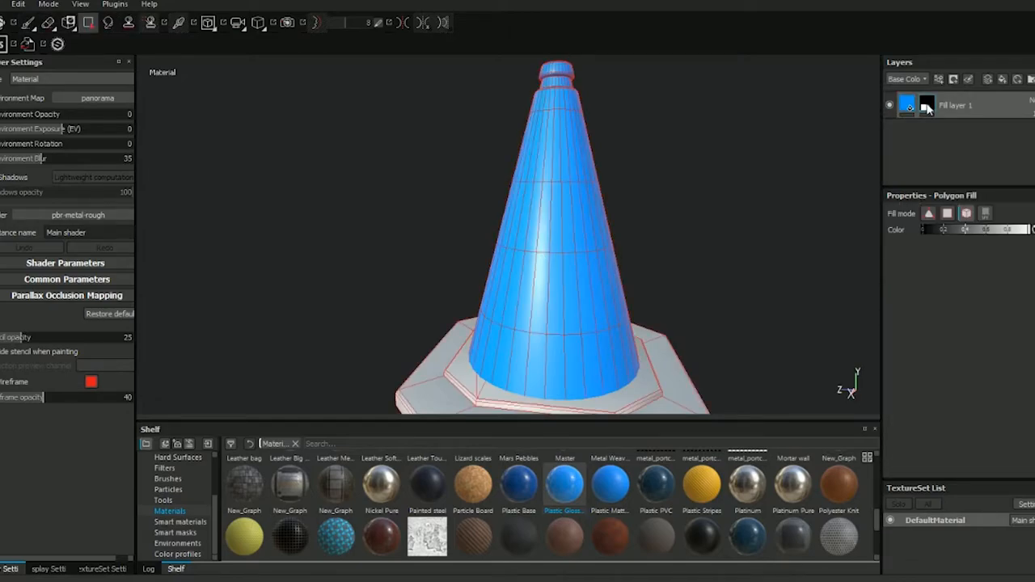
key(ctrl+z)
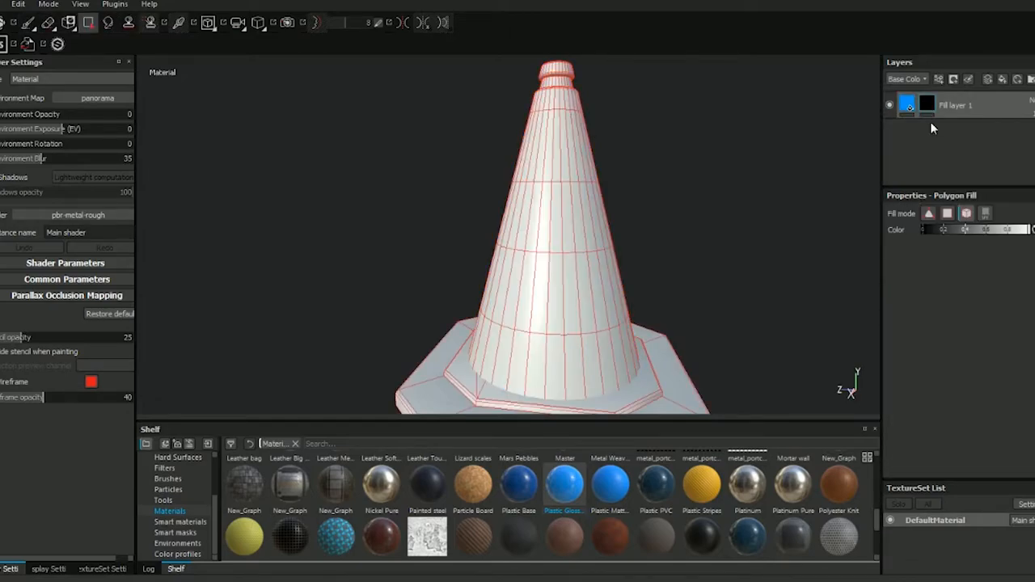
key(ctrl+y)
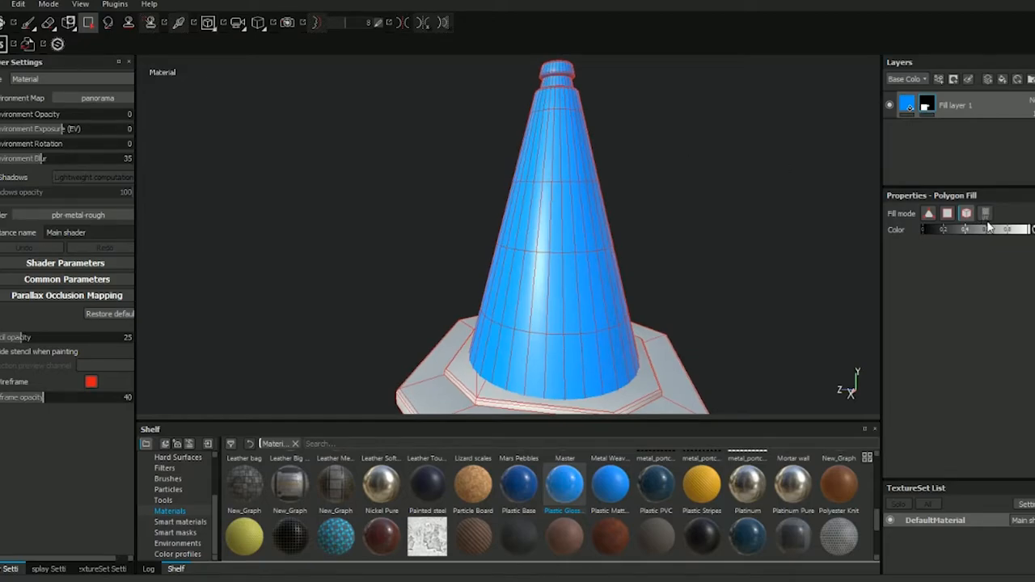
alt+middle_drag(674, 200, 693, 197)
drag(645, 139, 503, 144)
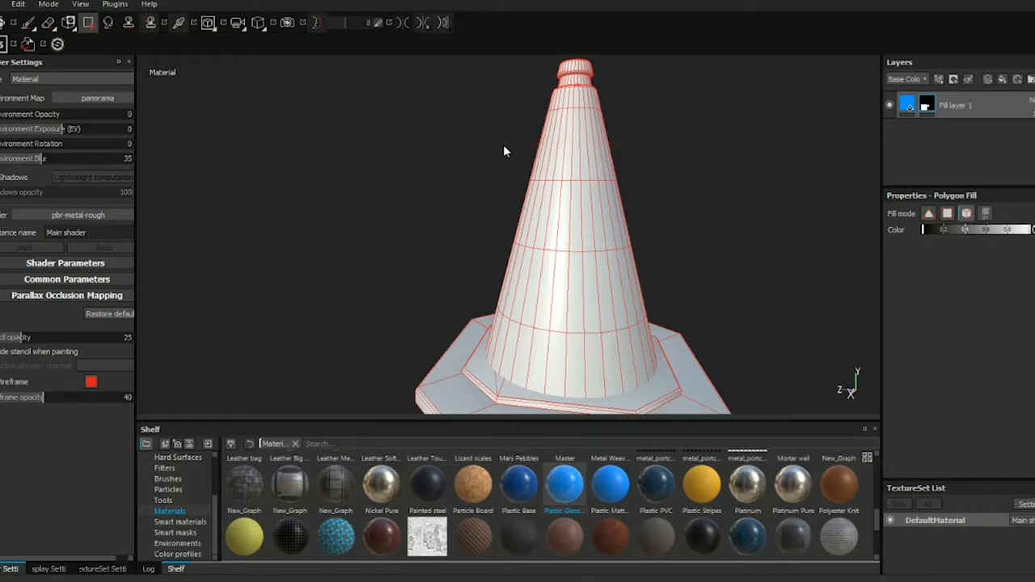
- Set Polygon Fill to polygon mode and erase two wide horizontal bands around the cone body from the mask
click(949, 212)
drag(645, 145, 486, 150)
alt+middle_drag(486, 288, 489, 173)
- Erase the narrow neck ring just below the cone's tip from the mask and check all the stripes
alt+drag(686, 208, 612, 273)
scroll(594, 216, up, 4)
alt+middle_drag(593, 216, 610, 256)
scroll(609, 257, up, 2)
drag(635, 208, 407, 211)
alt+drag(606, 177, 550, 252)
scroll(566, 242, down, 3)
scroll(567, 247, down, 4)
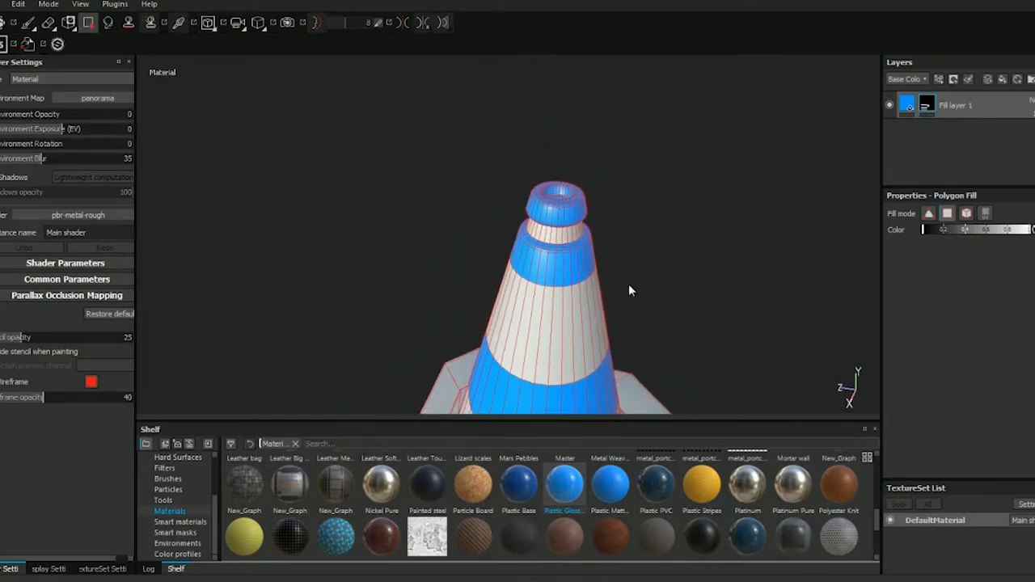
alt+middle_drag(628, 284, 634, 180)
alt+drag(633, 219, 631, 194)
alt+middle_drag(631, 194, 639, 105)
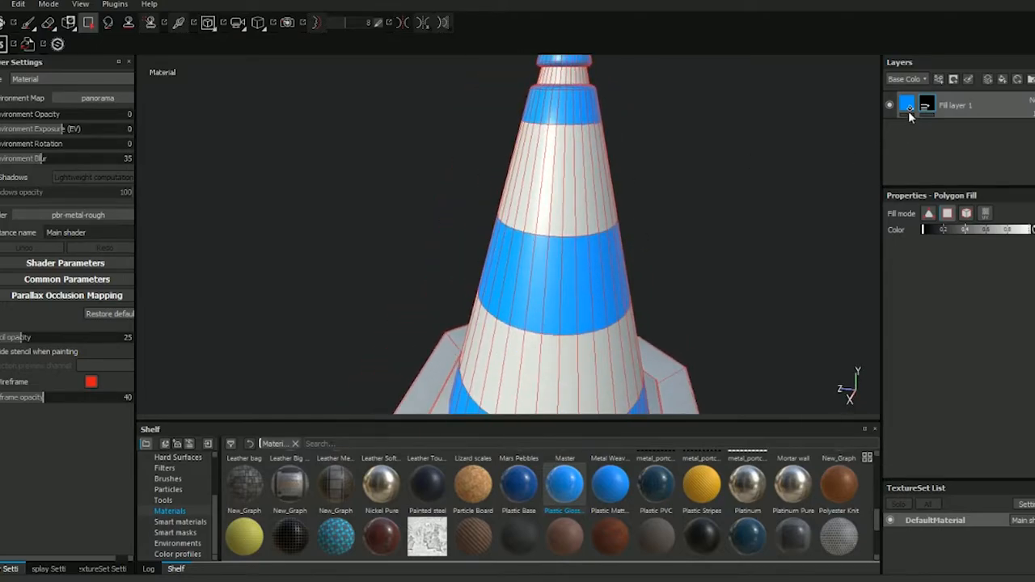
- Change the fill layer's Base Color to orange and inspect the striped cone
click(908, 111)
scroll(670, 199, down, 3)
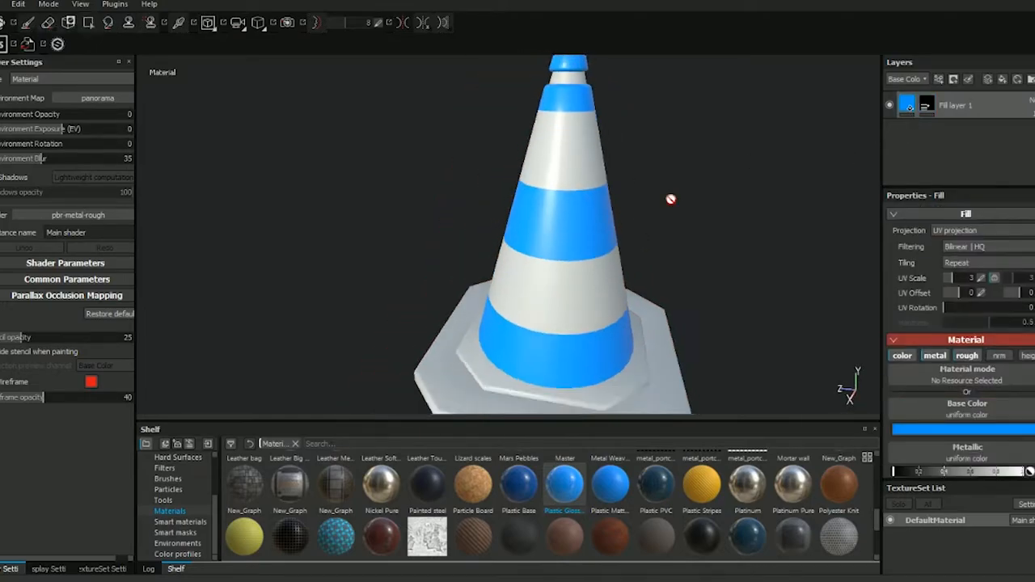
click(954, 433)
drag(949, 386, 969, 488)
mouse_move(648, 226)
alt+mouse_down()
mouse_move(682, 135)
mouse_move(651, 215)
alt+mouse_up()
alt+middle_drag(639, 165, 587, 275)
alt+drag(585, 258, 568, 189)
alt+middle_drag(578, 192, 582, 79)
alt+right_drag(582, 79, 577, 229)
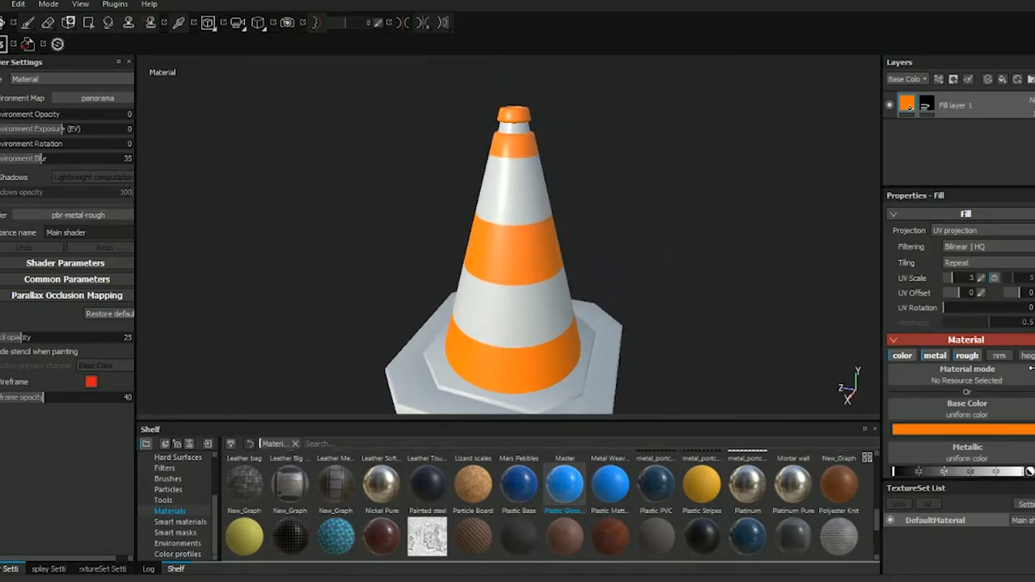
- Rename the orange fill layer as Base Color
double_click(962, 105)
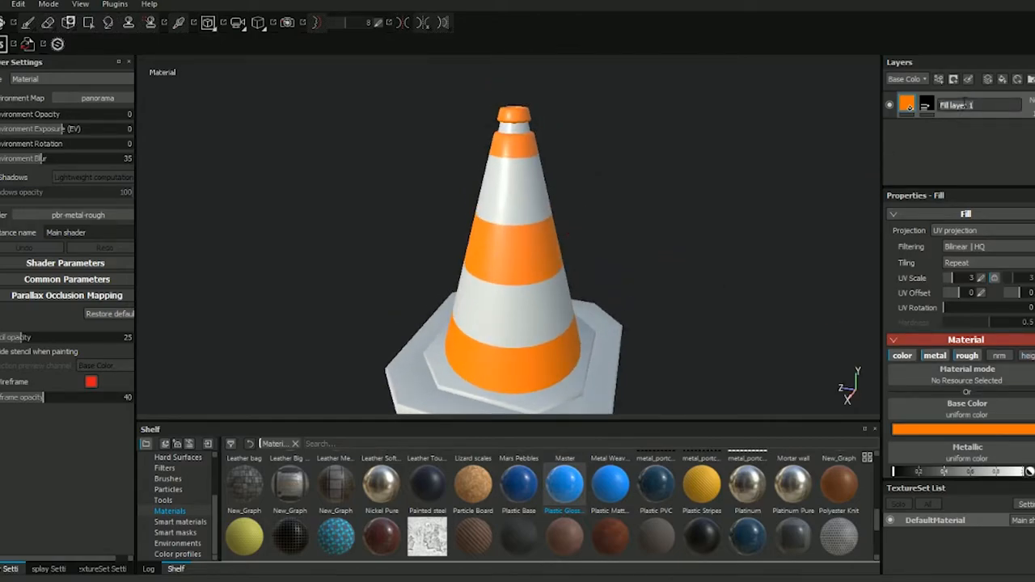
text(B)
key(Return)
click(1006, 79)
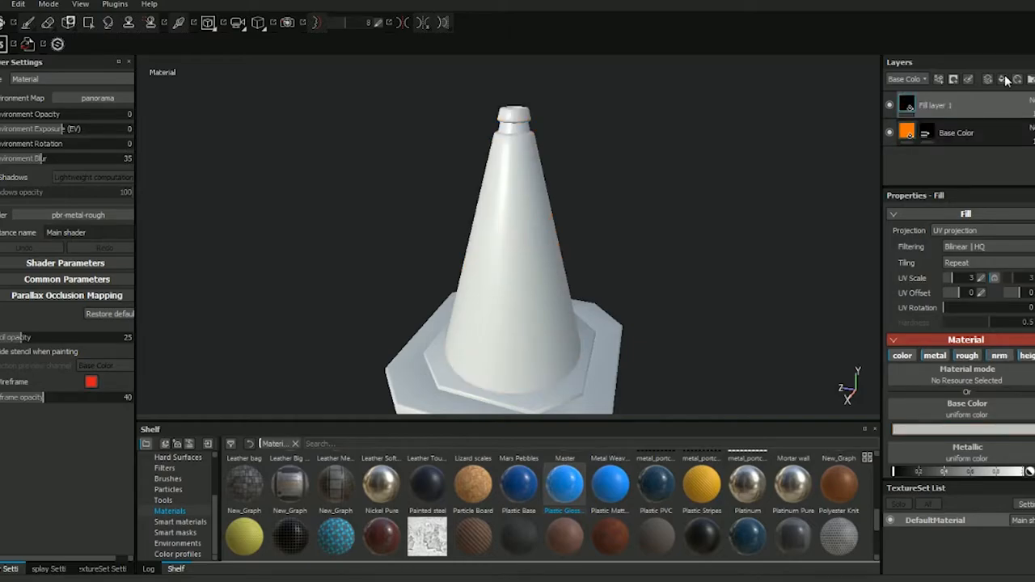
double_click(935, 111)
text(White)
key(Return)
key(Delete)
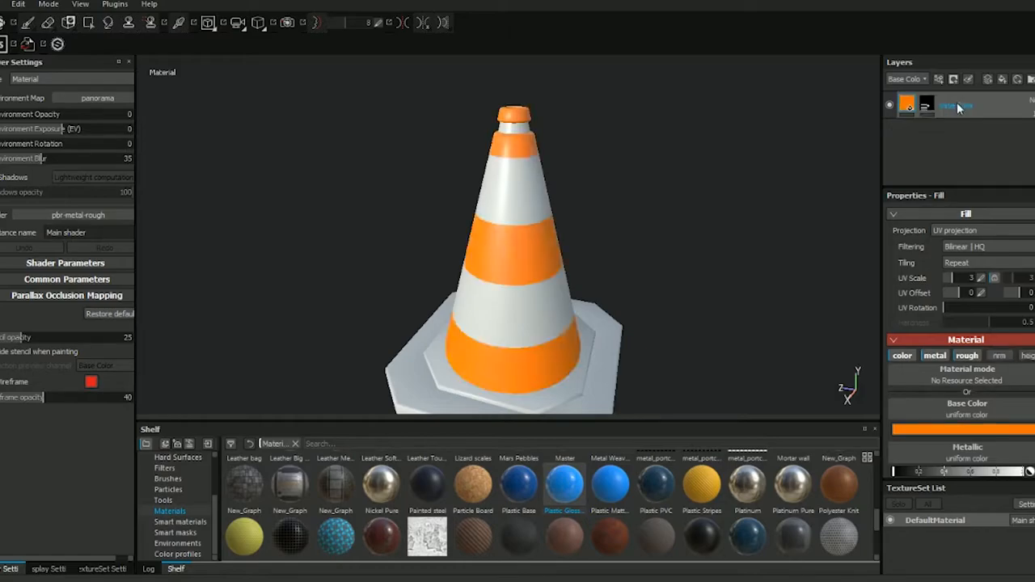
- Duplicate the Base Color layer and clear the copy's mask to black
key(ctrl+d)
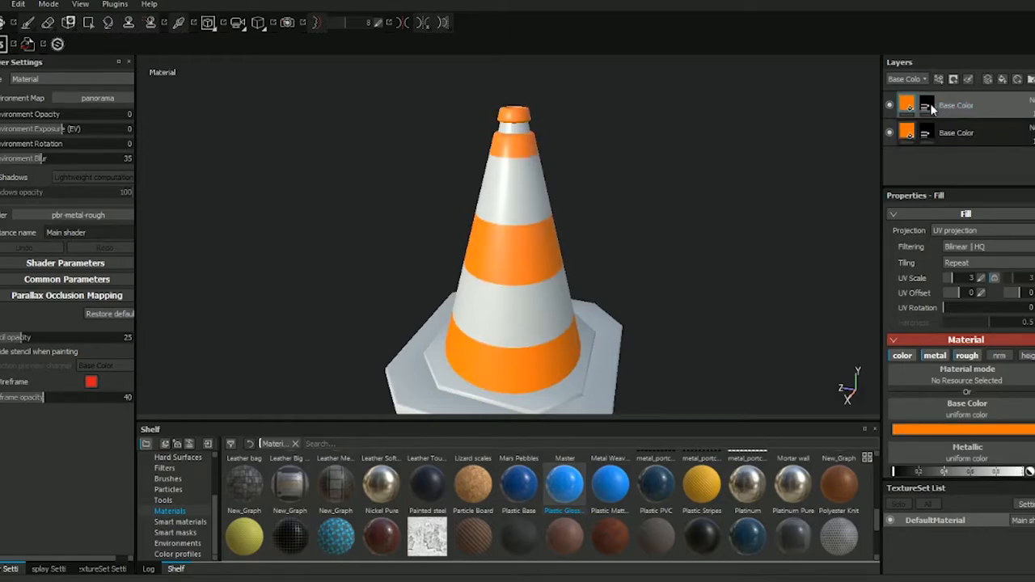
click(931, 107)
alt+drag(599, 179, 606, 148)
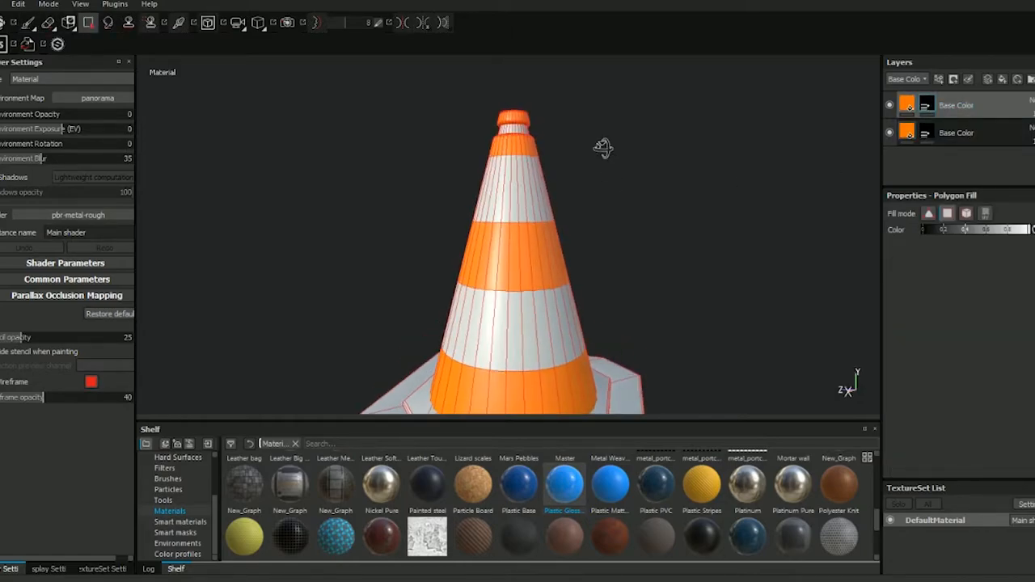
scroll(559, 177, up, 3)
alt+shift+click(532, 211)
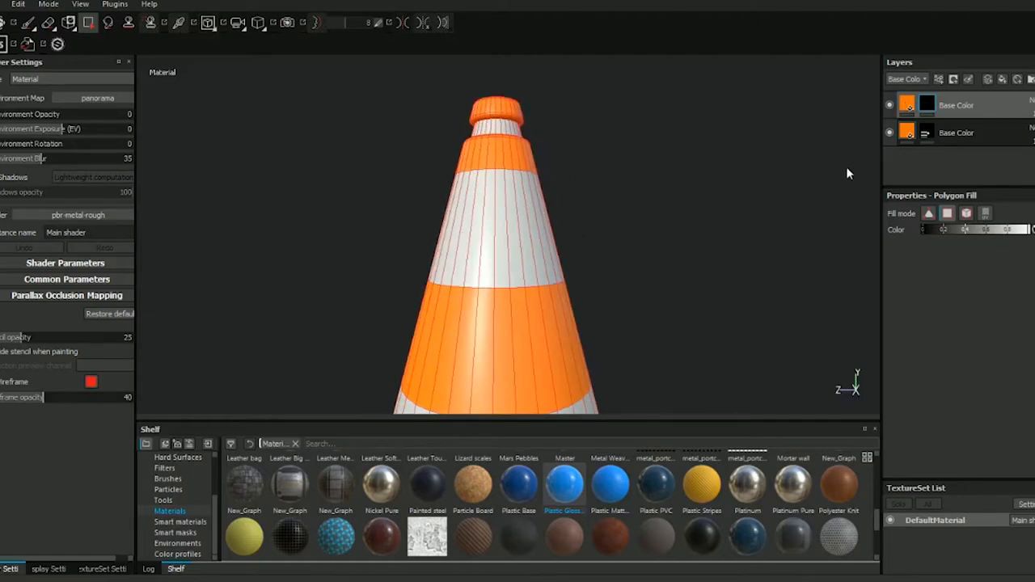
- Fill the two wide unpainted bands of the cone body in the duplicate layer's mask with Polygon Fill
drag(374, 210, 610, 214)
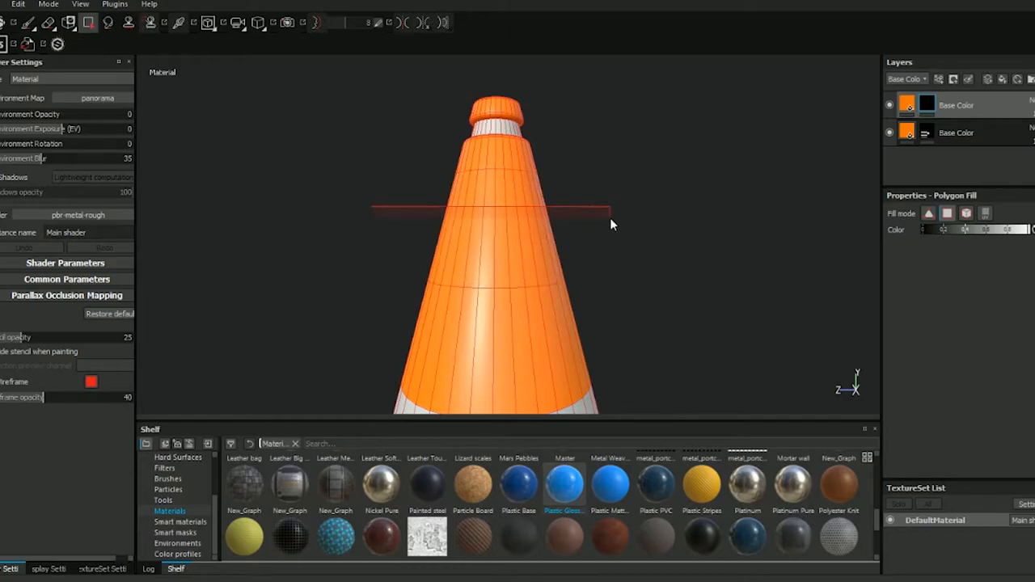
alt+middle_drag(609, 214, 612, 124)
alt+middle_drag(622, 261, 633, 180)
scroll(638, 183, down, 2)
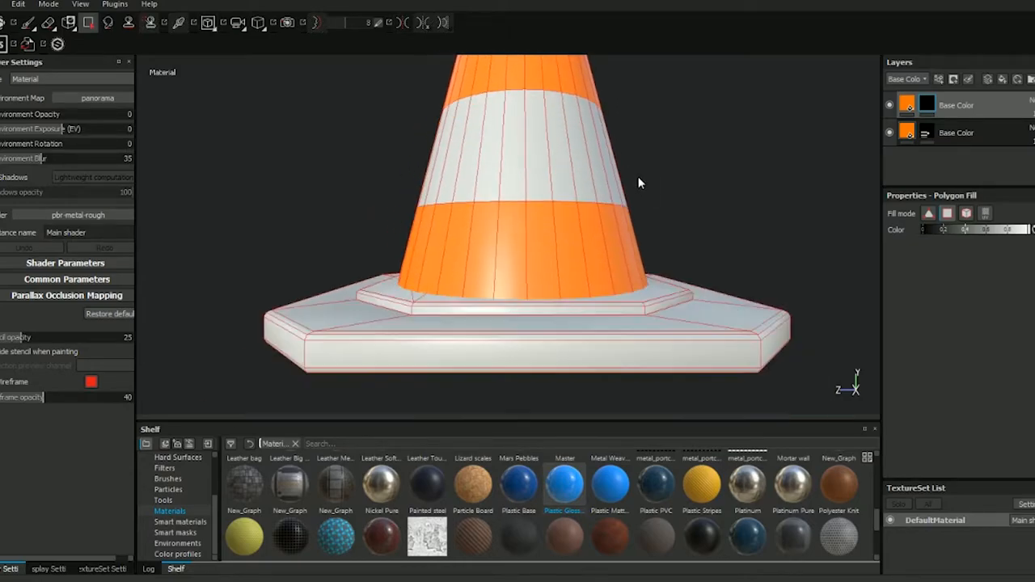
drag(686, 161, 496, 317)
alt+right_drag(496, 317, 532, 132)
alt+drag(531, 132, 526, 185)
alt+right_drag(526, 185, 552, 219)
alt+drag(552, 219, 549, 215)
scroll(549, 215, down, 3)
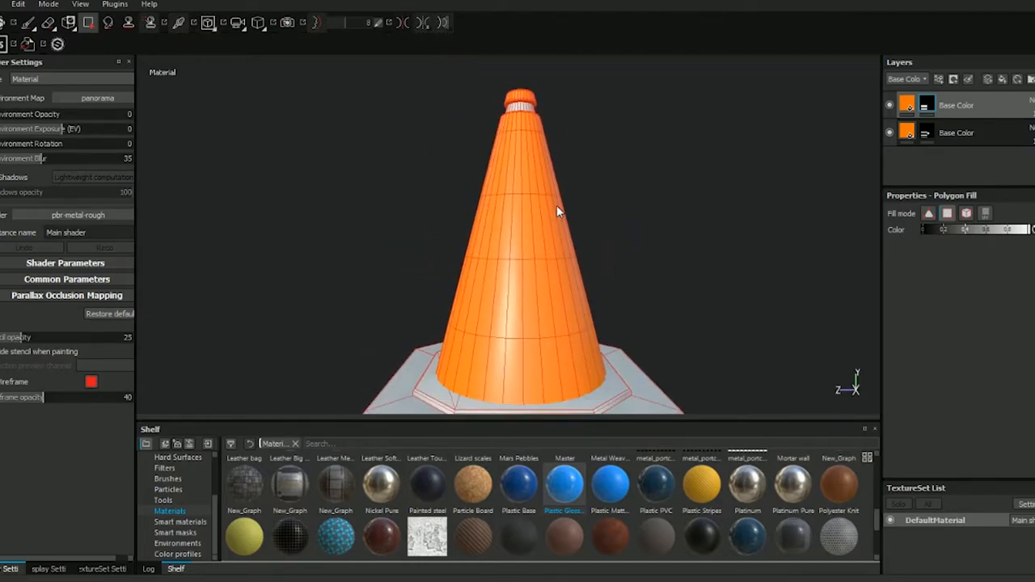
- Select the duplicate layer's fill and browse the materials and smart materials for a stripe surface
click(906, 106)
scroll(766, 480, down, 3)
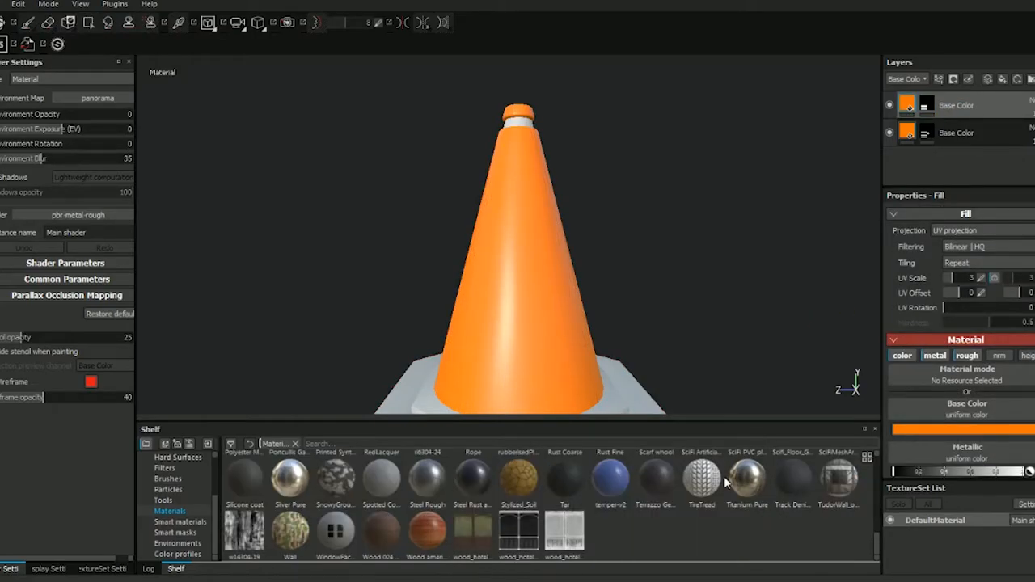
click(180, 521)
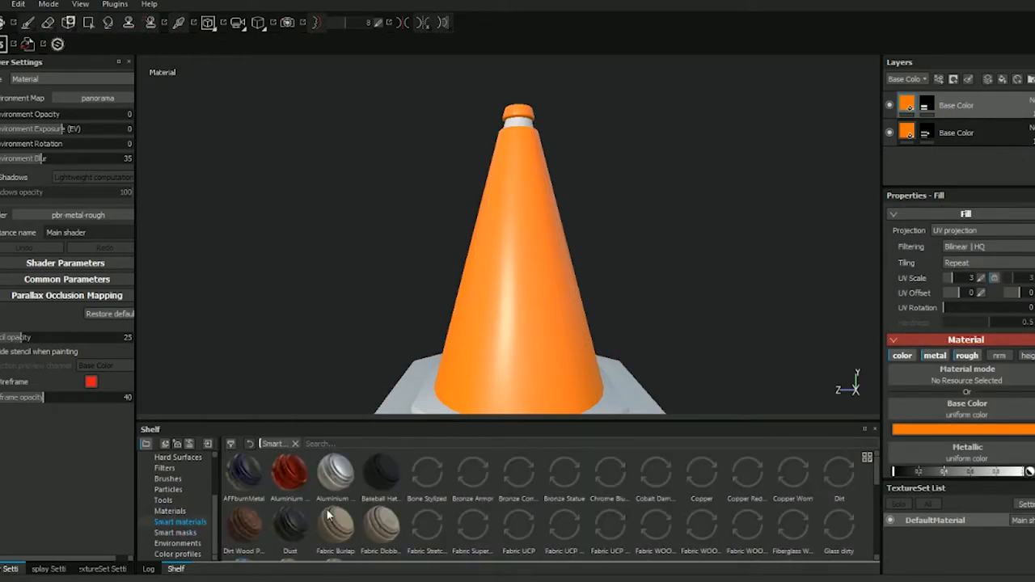
scroll(510, 502, down, 5)
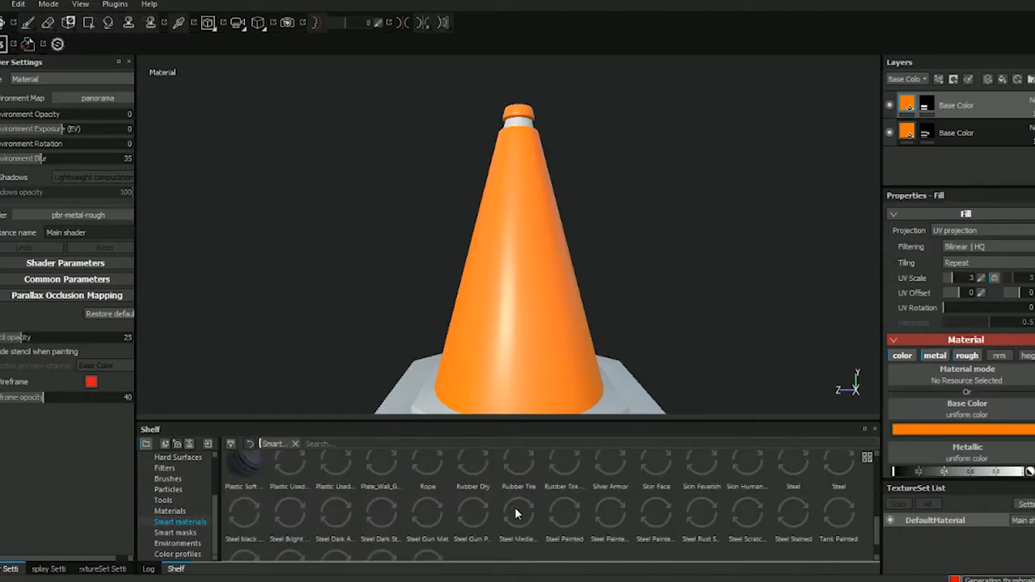
scroll(563, 523, down, 1)
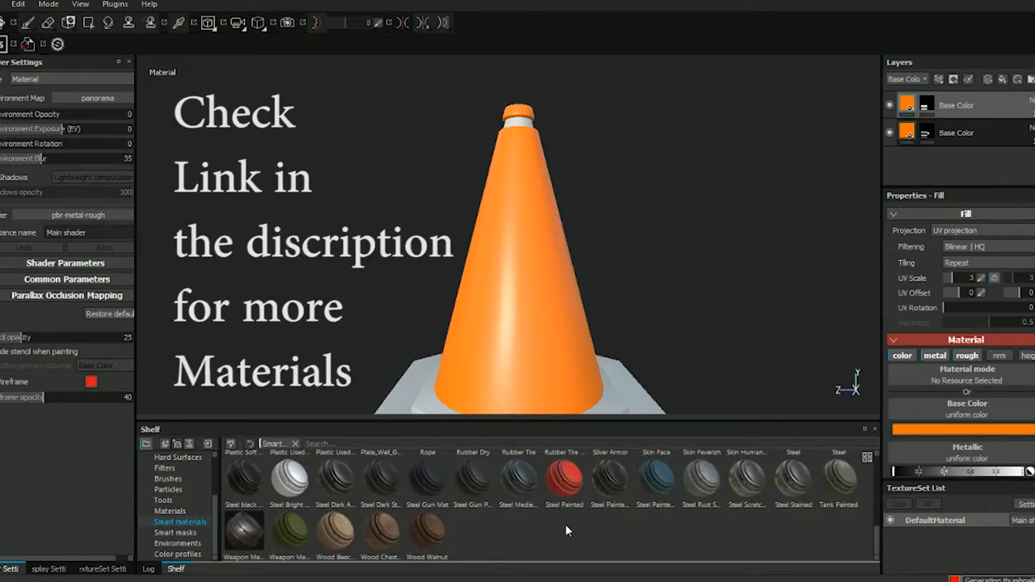
scroll(675, 509, up, 5)
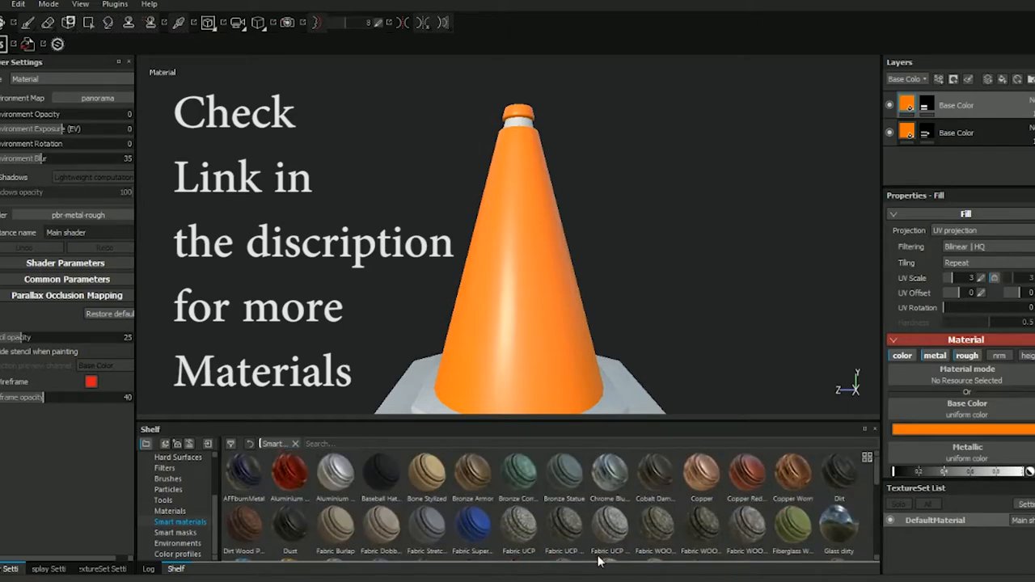
scroll(599, 558, down, 5)
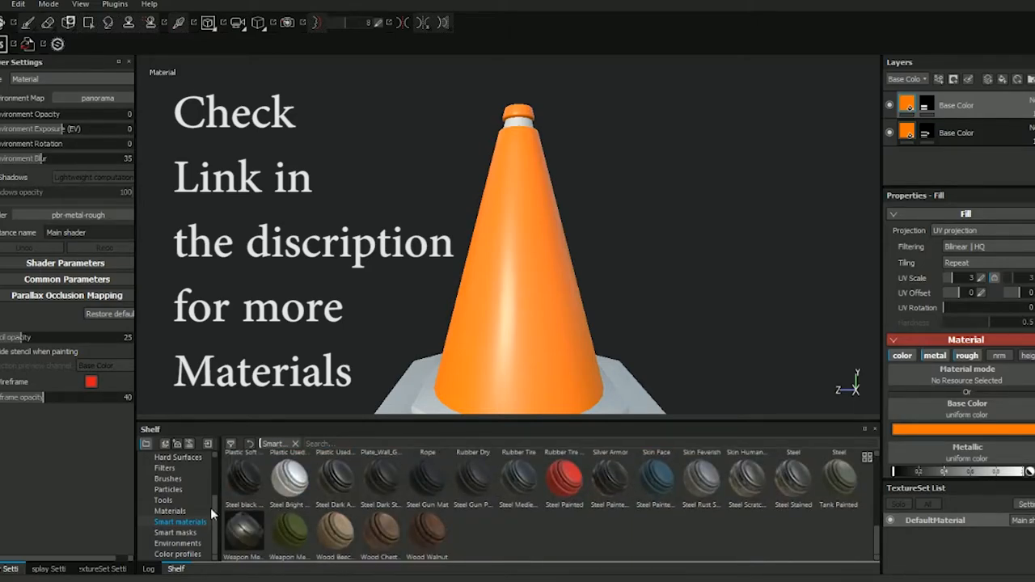
- Apply the SciFiMeshArmour material to the duplicate layer's fill and view it up close on the cone's bands
click(168, 513)
scroll(546, 494, down, 8)
mouse_move(841, 464)
mouse_down()
mouse_move(849, 442)
mouse_move(837, 468)
mouse_up()
click(837, 469)
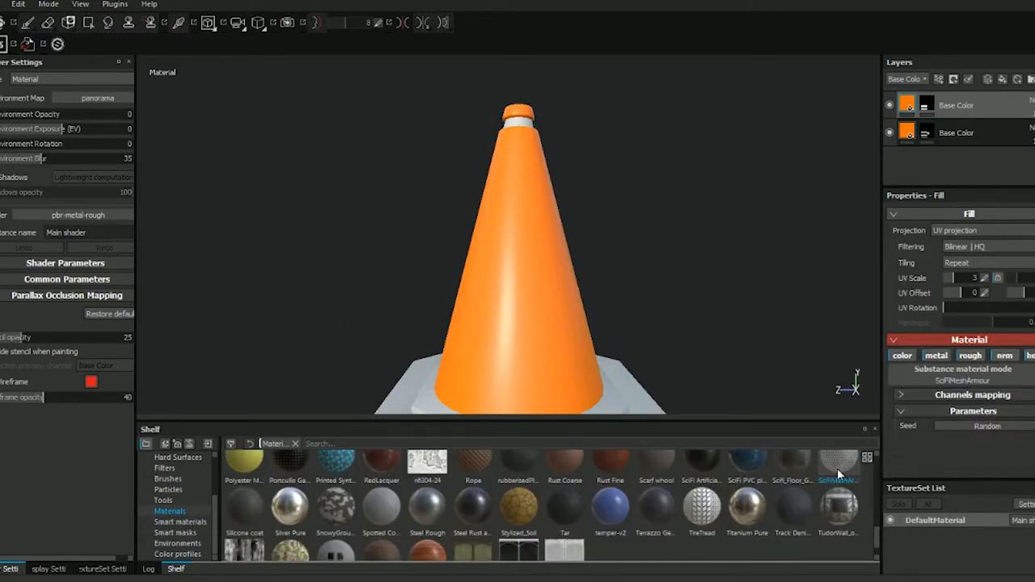
mouse_move(610, 260)
alt+mouse_down()
mouse_move(563, 241)
mouse_move(508, 263)
mouse_move(420, 231)
mouse_move(286, 219)
mouse_move(460, 245)
mouse_move(790, 245)
mouse_move(507, 214)
mouse_move(866, 194)
mouse_move(588, 221)
mouse_move(670, 234)
mouse_move(652, 254)
mouse_move(585, 250)
alt+mouse_up()
alt+middle_drag(584, 250, 592, 242)
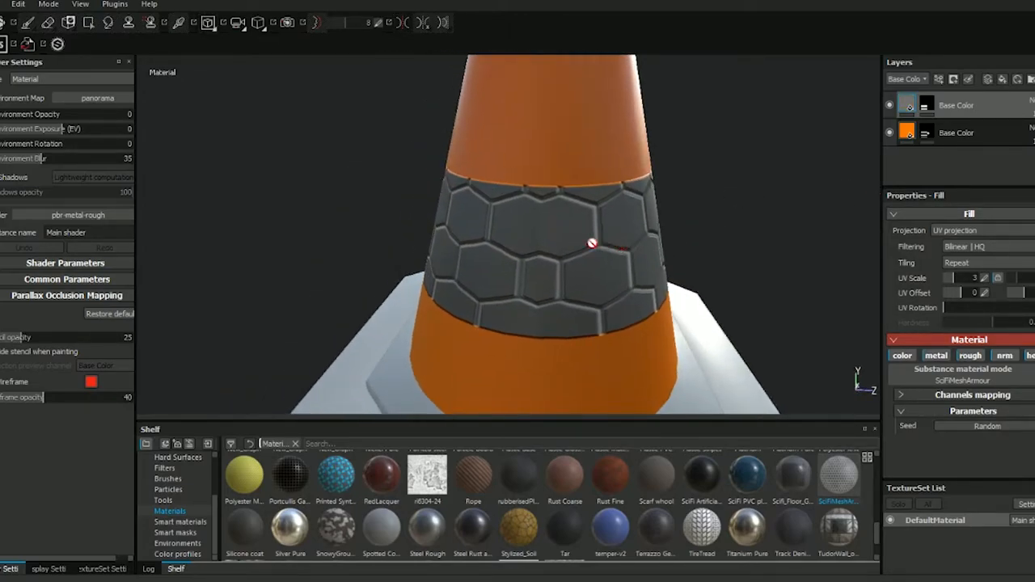
- Show the 3D and 2D views side by side and compare the hexagon pattern on the bands with the UV layout
key(F1)
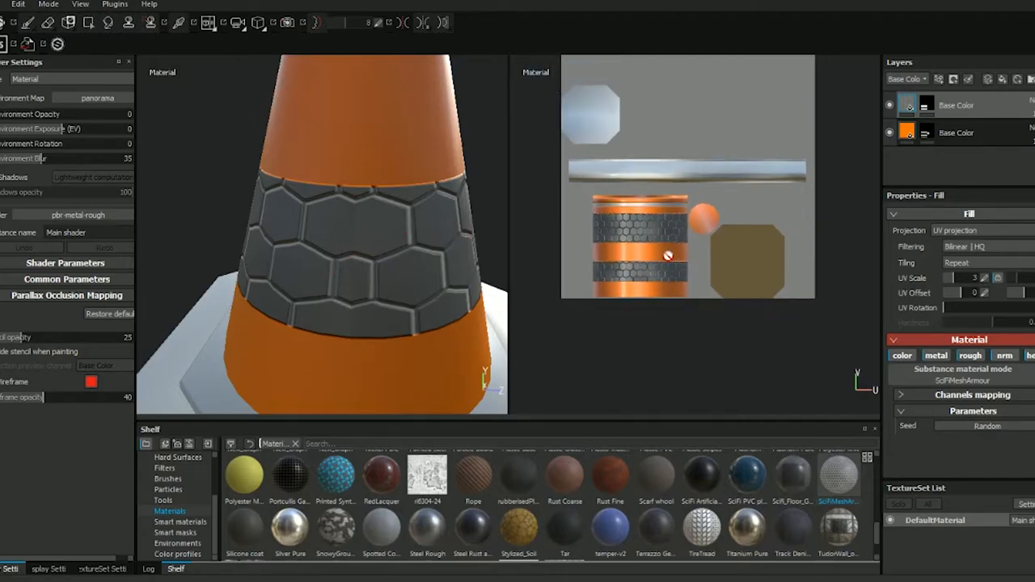
scroll(676, 254, up, 3)
alt+middle_drag(642, 222, 701, 231)
alt+drag(458, 241, 472, 208)
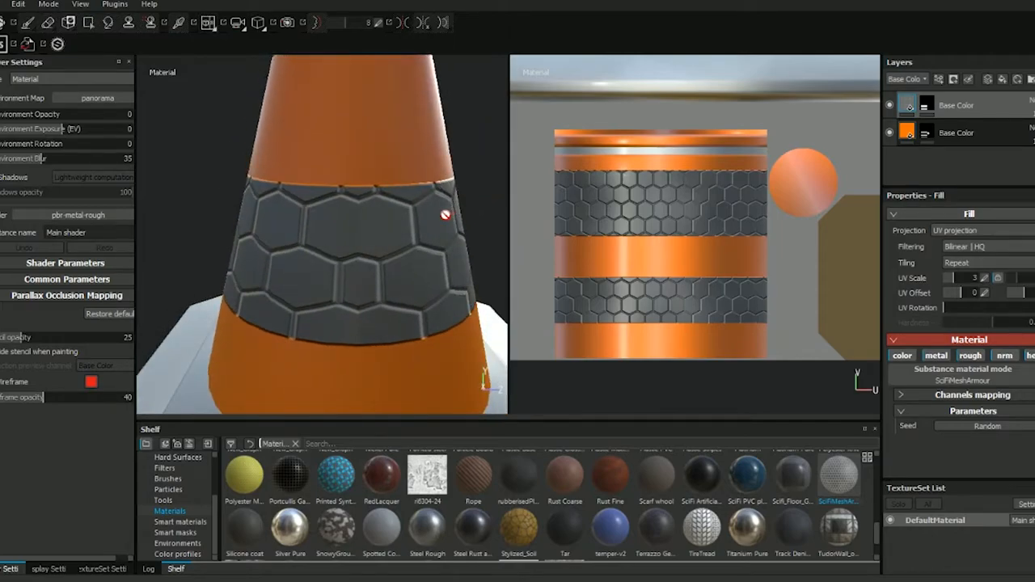
alt+drag(423, 153, 342, 245)
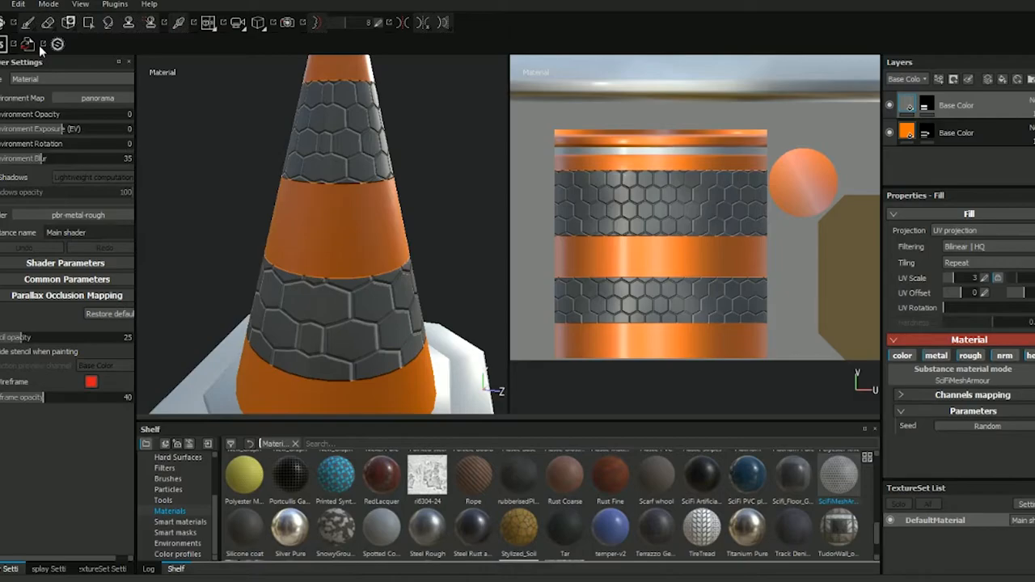
- Inspect the textured cone from several sides, ending in the 3D-only view
scroll(379, 193, down, 5)
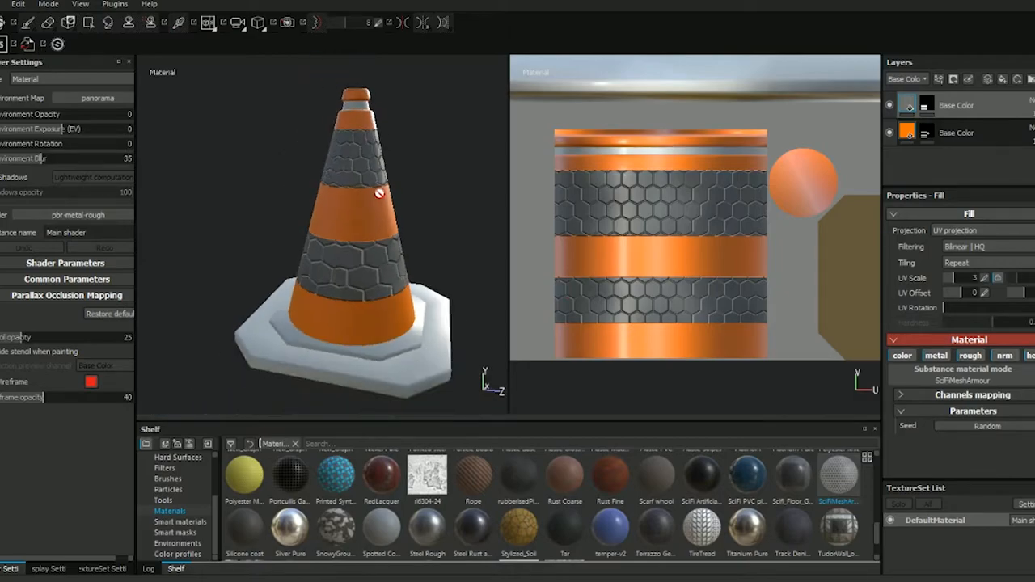
alt+drag(401, 190, 252, 208)
alt+middle_drag(404, 209, 369, 213)
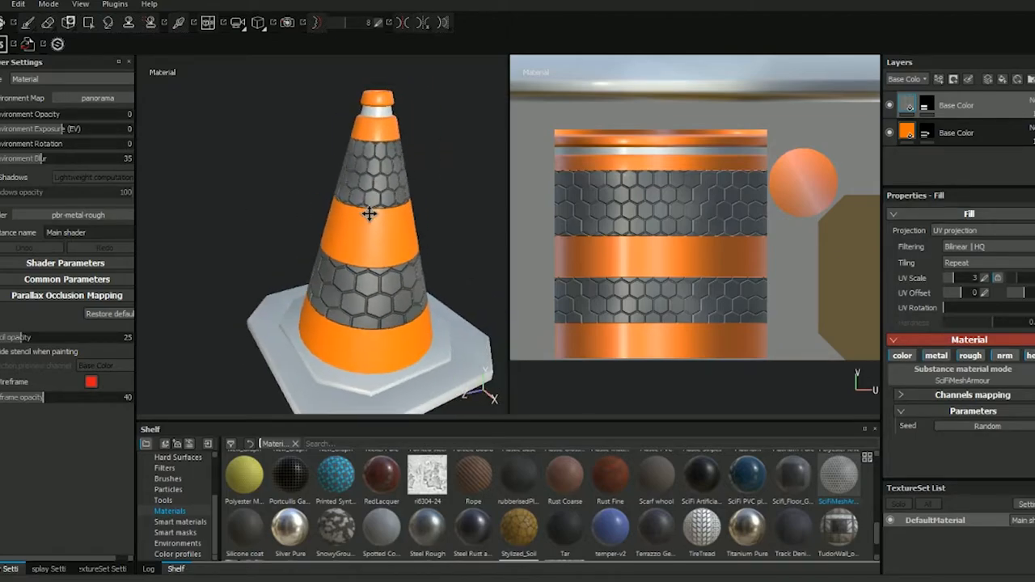
scroll(364, 214, up, 2)
alt+drag(356, 216, 532, 270)
key(F2)
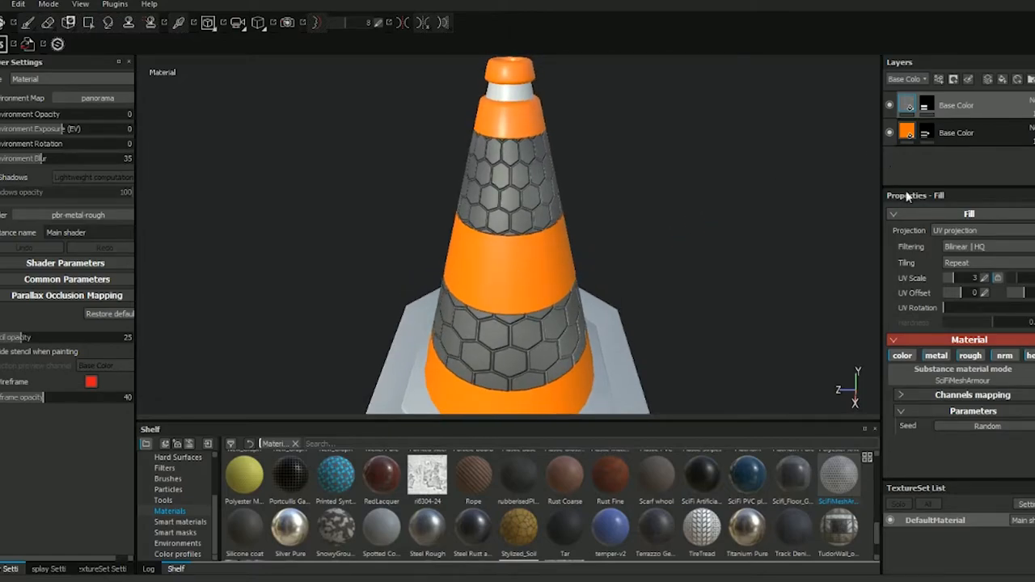
alt+drag(710, 229, 806, 242)
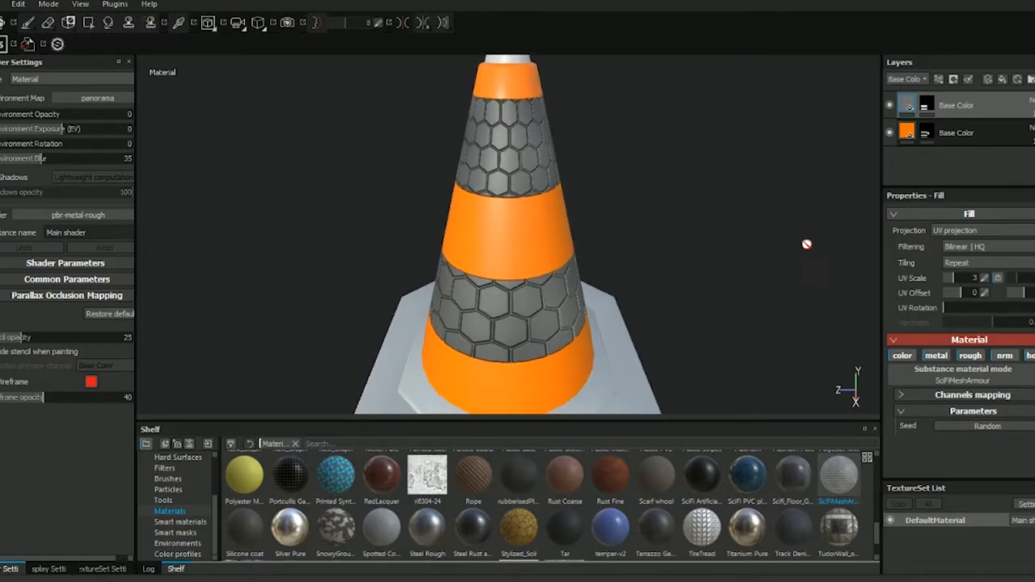
click(951, 395)
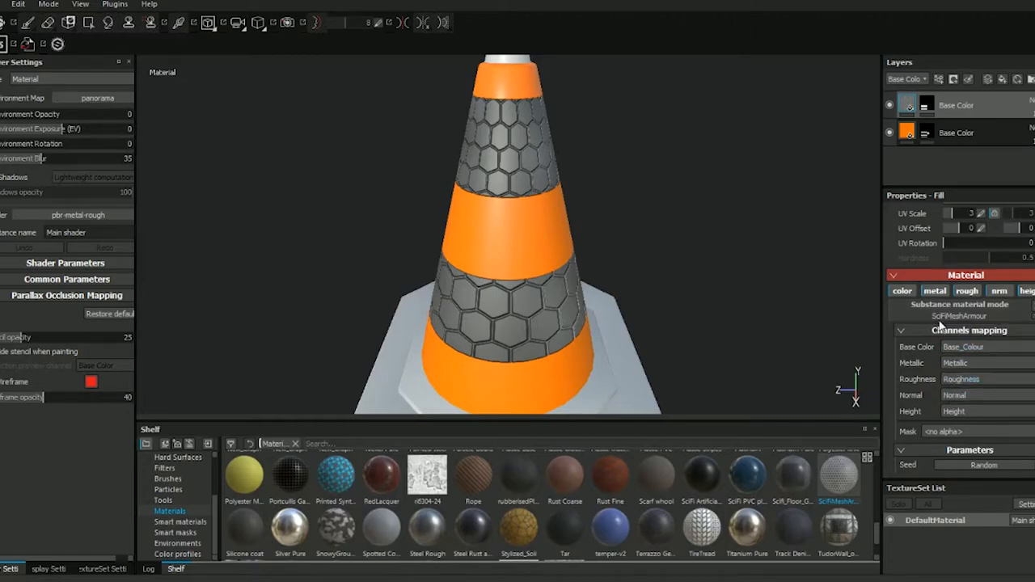
click(903, 292)
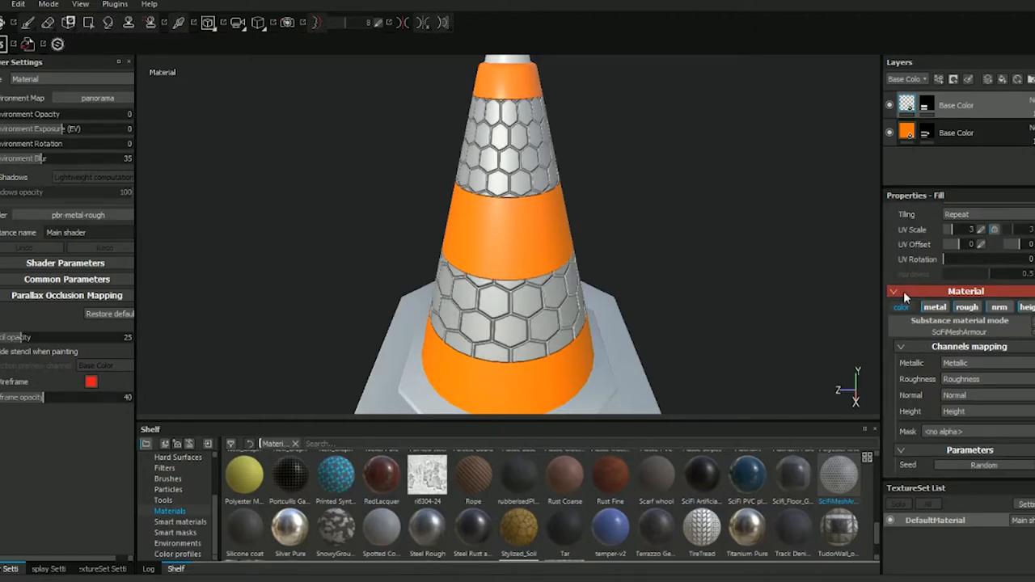
click(902, 308)
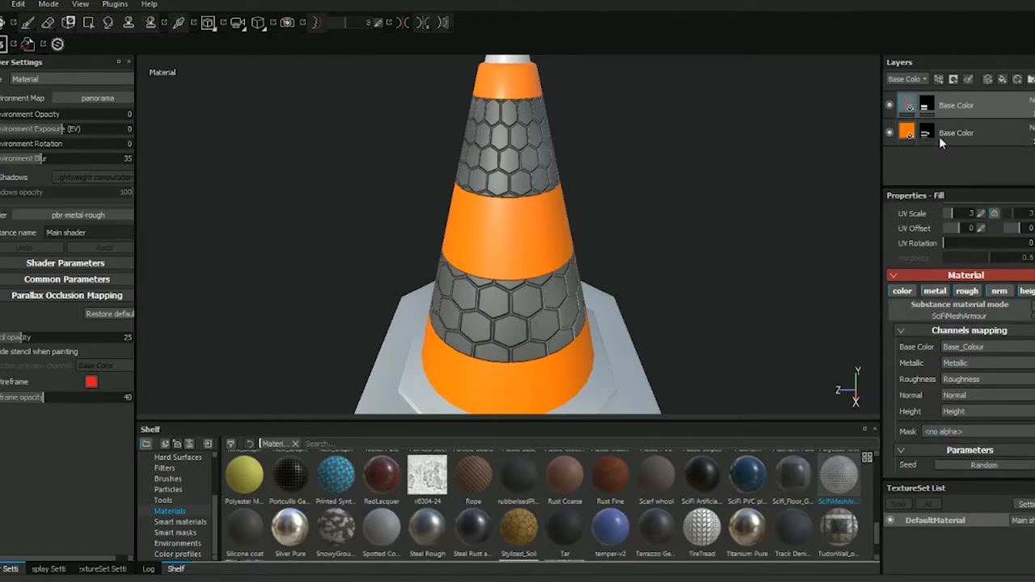
- Rename the hexagon-patterned fill layer as White Base
double_click(956, 105)
text(White Base)
key(Return)
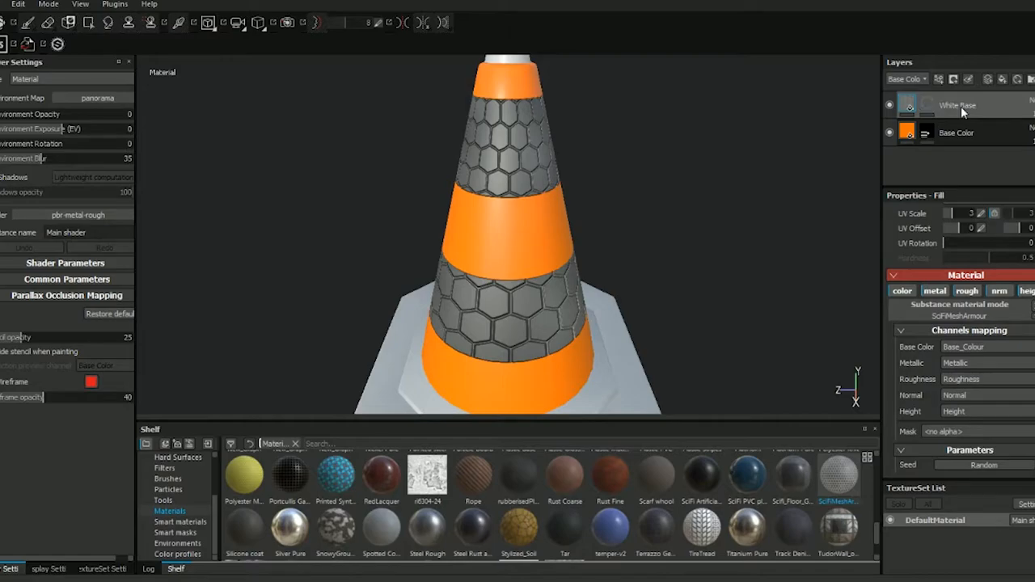
- Try UV scales of 15 and 5 for the White Base fill and set its UV scale to 10
click(975, 213)
text(15)
key(Return)
click(983, 213)
text(10)
key(Return)
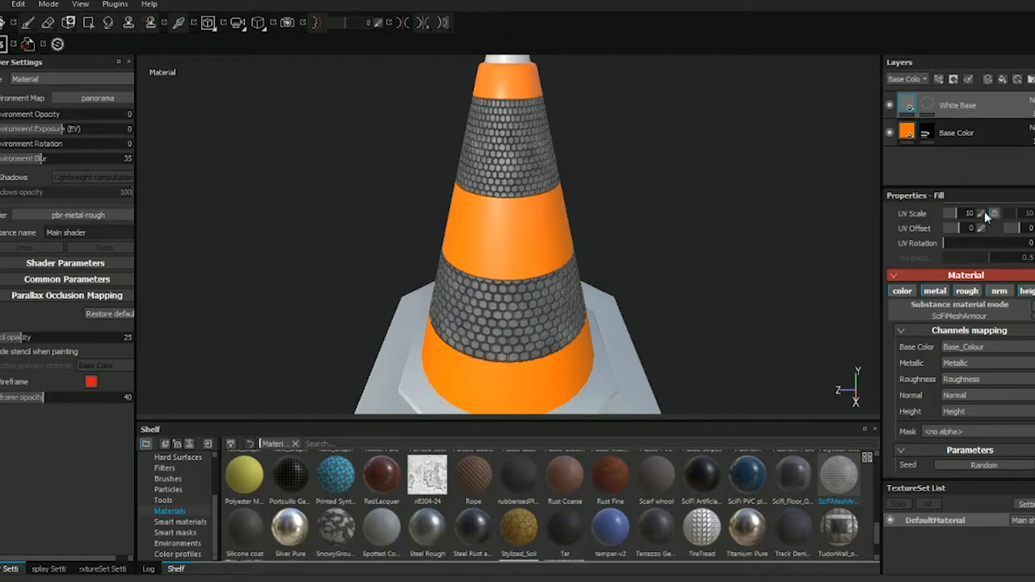
click(983, 214)
text(5)
key(Return)
click(984, 214)
text(10)
key(Return)
- Examine the denser hexagon pattern on the cone's upper and lower bands up close
scroll(607, 187, up, 3)
mouse_move(608, 187)
alt+mouse_down()
mouse_move(617, 125)
mouse_move(615, 168)
alt+mouse_up()
alt+middle_drag(614, 168, 629, 306)
scroll(610, 256, down, 2)
scroll(610, 247, up, 2)
alt+drag(611, 244, 603, 211)
alt+middle_drag(602, 197, 602, 211)
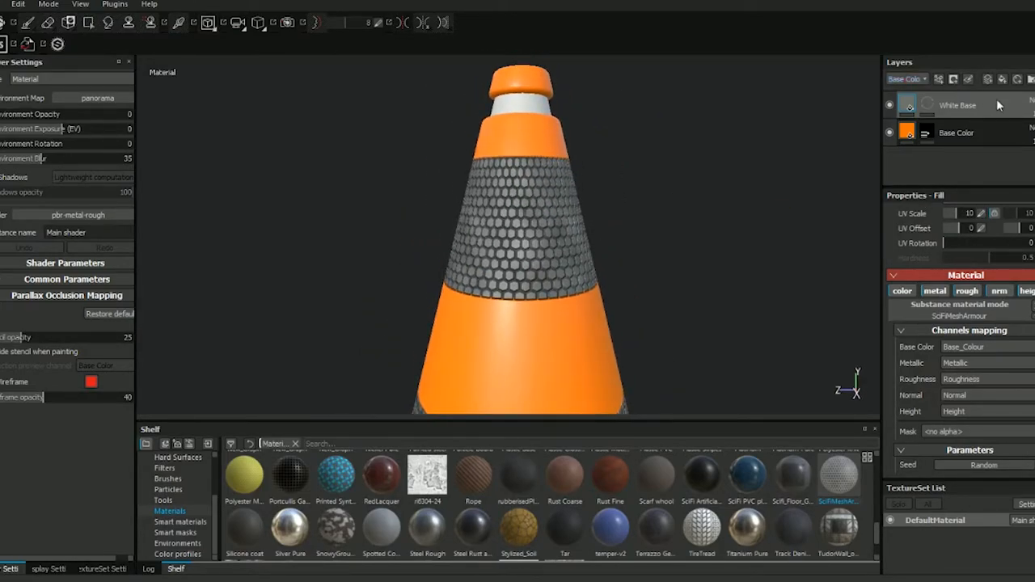
- Duplicate the White Base layer and turn off the copy's metallic, roughness, normal and height channels, leaving only color
key(ctrl+d)
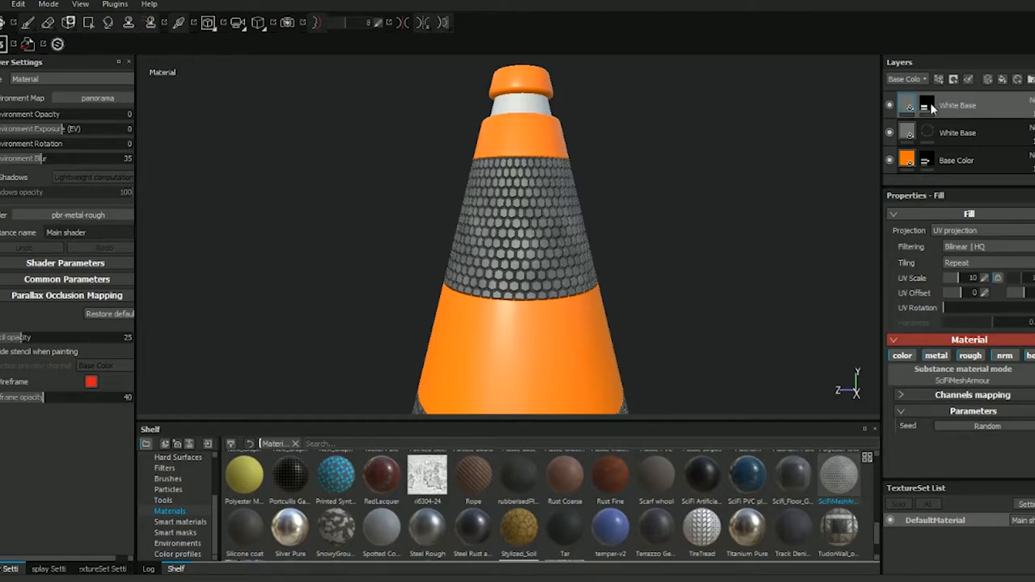
click(935, 356)
click(970, 356)
click(1004, 356)
click(1028, 356)
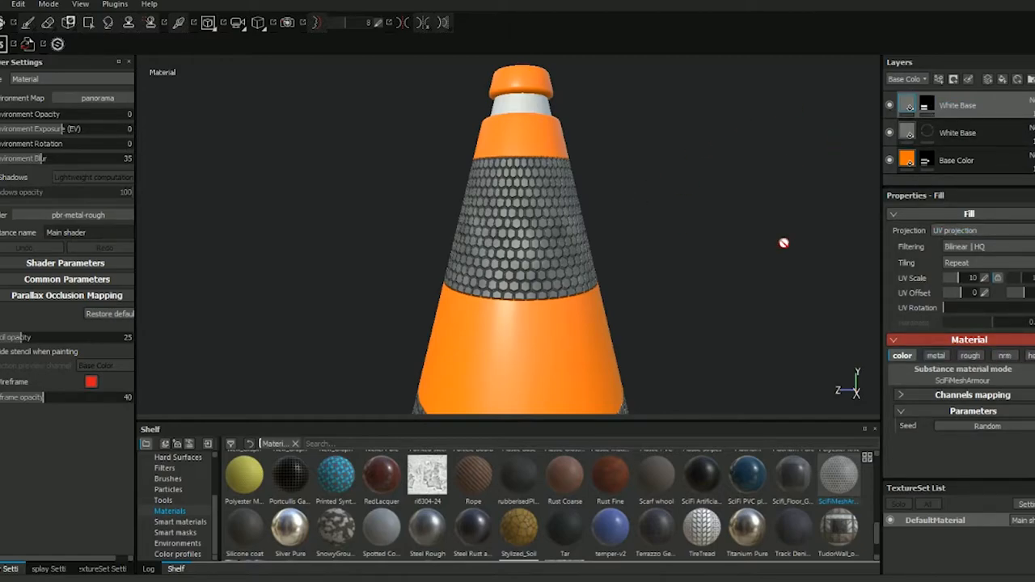
- Try Aluminium Brushed on the upper White Base layer, and replace it with the glossy plastic material
scroll(347, 479, up, 5)
click(277, 477)
scroll(489, 497, down, 6)
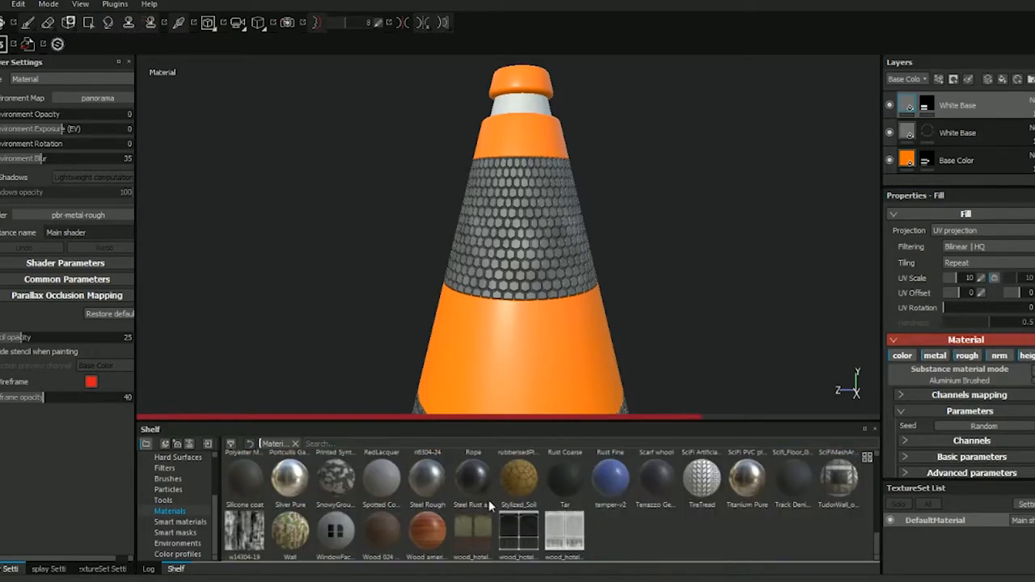
scroll(489, 498, up, 3)
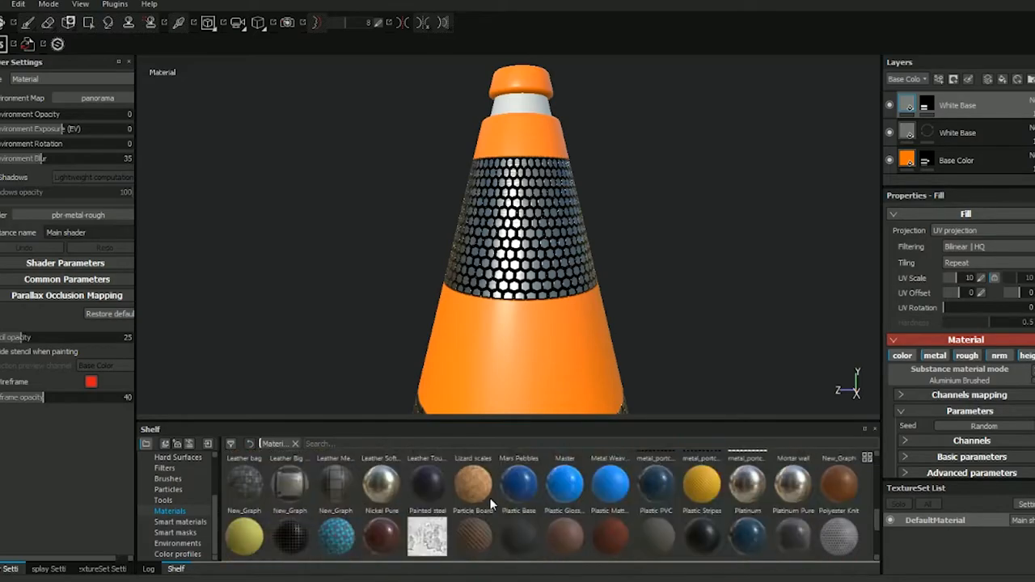
click(563, 484)
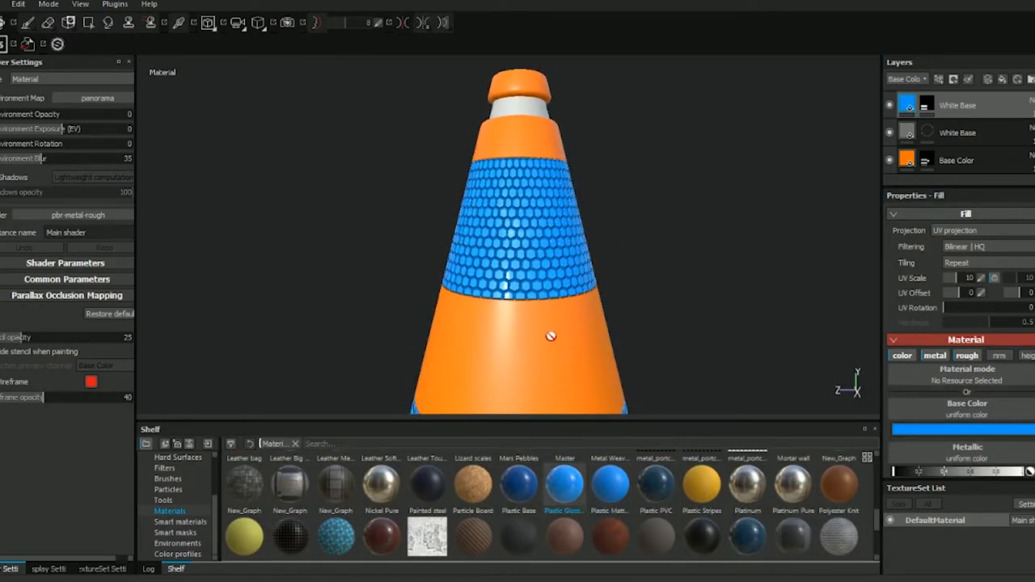
alt+middle_drag(549, 336, 560, 324)
scroll(986, 383, down, 1)
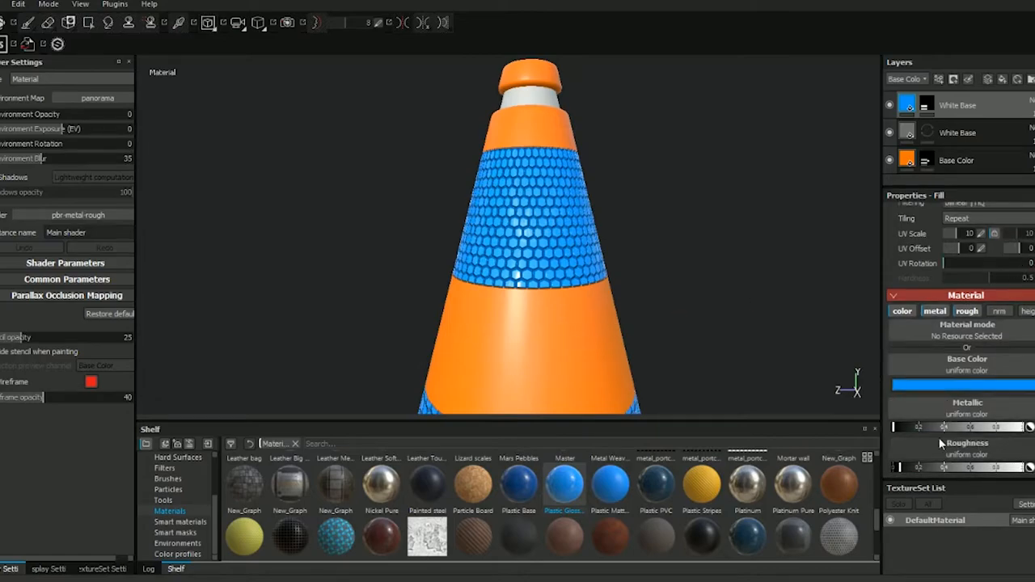
- Raise the upper White Base layer's roughness to just under 0.4, set its base color to white, and check the bands
drag(946, 469, 936, 469)
mouse_move(612, 166)
alt+mouse_down()
mouse_move(612, 211)
mouse_move(614, 178)
alt+mouse_up()
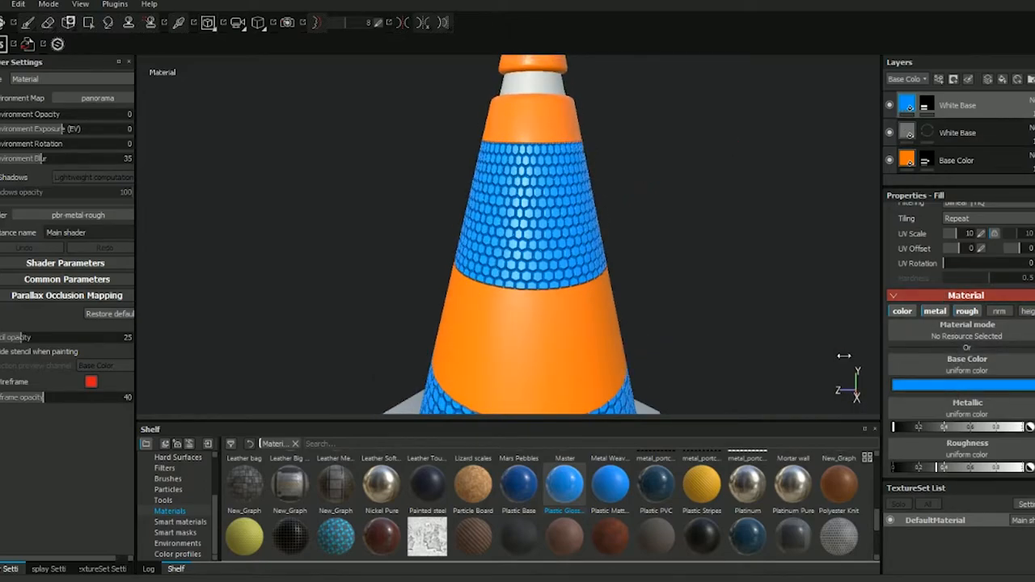
click(828, 301)
scroll(621, 300, down, 3)
alt+middle_drag(621, 300, 616, 245)
scroll(616, 245, up, 2)
alt+drag(584, 344, 566, 296)
alt+middle_drag(566, 296, 573, 196)
scroll(573, 196, up, 3)
alt+drag(573, 197, 587, 261)
- Turn off the color channel of the lower White Base layer and check the white hexagons on both bands
click(959, 136)
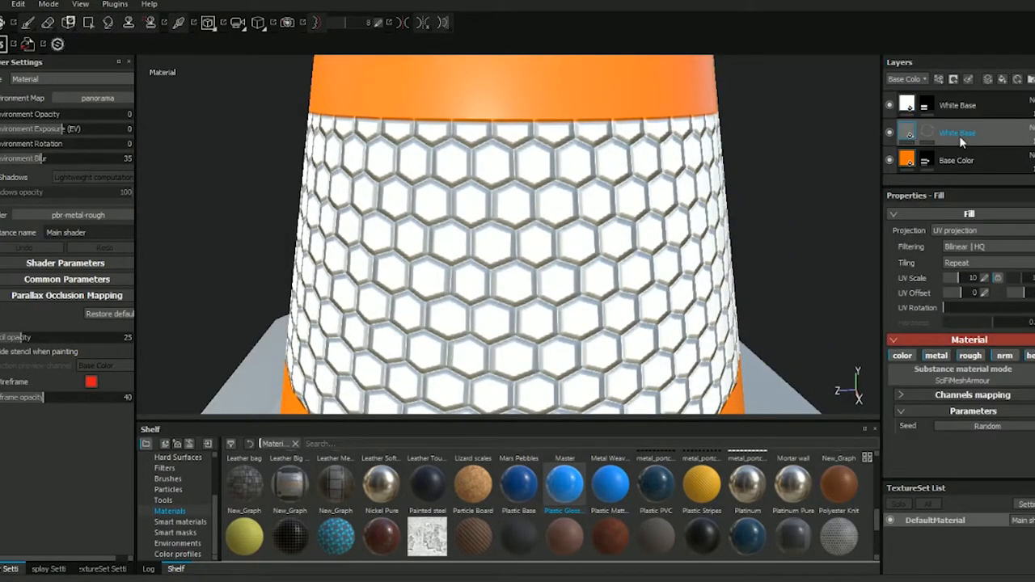
click(902, 356)
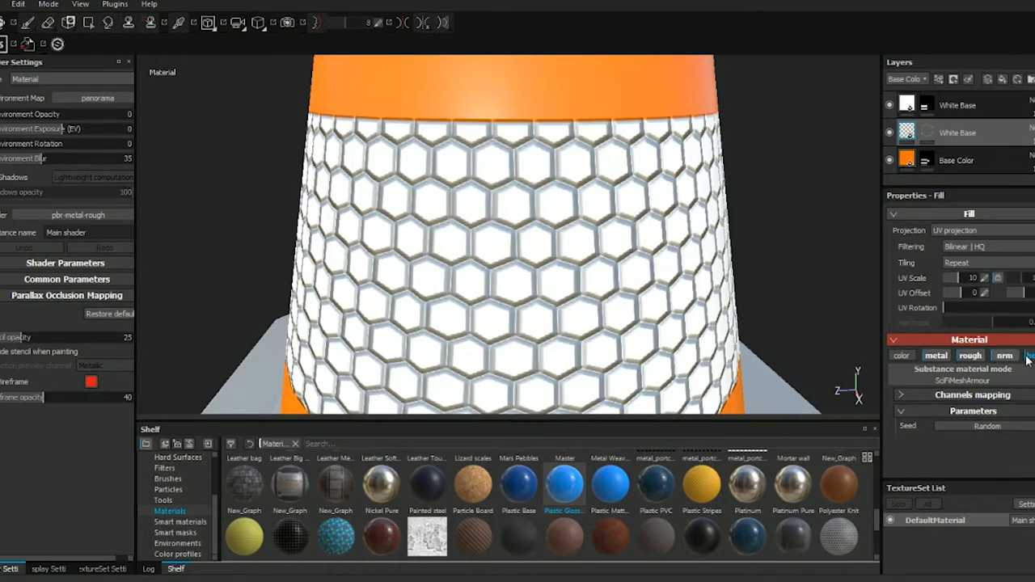
click(962, 109)
scroll(606, 269, down, 3)
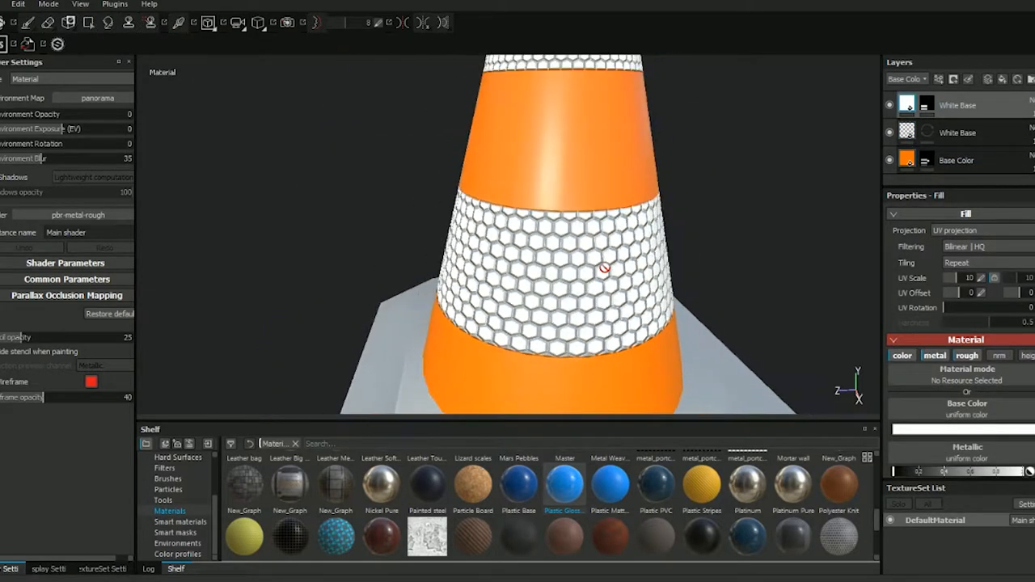
scroll(612, 251, down, 2)
scroll(610, 230, down, 5)
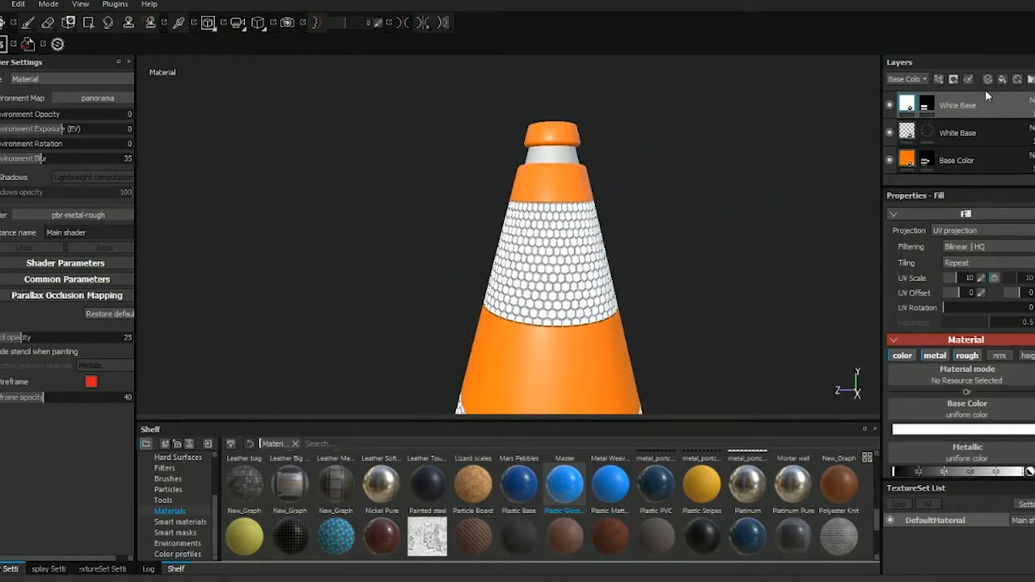
- Create a layer folder at the top of the stack and name it White Base
click(1030, 79)
double_click(942, 105)
text(W)
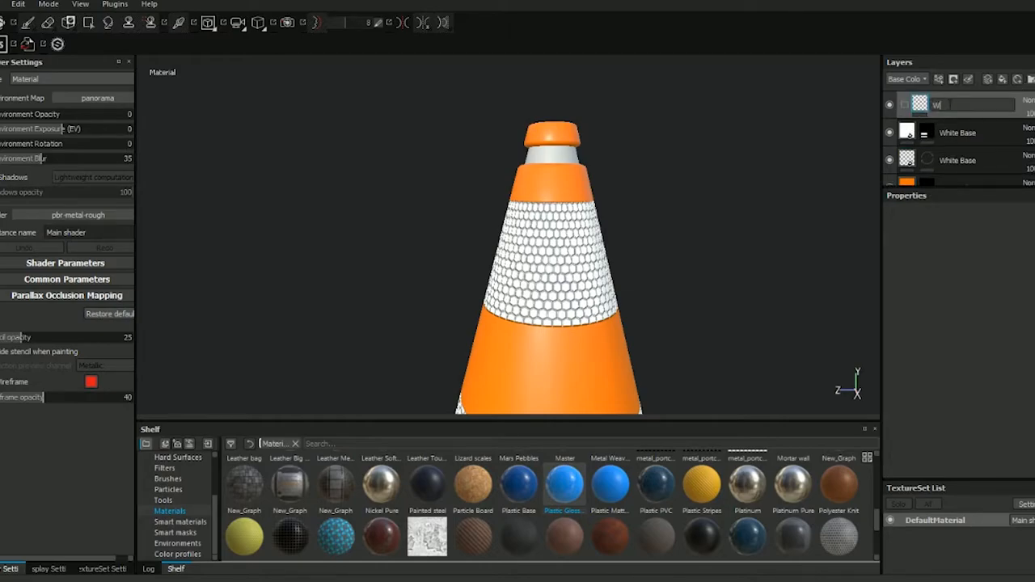
key(Return)
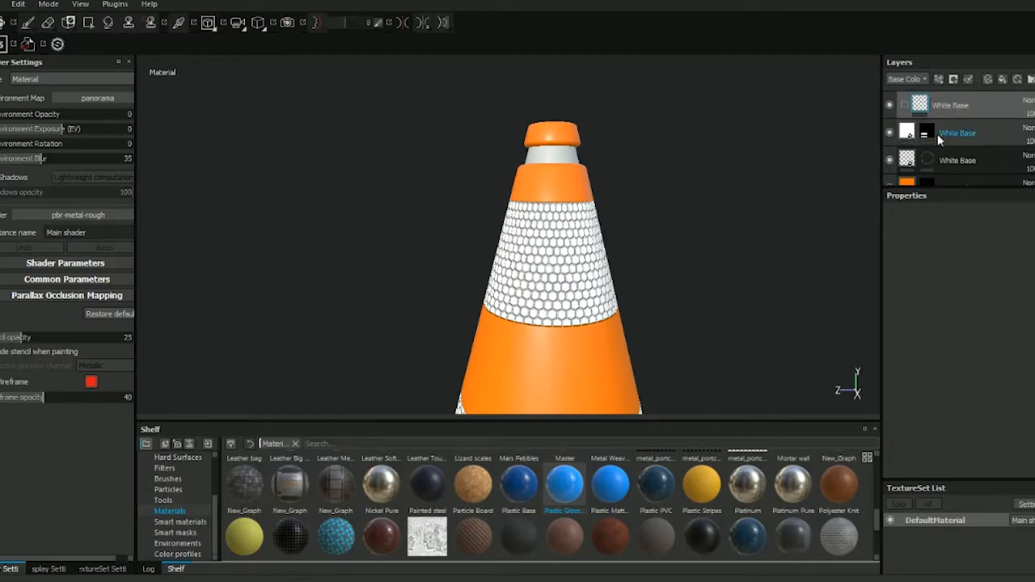
- Move both White Base fill layers into the White Base folder and collapse it
click(938, 134)
shift+click(957, 159)
drag(957, 151, 957, 101)
click(905, 105)
- Add a fill layer above the White Base folder, outside it, and rename it Bottom
alt+drag(603, 118, 574, 148)
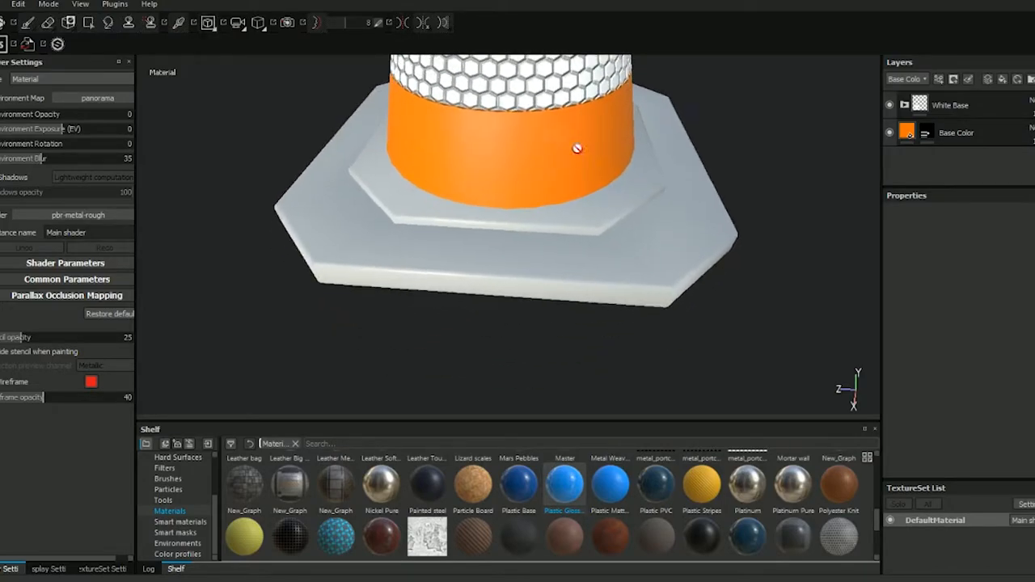
click(999, 80)
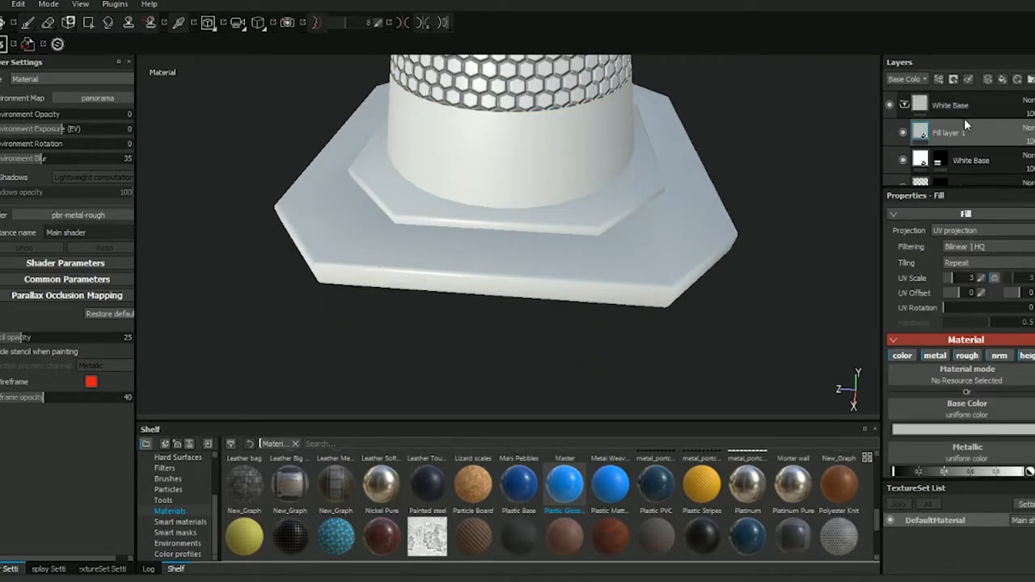
drag(954, 114, 954, 95)
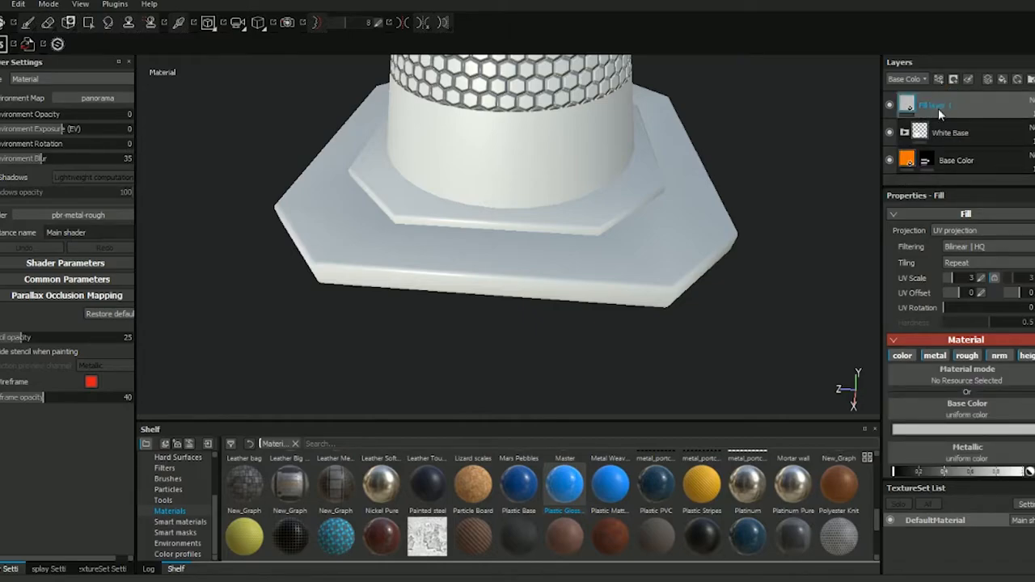
double_click(938, 109)
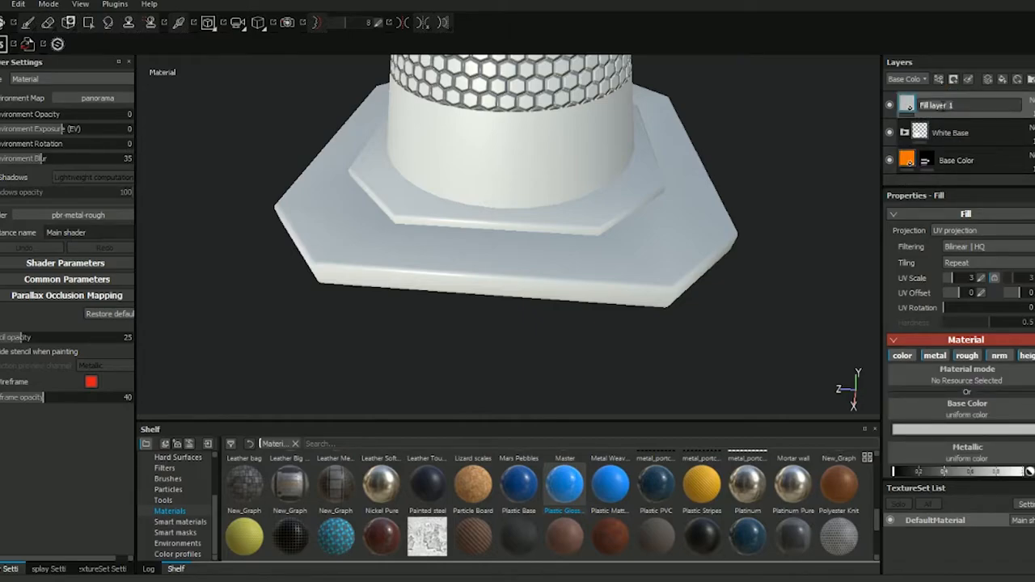
text(Bottom)
key(Return)
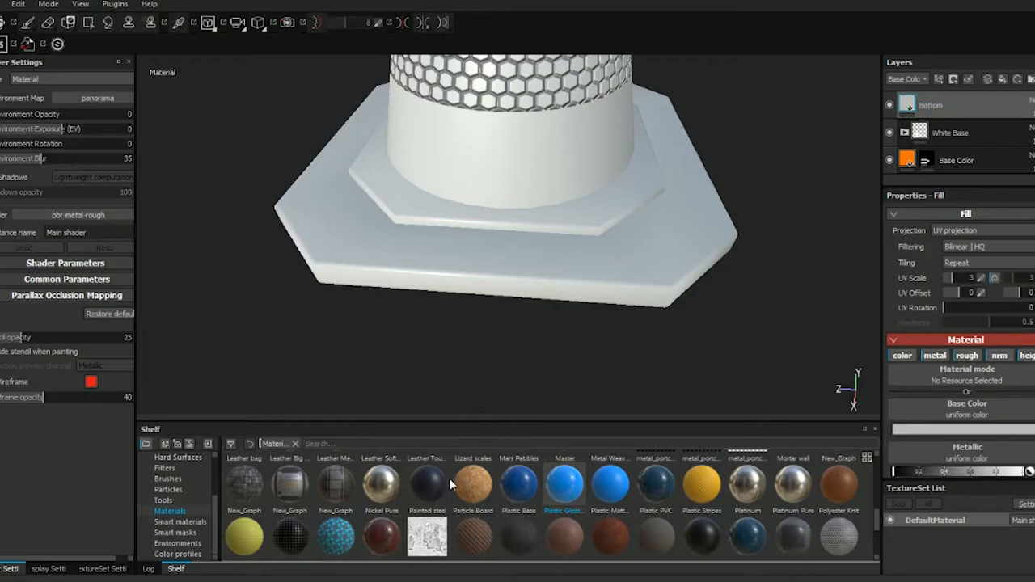
- Give the Bottom layer the Artificial Leather material and restrict it to the cone's base using polygon fill on a black mask
scroll(394, 524, up, 5)
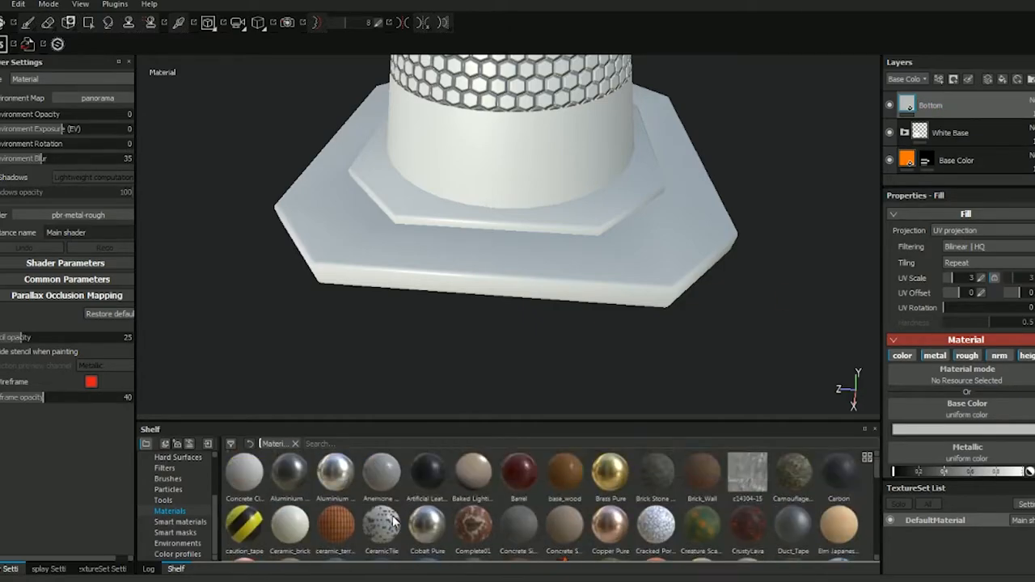
drag(436, 472, 521, 264)
key(4)
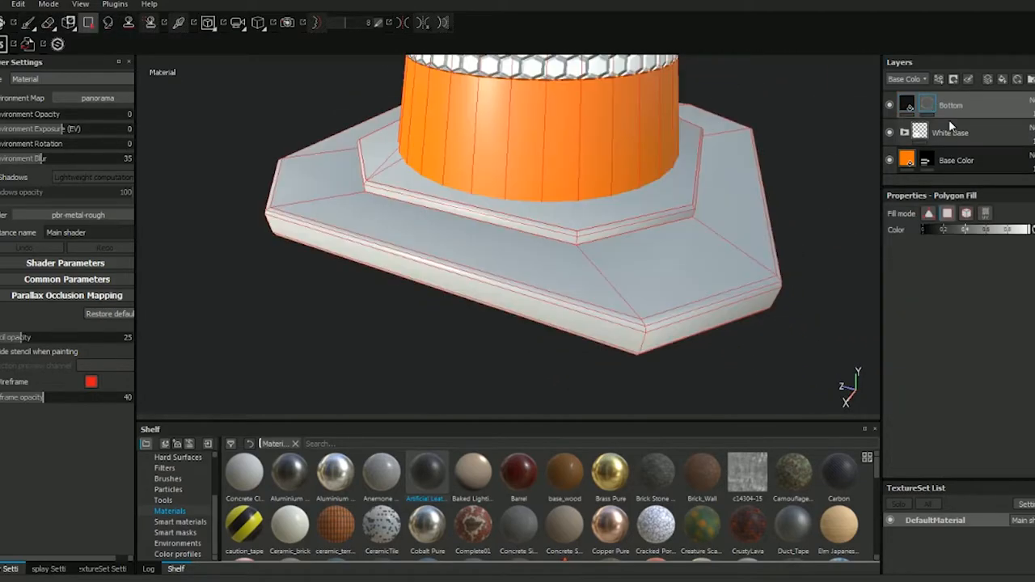
click(531, 259)
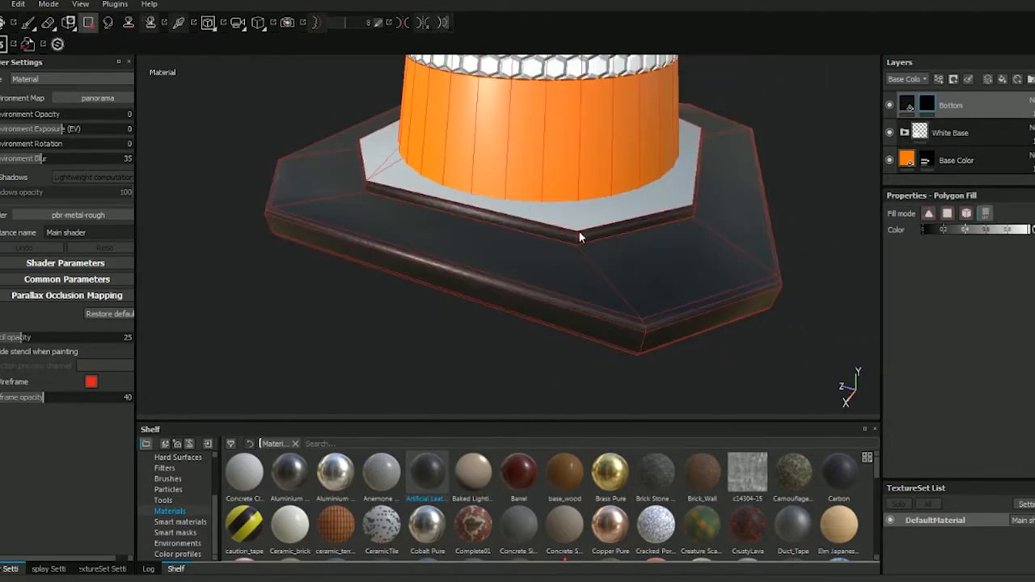
click(578, 231)
alt+drag(564, 340, 647, 340)
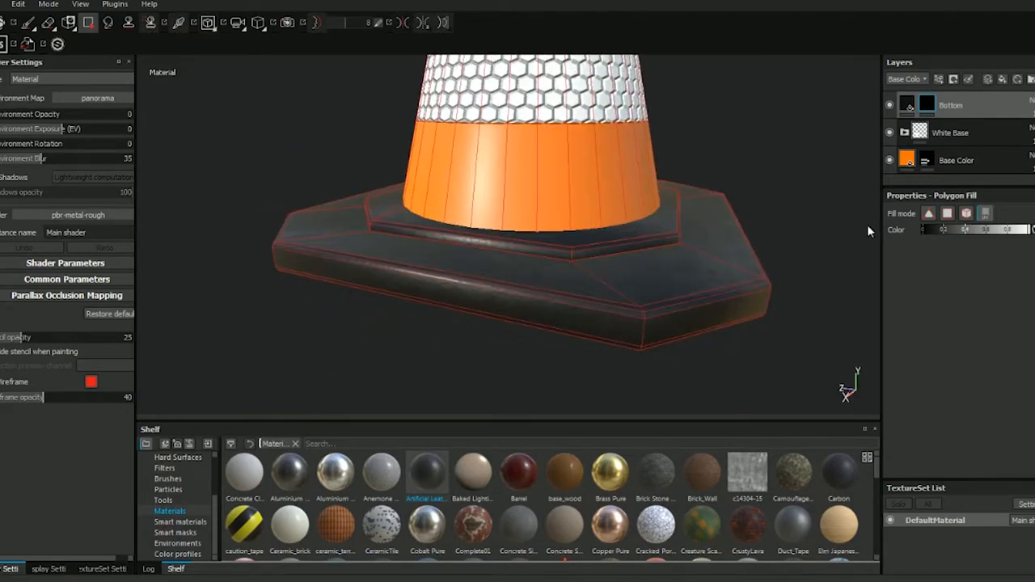
- Set the UV scale of the Bottom layer's fill to 15 while viewing the base up close
click(905, 105)
alt+drag(612, 157, 548, 229)
scroll(547, 229, up, 3)
alt+middle_drag(547, 229, 637, 270)
scroll(545, 251, up, 2)
alt+drag(637, 270, 647, 263)
click(981, 279)
text(15)
key(Return)
- Examine the finished base and bands together on the whole cone
alt+drag(423, 183, 446, 190)
scroll(446, 190, down, 5)
alt+middle_drag(496, 155, 552, 355)
scroll(552, 356, down, 2)
alt+drag(547, 303, 569, 252)
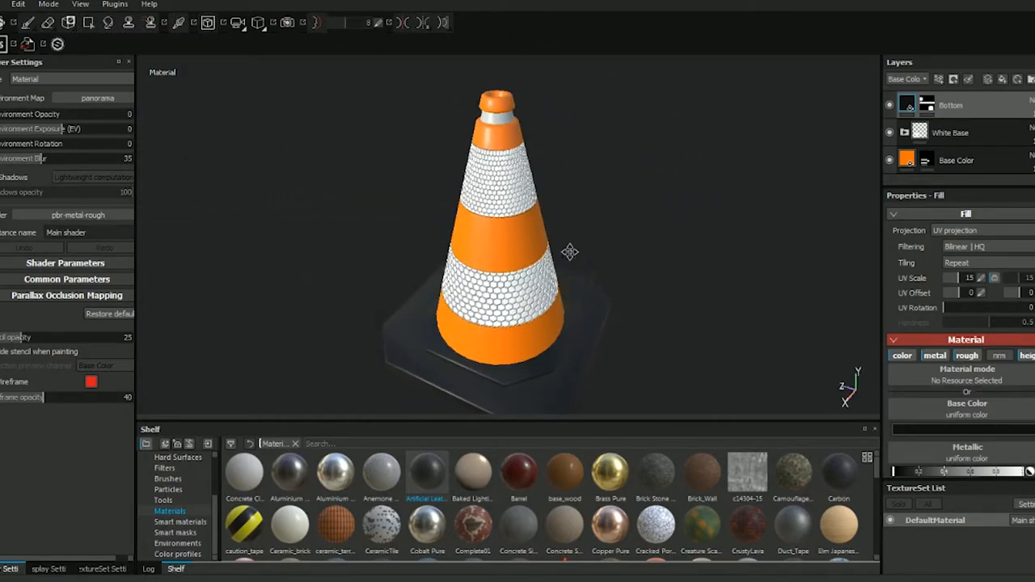
alt+middle_drag(569, 252, 583, 236)
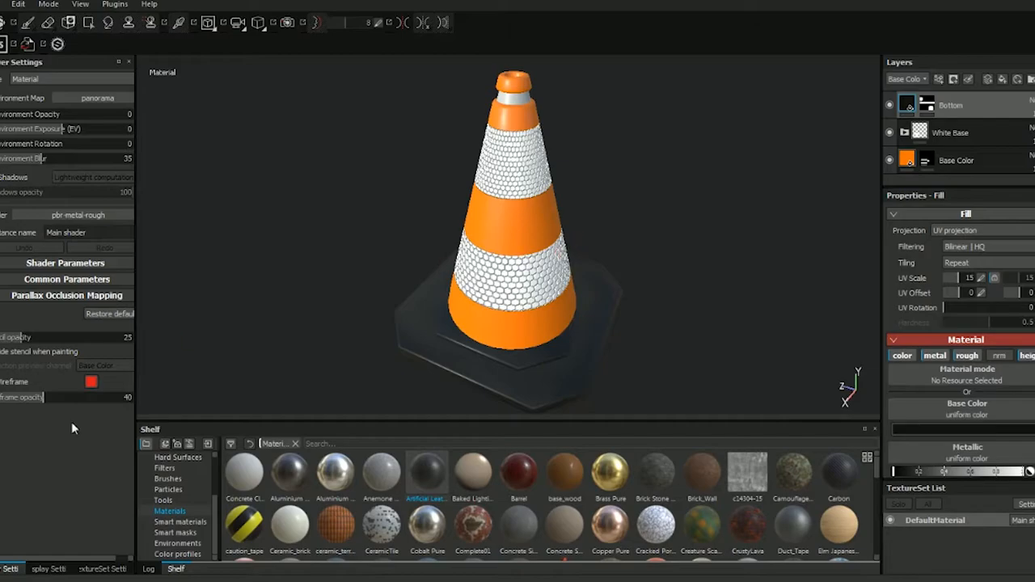
- Bake the cone's additional mesh maps in the texture set settings and check the cone with them
click(99, 569)
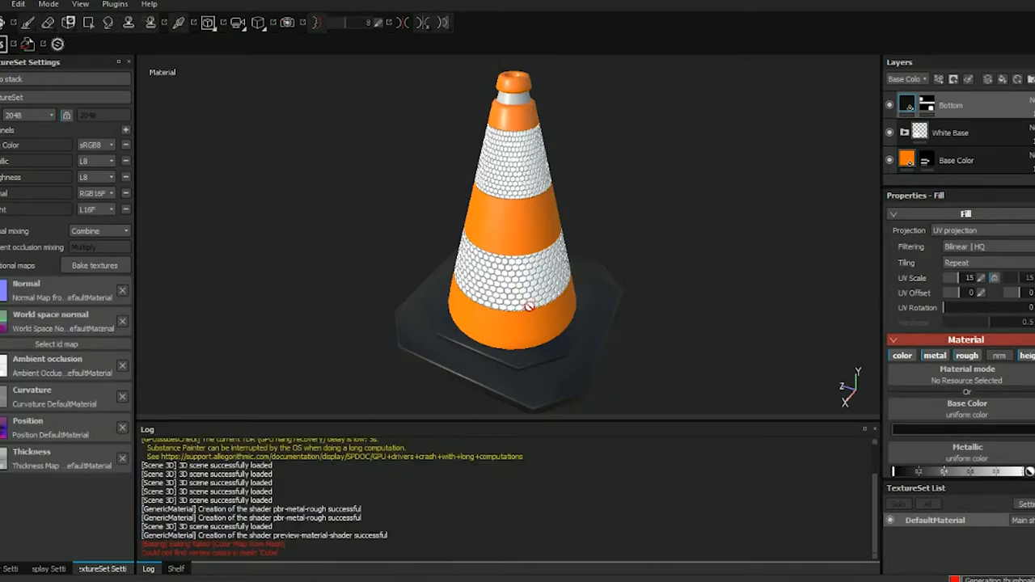
alt+drag(526, 305, 536, 282)
scroll(536, 282, up, 2)
alt+middle_drag(536, 281, 546, 282)
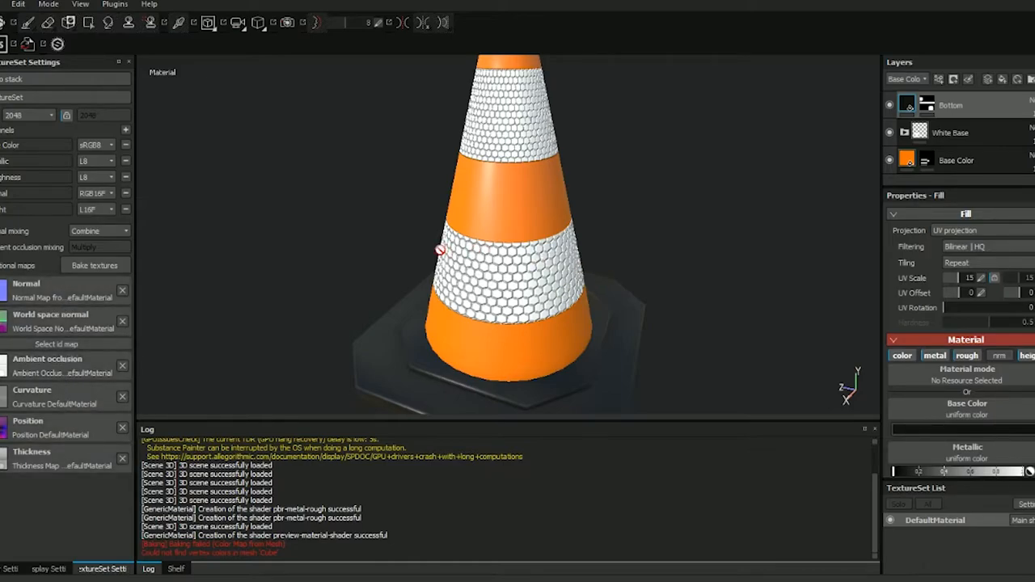
scroll(439, 243, down, 5)
alt+middle_drag(492, 286, 510, 281)
alt+drag(511, 279, 507, 276)
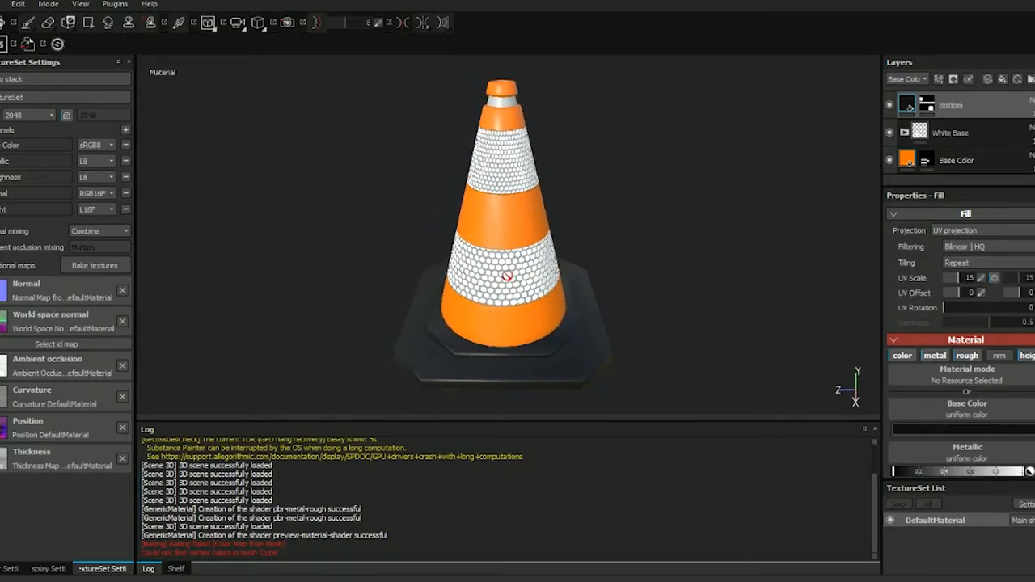
- Step through the single-channel views to the normal channel and examine it on the cone's bands
key(c)
alt+drag(526, 201, 503, 305)
scroll(512, 210, up, 3)
key(c)
key(c)
alt+middle_drag(504, 305, 508, 194)
alt+right_drag(509, 194, 520, 300)
mouse_move(520, 300)
alt+mouse_down()
mouse_move(539, 189)
mouse_move(525, 317)
alt+mouse_up()
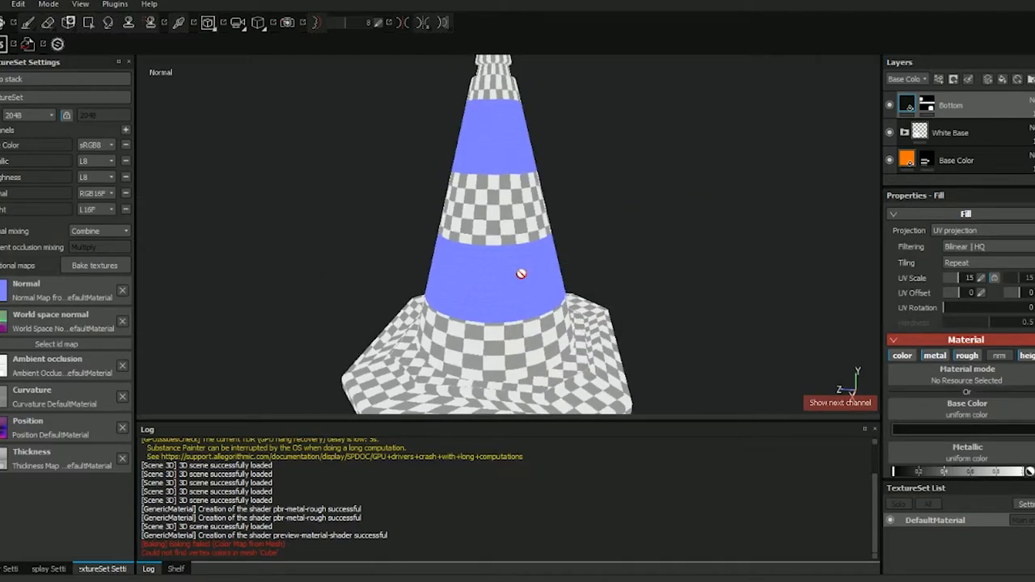
scroll(520, 264, up, 6)
alt+drag(520, 259, 468, 240)
scroll(469, 240, down, 5)
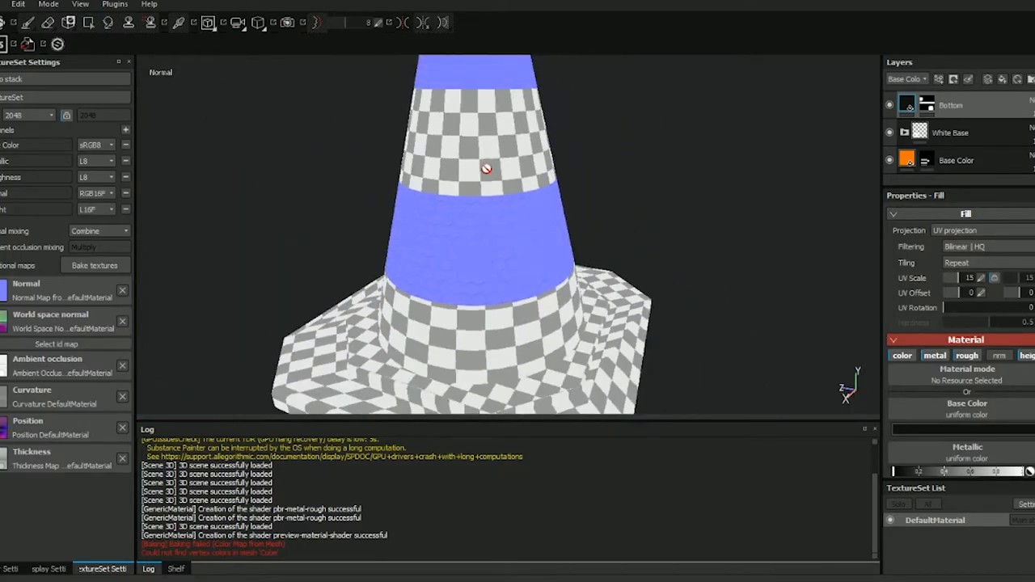
- Step through the remaining channel views, including height, metallic, combined normal and base color, and examine the cone's bands in each
key(c)
alt+drag(506, 210, 508, 261)
scroll(509, 262, down, 3)
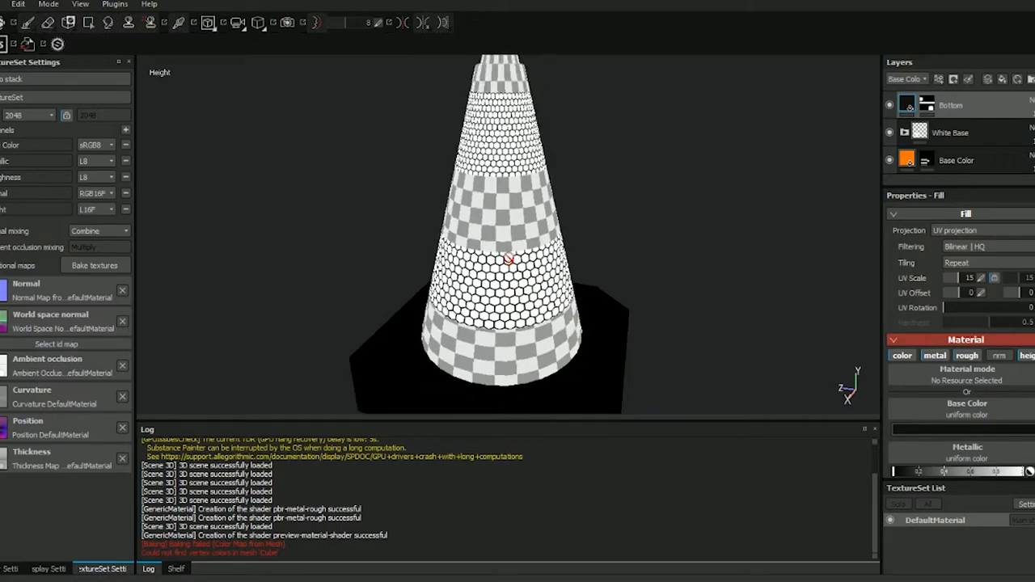
key(c)
key(c)
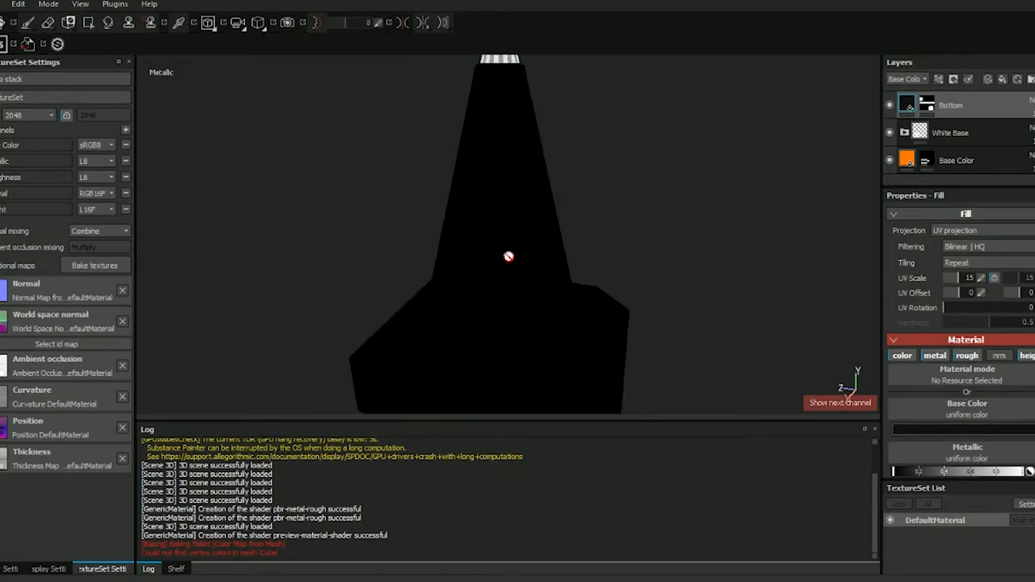
key(c)
key(c)
key(c)
scroll(502, 261, up, 3)
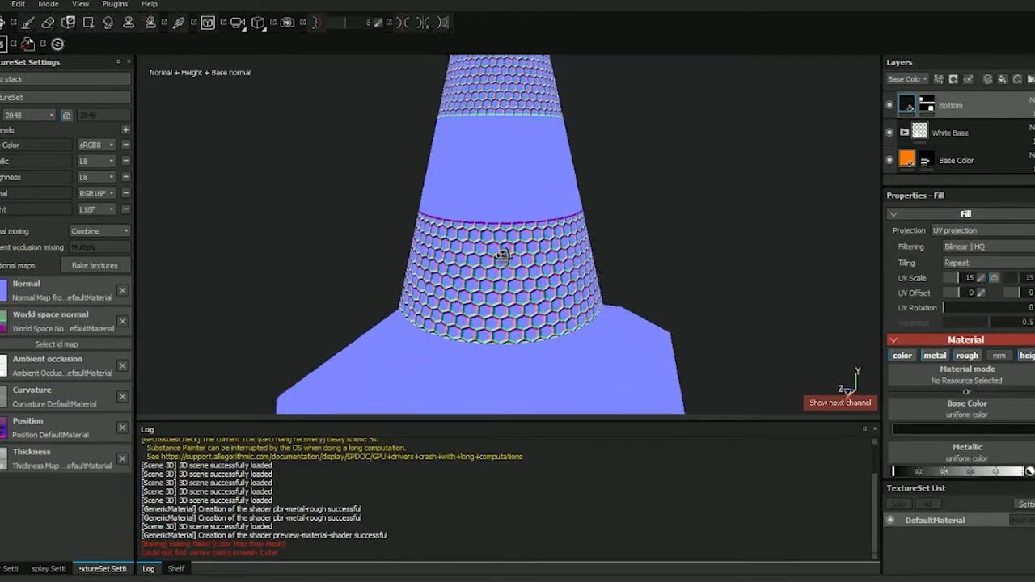
scroll(499, 279, down, 3)
scroll(499, 294, up, 6)
scroll(509, 250, down, 5)
key(c)
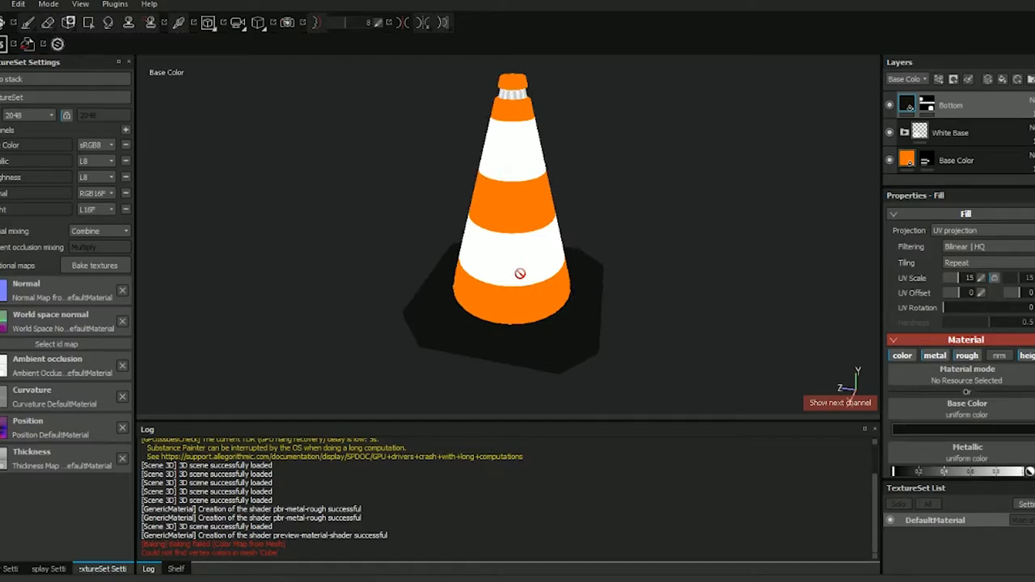
- Return the viewport to the material view and examine the lower hexagon band up close
key(m)
scroll(515, 263, up, 4)
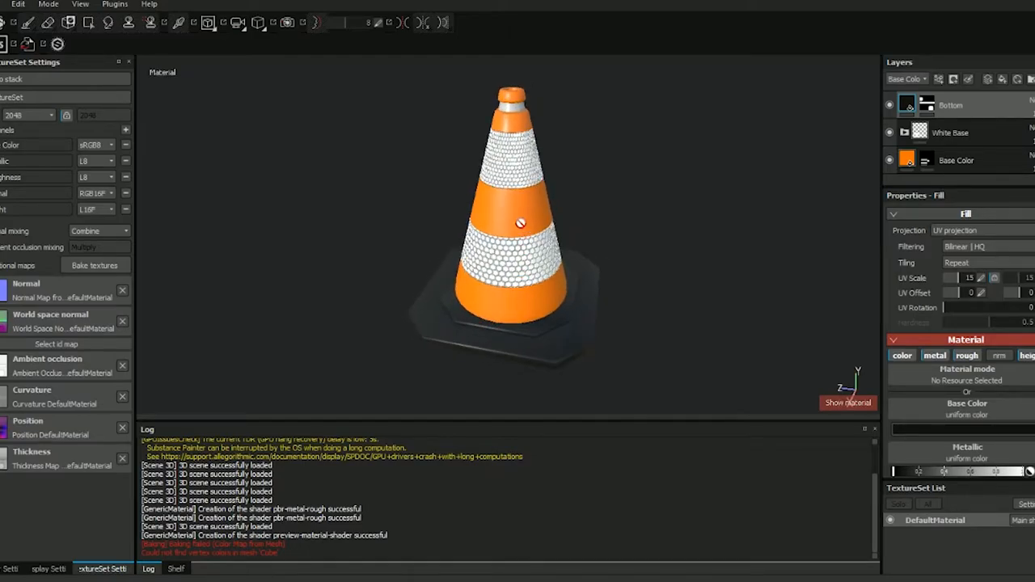
alt+drag(510, 252, 534, 211)
scroll(526, 242, up, 6)
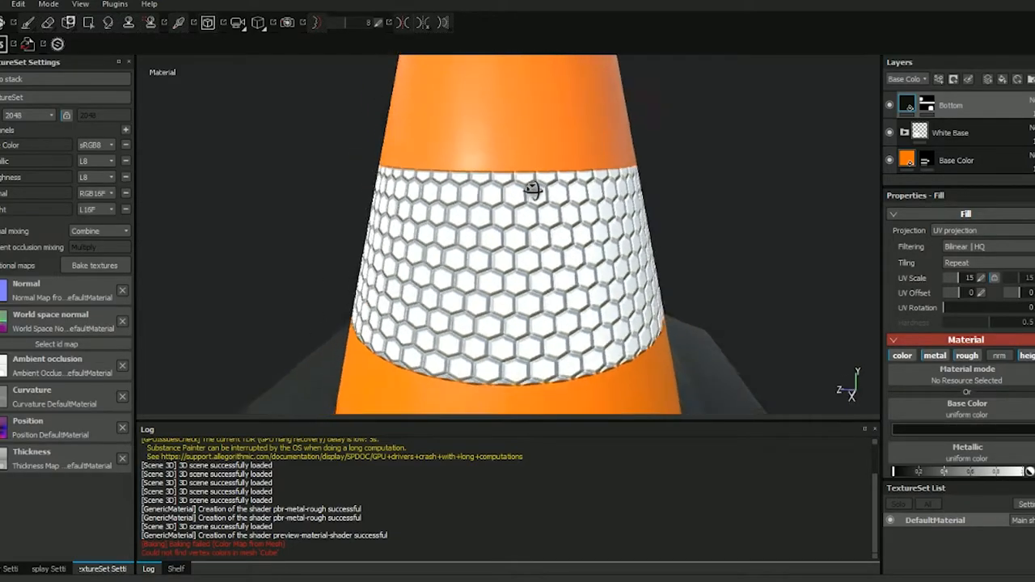
- Inspect the channels mapping and parameters of the SciFiMeshArmour fill layer inside the White Base group
click(905, 132)
scroll(914, 166, down, 2)
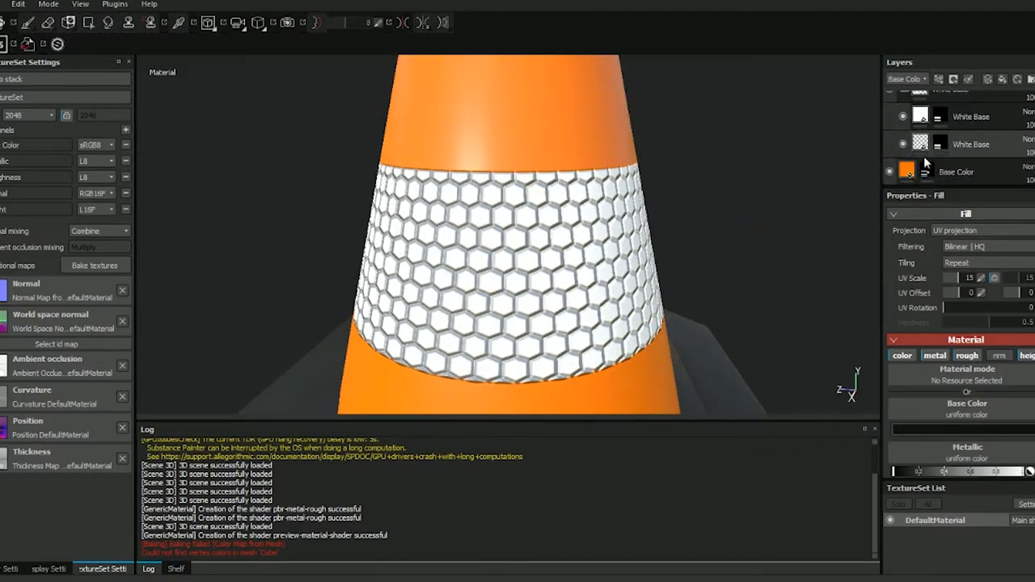
click(923, 154)
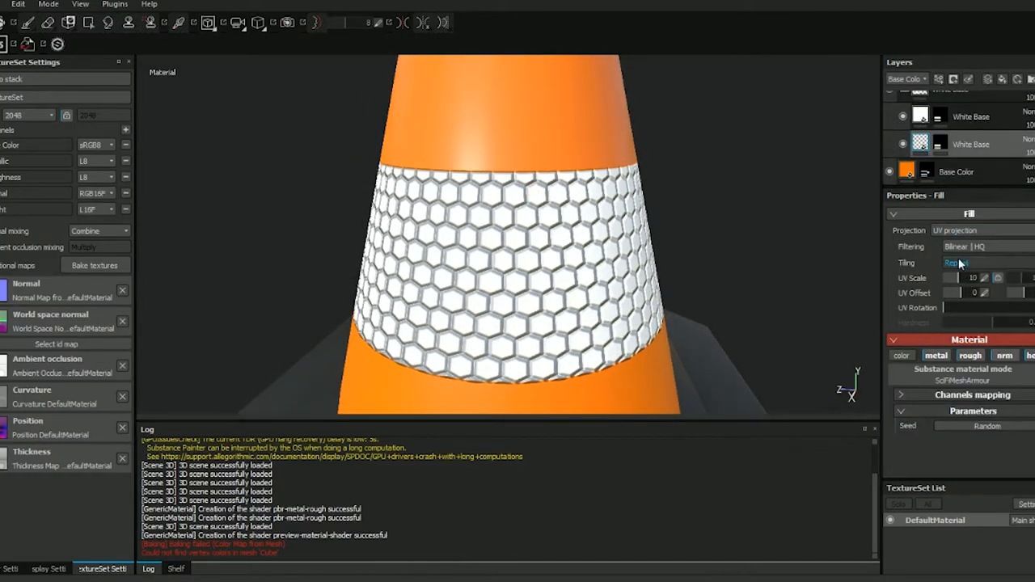
click(982, 396)
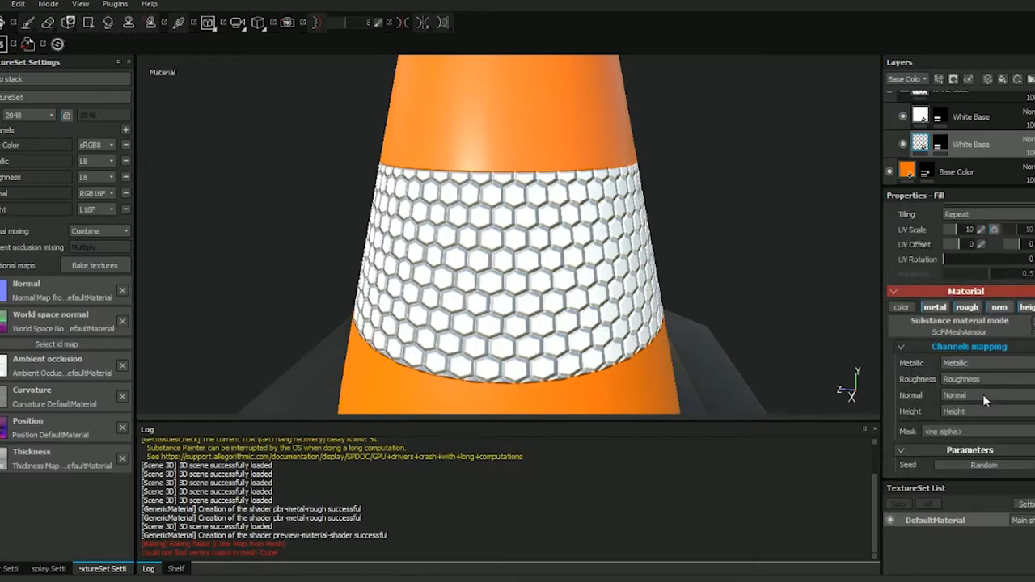
click(962, 343)
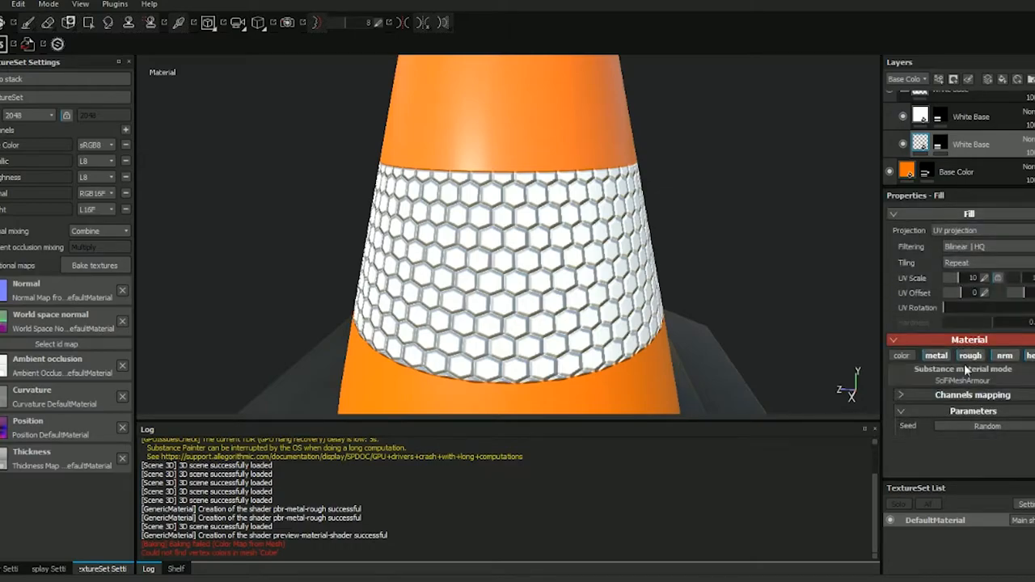
click(970, 411)
scroll(426, 200, down, 3)
scroll(426, 201, down, 1)
- Polygon-fill the narrow neck ring below the cone's tip into the mask of the plain white layer
alt+middle_drag(460, 162, 566, 275)
alt+drag(564, 207, 542, 245)
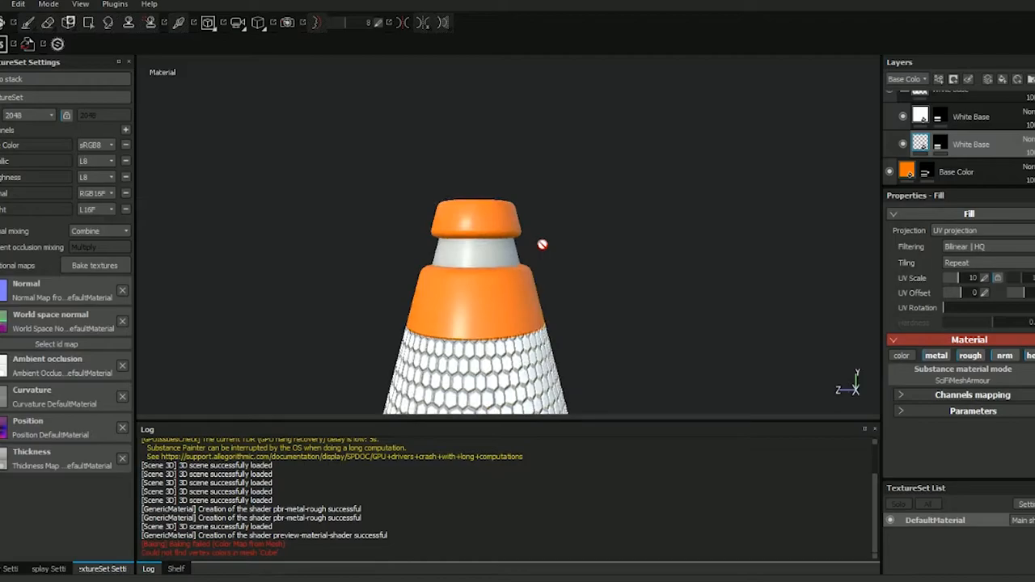
scroll(541, 249, up, 5)
alt+middle_drag(617, 209, 631, 188)
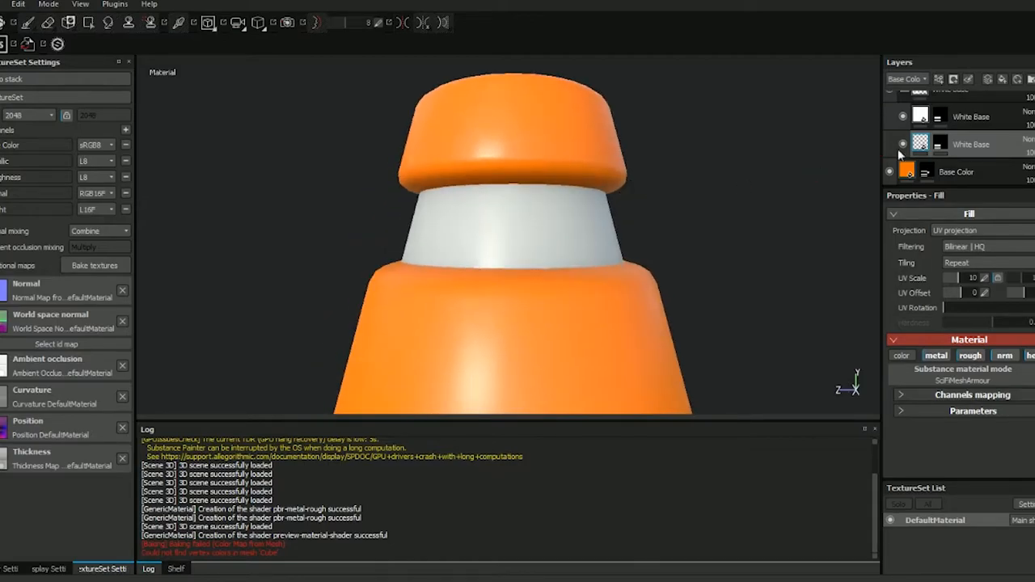
click(921, 115)
click(939, 118)
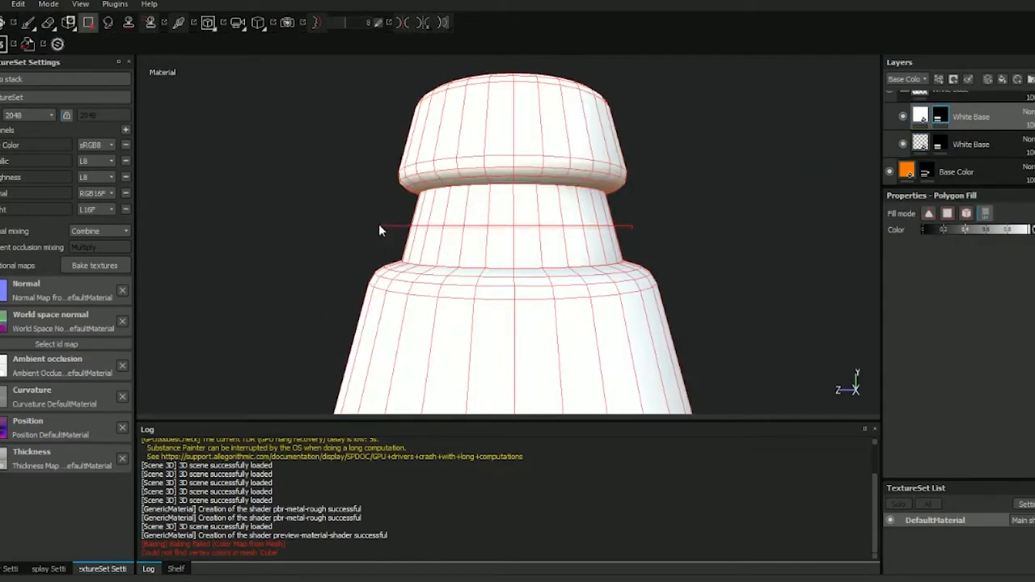
click(949, 216)
drag(648, 219, 322, 218)
click(916, 114)
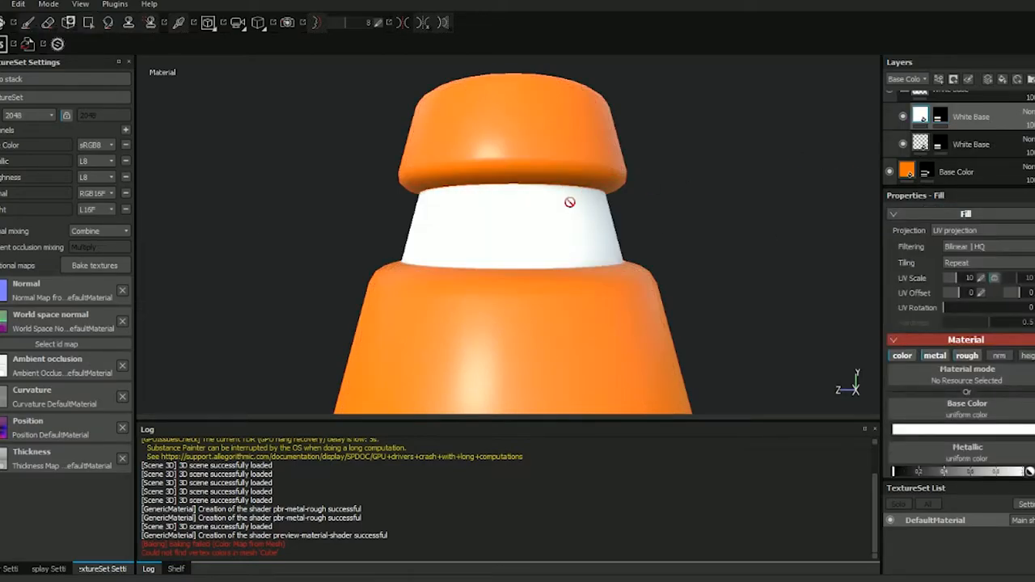
- Add a fill layer at the top of the layer stack, above Bottom, and name it Dirt
alt+drag(649, 184, 520, 262)
scroll(522, 253, down, 7)
mouse_move(564, 310)
alt+mouse_down()
mouse_move(522, 268)
mouse_move(503, 199)
mouse_move(587, 85)
mouse_move(546, 179)
mouse_move(529, 270)
mouse_move(563, 37)
mouse_move(536, 280)
mouse_move(536, 245)
mouse_move(508, 274)
mouse_move(591, 248)
mouse_move(588, 233)
alt+mouse_up()
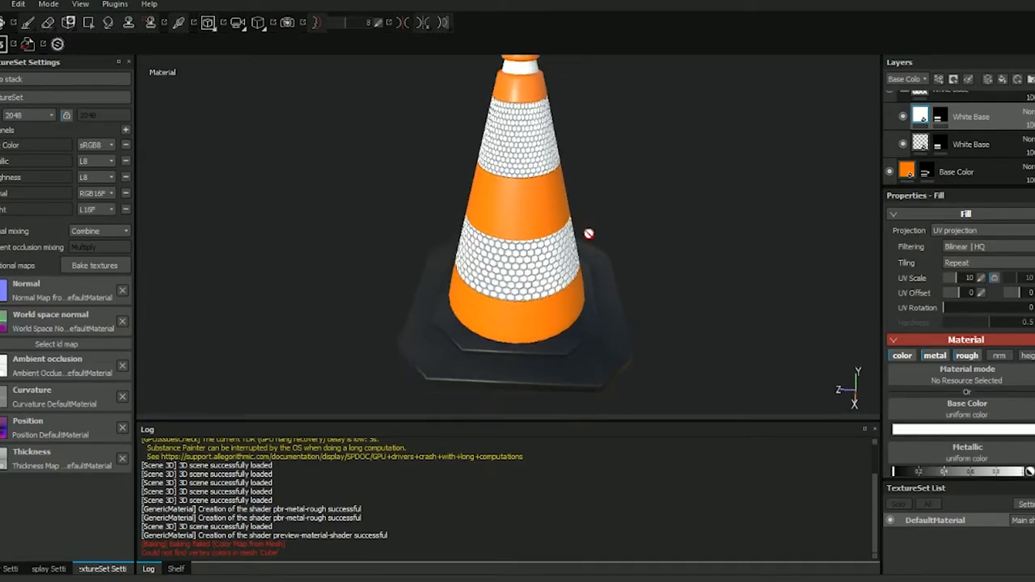
alt+drag(646, 191, 665, 212)
scroll(914, 144, up, 1)
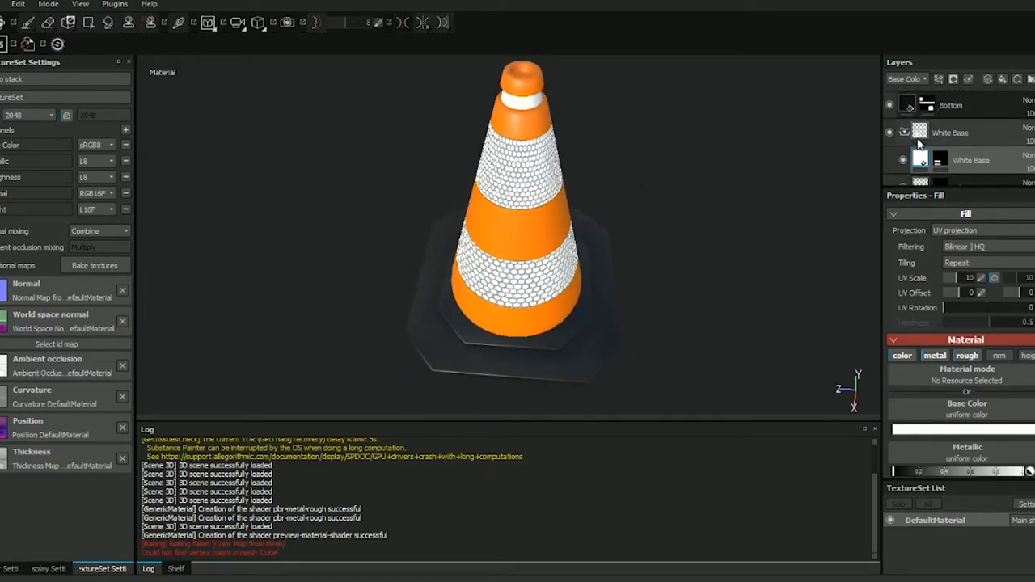
click(904, 133)
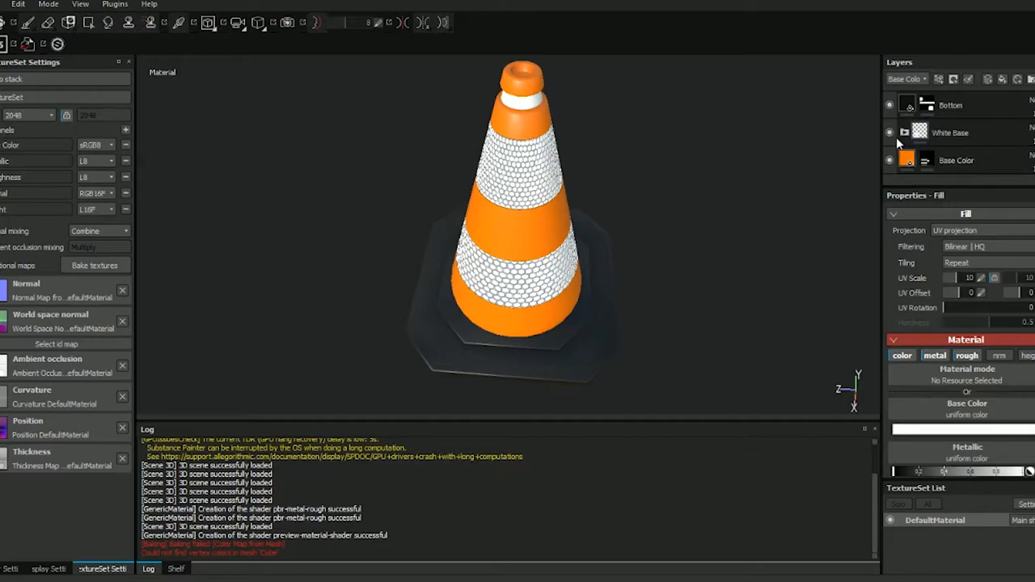
click(998, 83)
drag(951, 160, 953, 103)
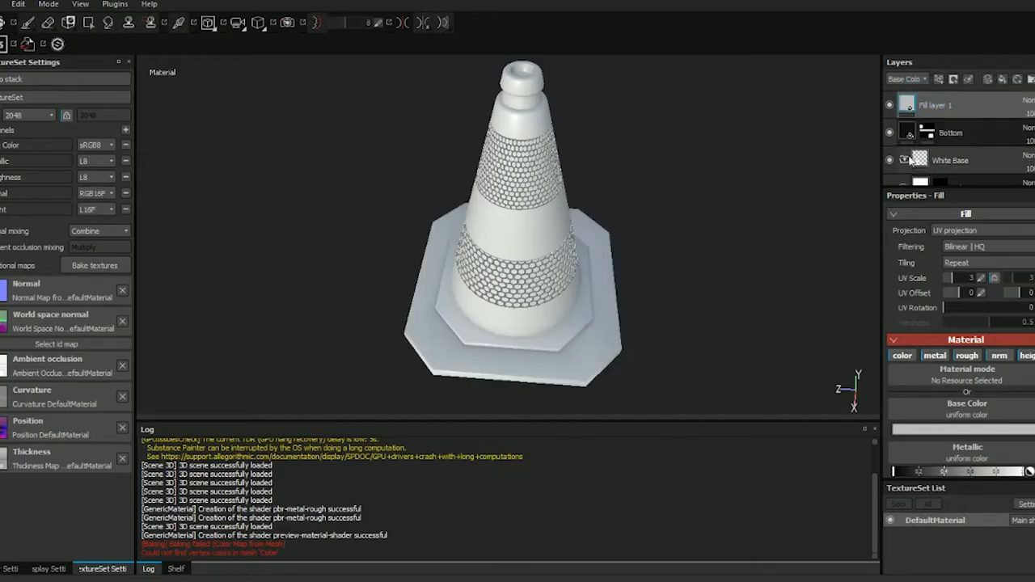
double_click(939, 102)
text(Dirt)
key(Return)
- Give the Dirt layer a black mask and add a generator to that mask
alt+drag(531, 291, 543, 230)
scroll(550, 208, up, 2)
alt+middle_drag(549, 207, 549, 268)
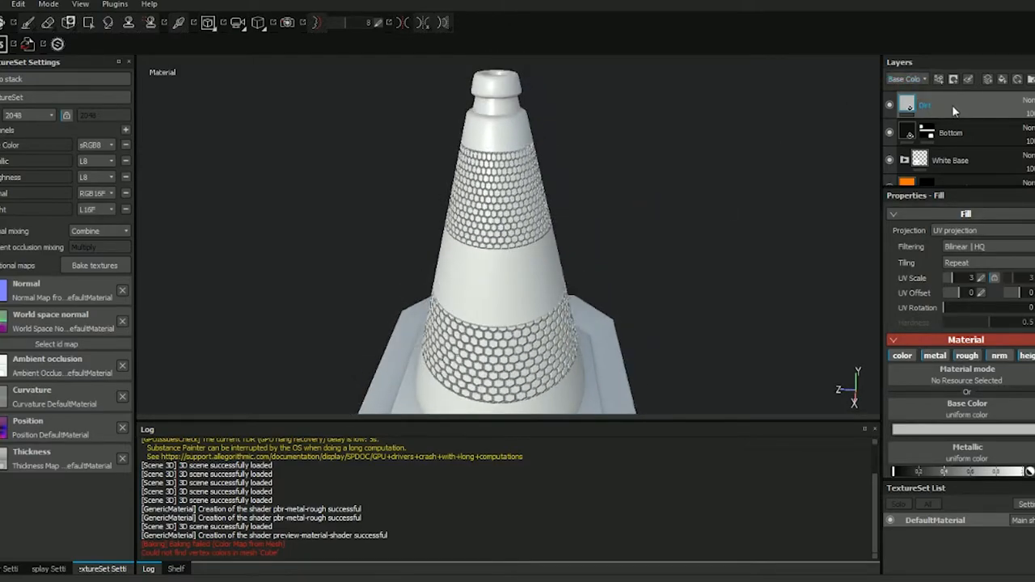
key(4)
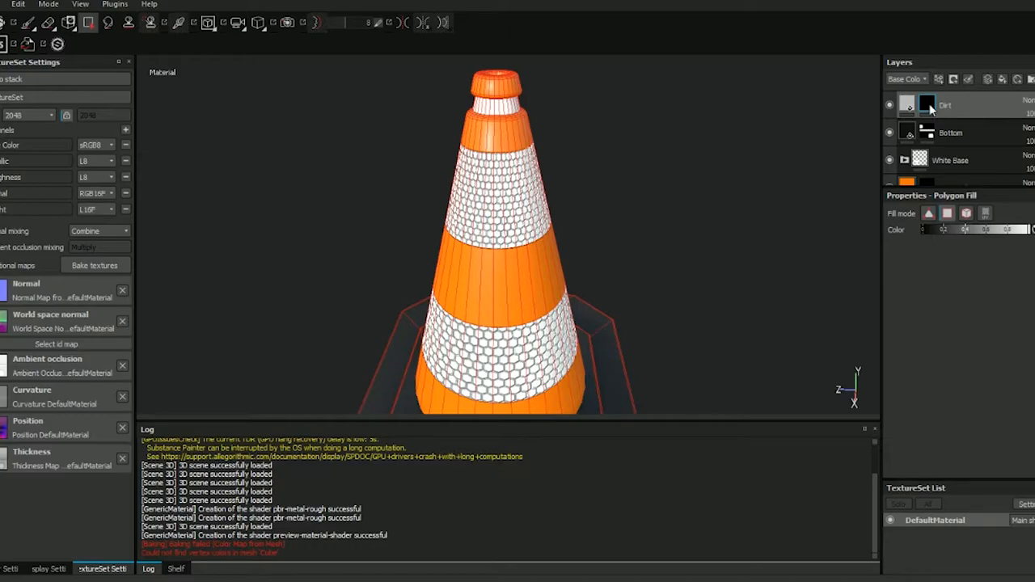
right_click(929, 106)
click(948, 400)
- Assign the MG Dirt generator to the Dirt layer's mask
alt+drag(673, 198, 627, 192)
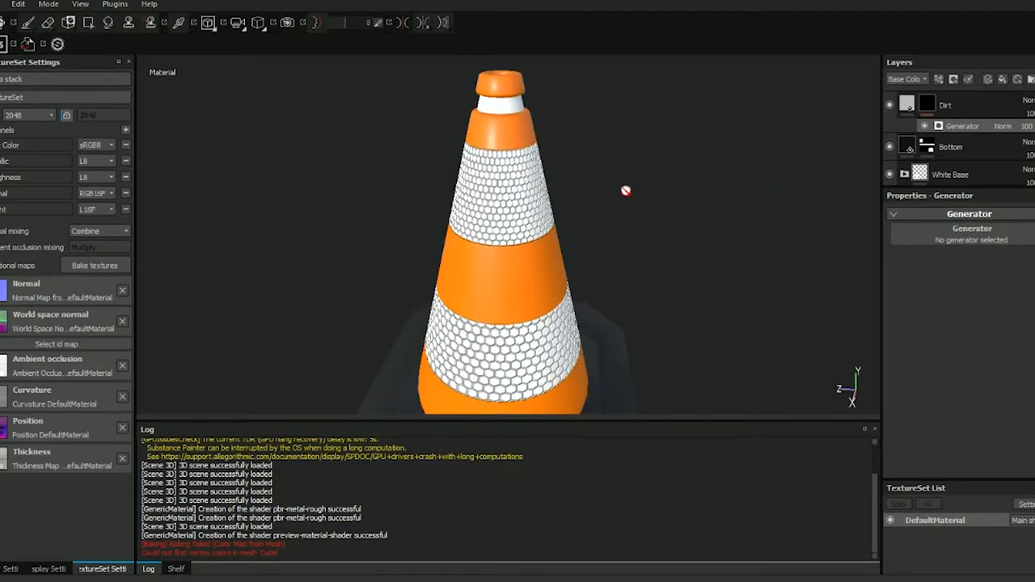
alt+middle_drag(609, 171, 647, 203)
scroll(647, 203, up, 2)
alt+drag(632, 197, 647, 215)
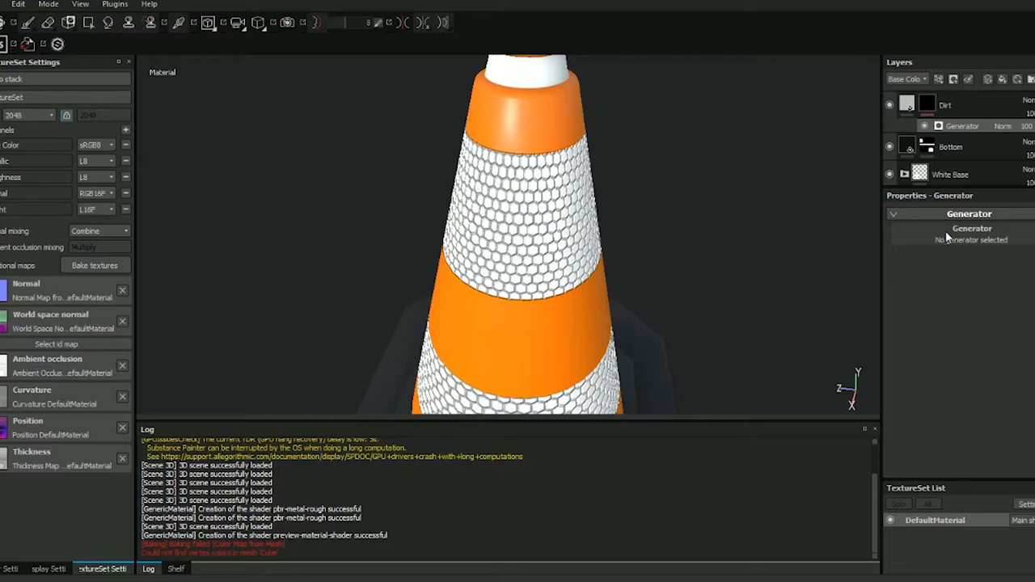
click(997, 275)
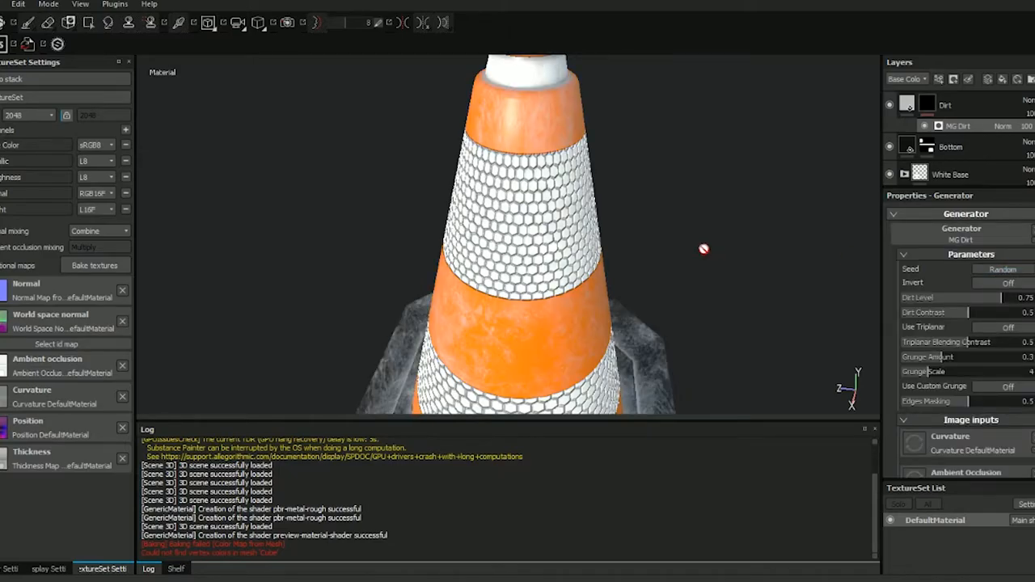
- Examine the generated dirt on the base, orange stripes and hexagon bands from several angles and distances
scroll(626, 306, down, 2)
alt+middle_drag(626, 308, 624, 174)
alt+drag(623, 313, 616, 282)
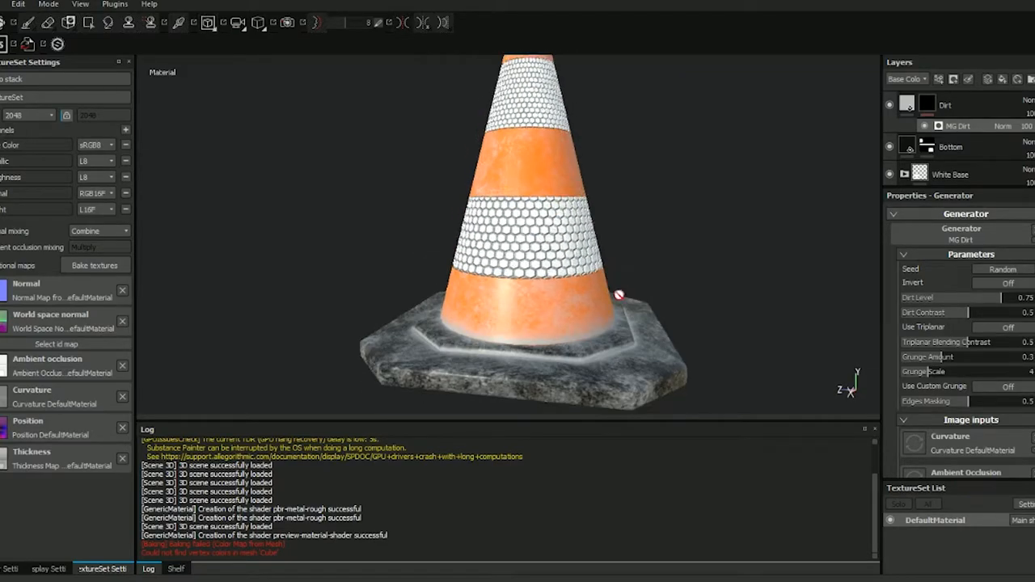
alt+middle_drag(617, 283, 604, 190)
scroll(581, 195, up, 2)
scroll(581, 196, up, 2)
alt+drag(582, 196, 637, 231)
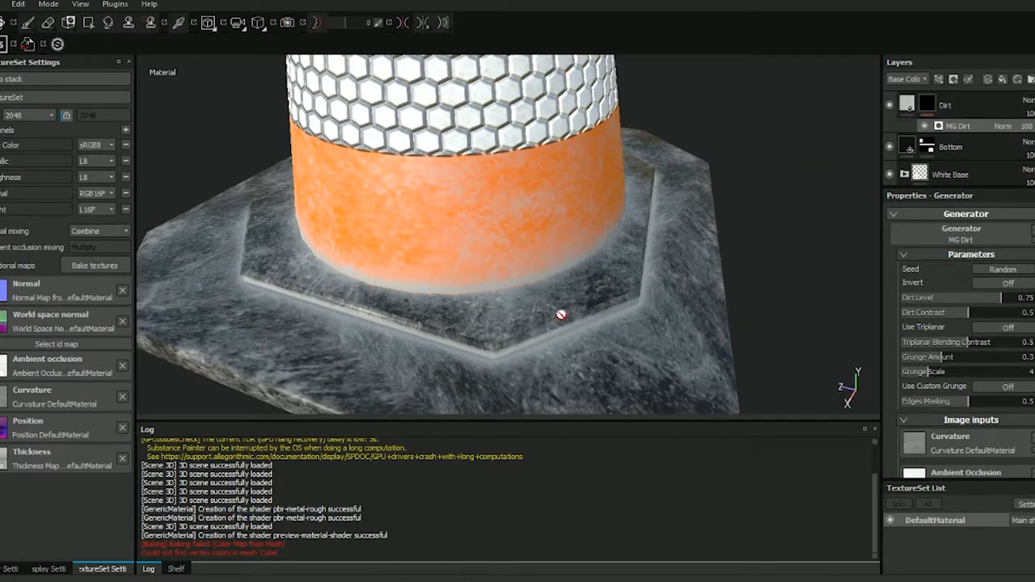
scroll(540, 327, down, 2)
alt+drag(540, 327, 753, 270)
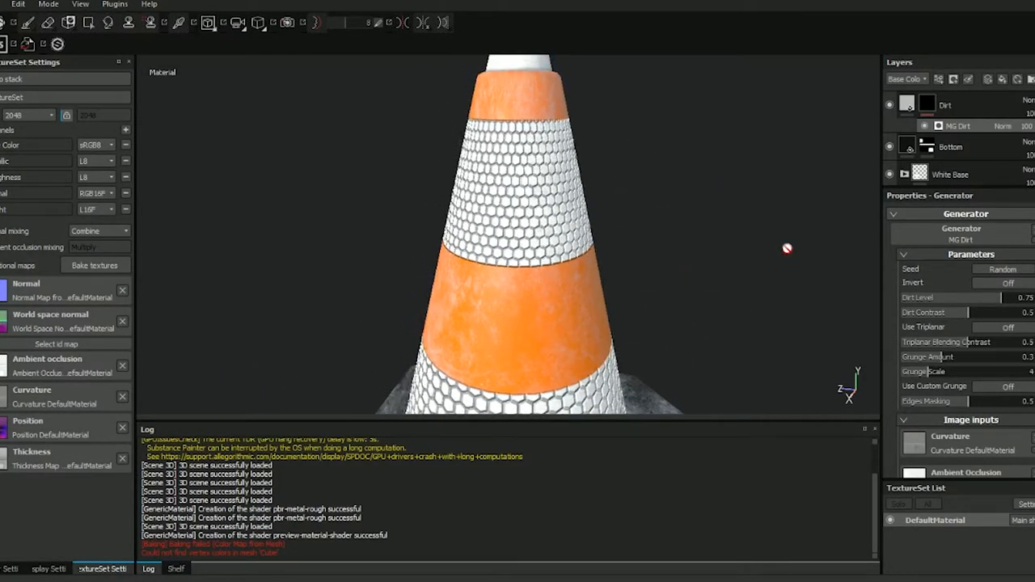
- Try adding a black mask to the White Base group, and undo it
scroll(956, 159, down, 2)
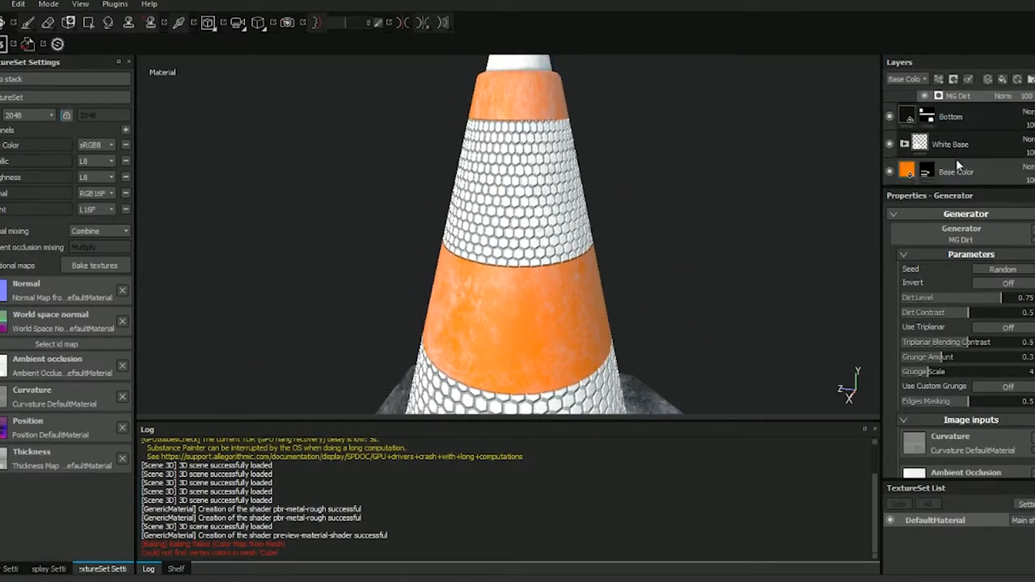
double_click(954, 143)
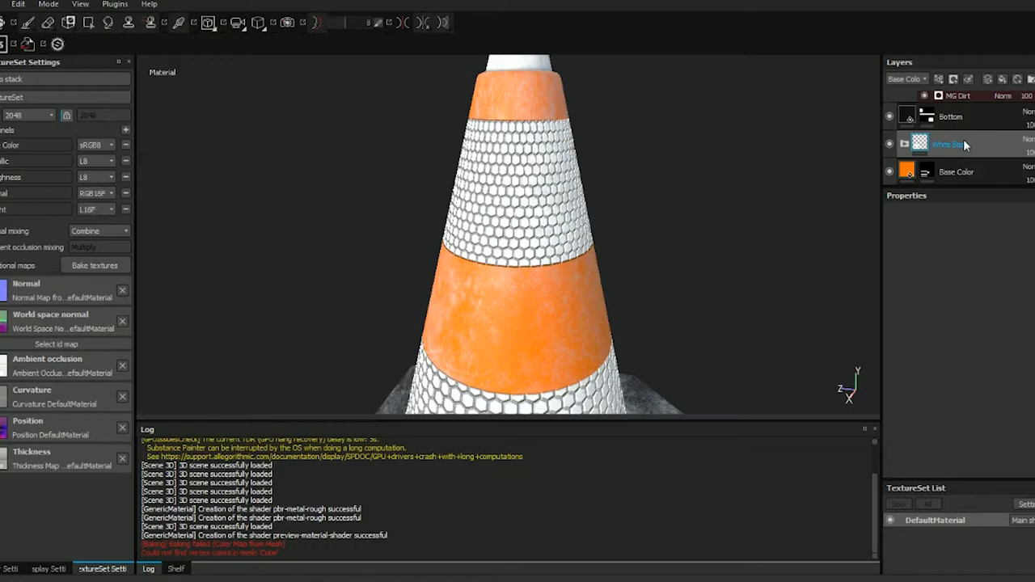
key(Return)
key(4)
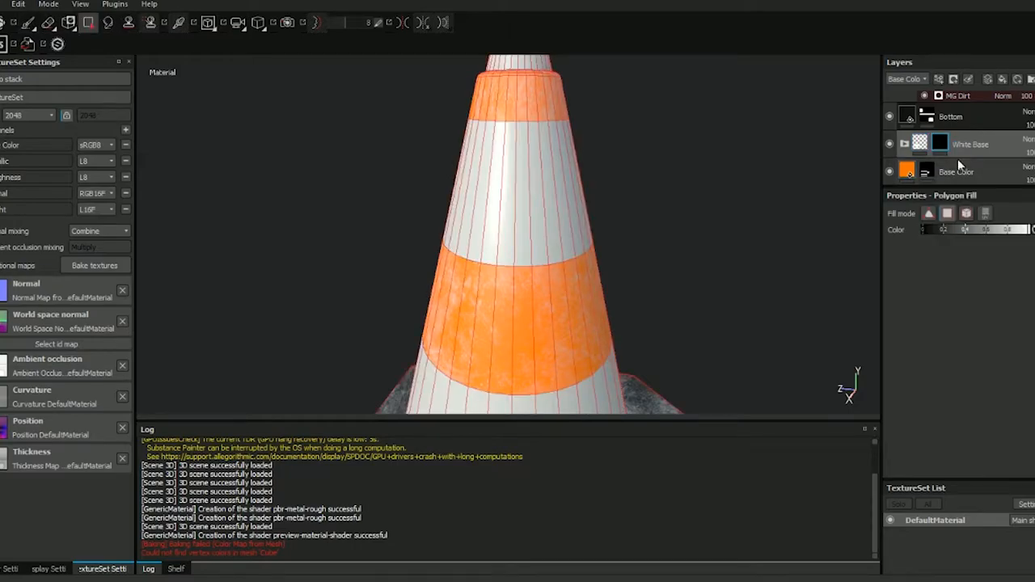
key(ctrl+z)
double_click(956, 145)
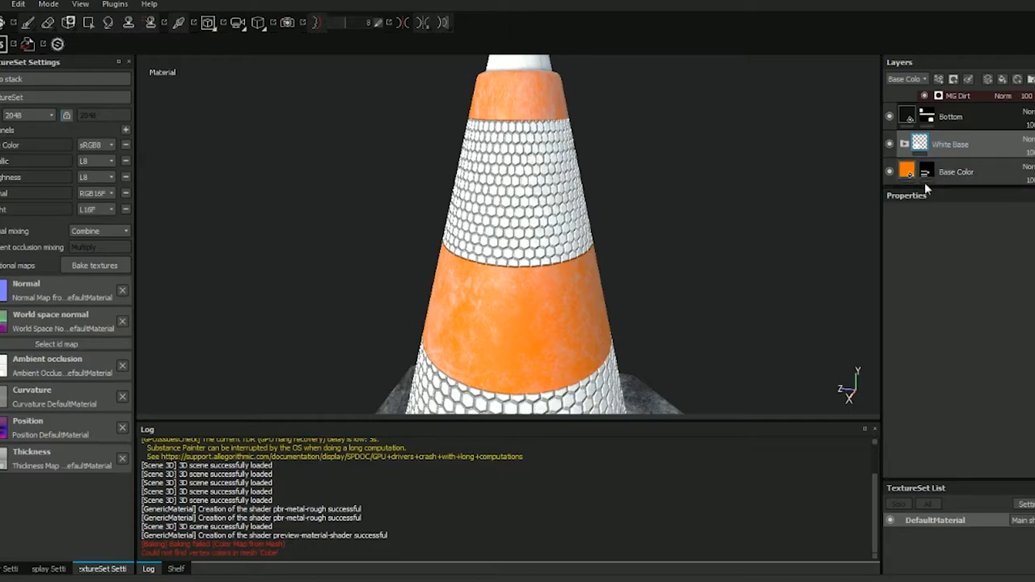
scroll(930, 160, up, 1)
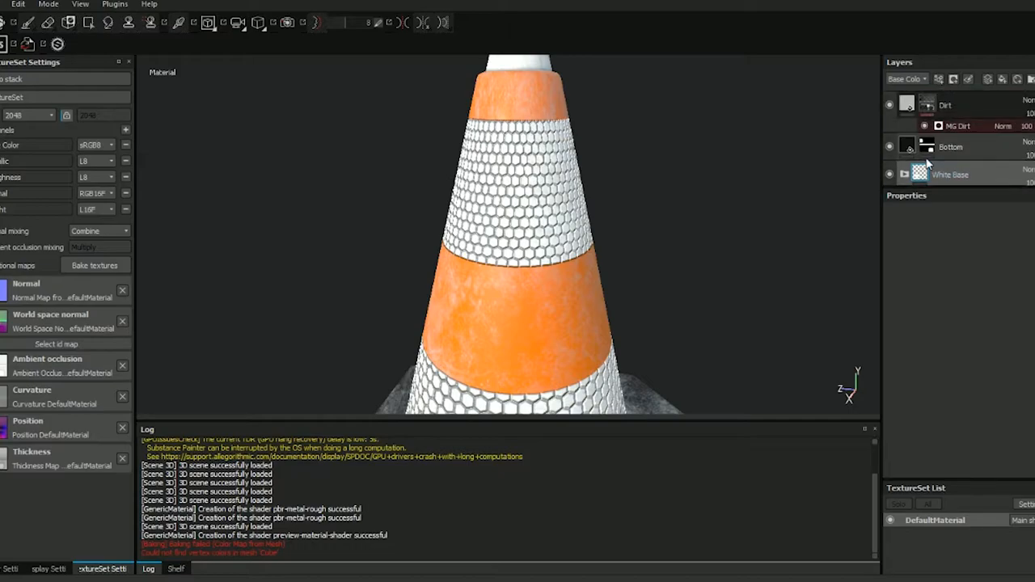
double_click(980, 175)
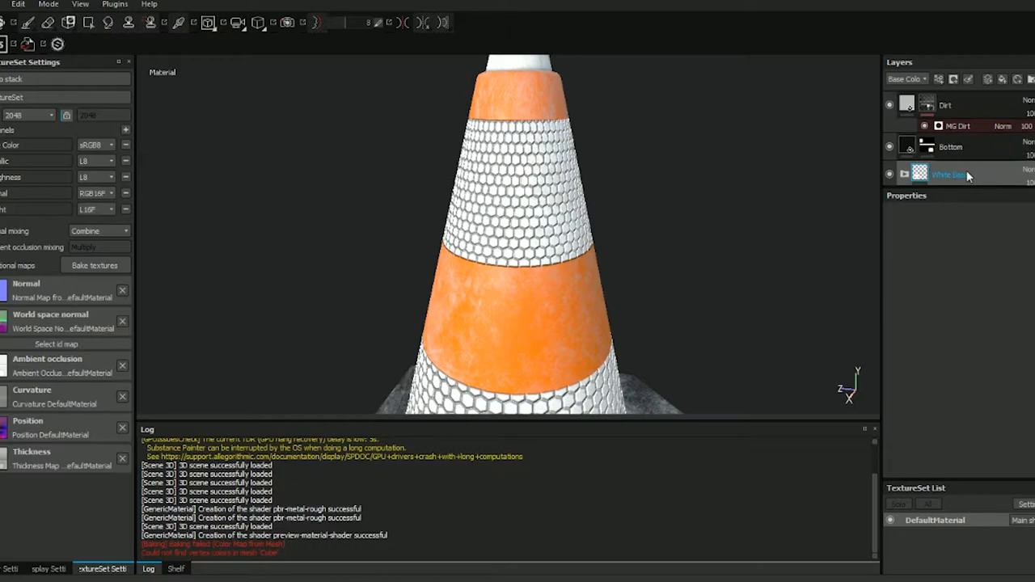
- Set the MG Dirt generator's Dirt Level to 0.55 and Dirt Contrast to 0.44
alt+drag(583, 185, 582, 215)
scroll(589, 208, down, 2)
alt+middle_drag(595, 201, 616, 184)
click(957, 126)
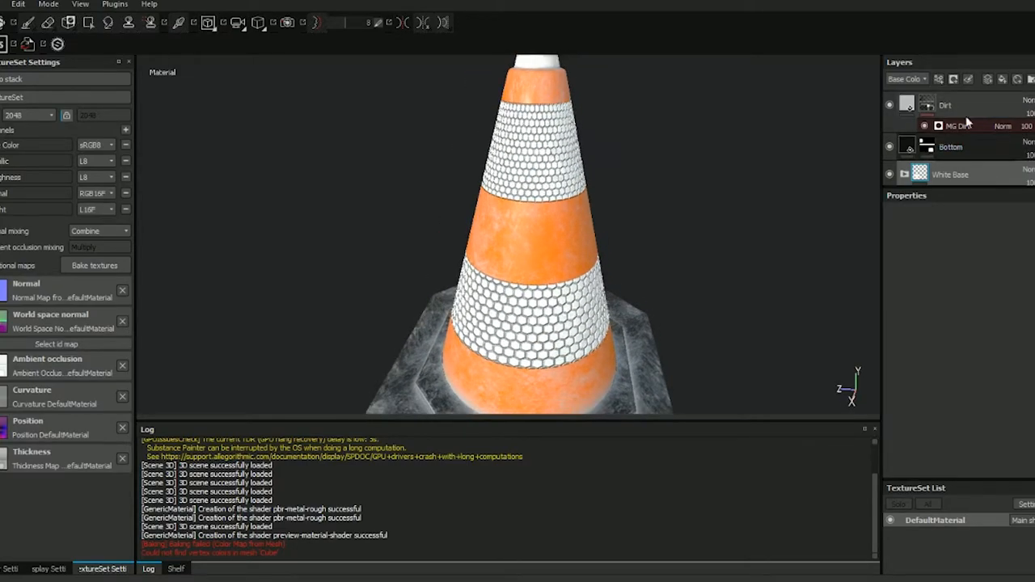
scroll(645, 132, up, 3)
alt+middle_drag(628, 253, 624, 196)
drag(955, 297, 960, 319)
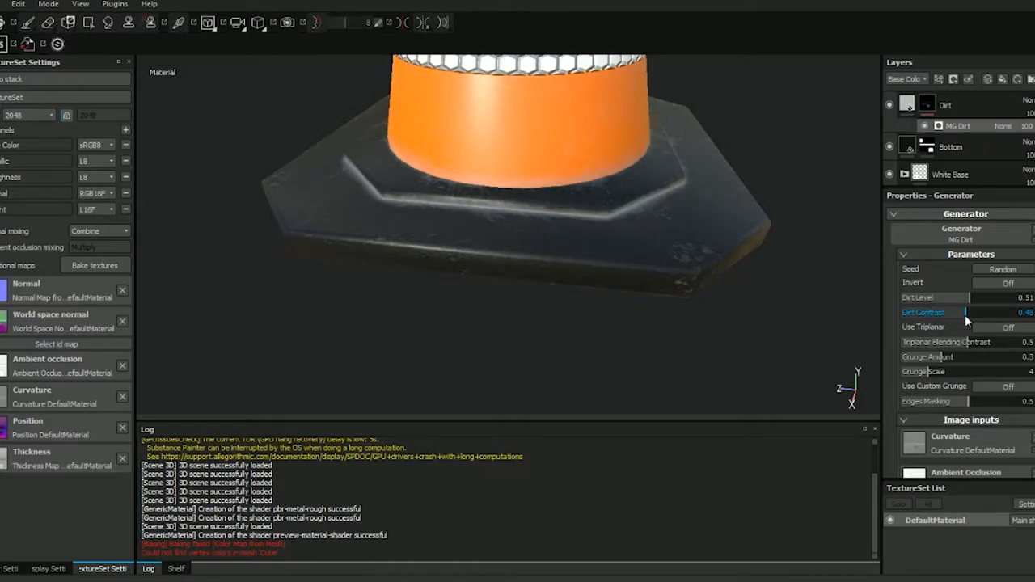
mouse_move(981, 324)
mouse_down()
mouse_move(964, 326)
mouse_move(967, 299)
mouse_move(954, 300)
mouse_move(976, 306)
mouse_up()
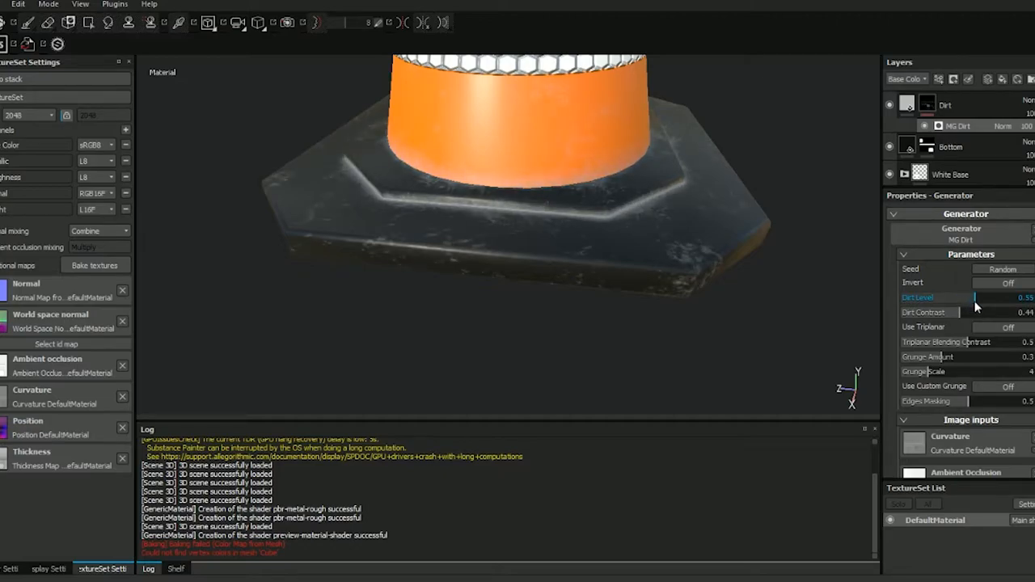
- Try lower Dirt Level values on the MG Dirt generator, 0.44 and 0.5, against the cone's base
mouse_move(976, 307)
mouse_down()
mouse_move(911, 312)
mouse_move(959, 312)
mouse_up()
scroll(562, 154, up, 4)
alt+drag(603, 204, 621, 232)
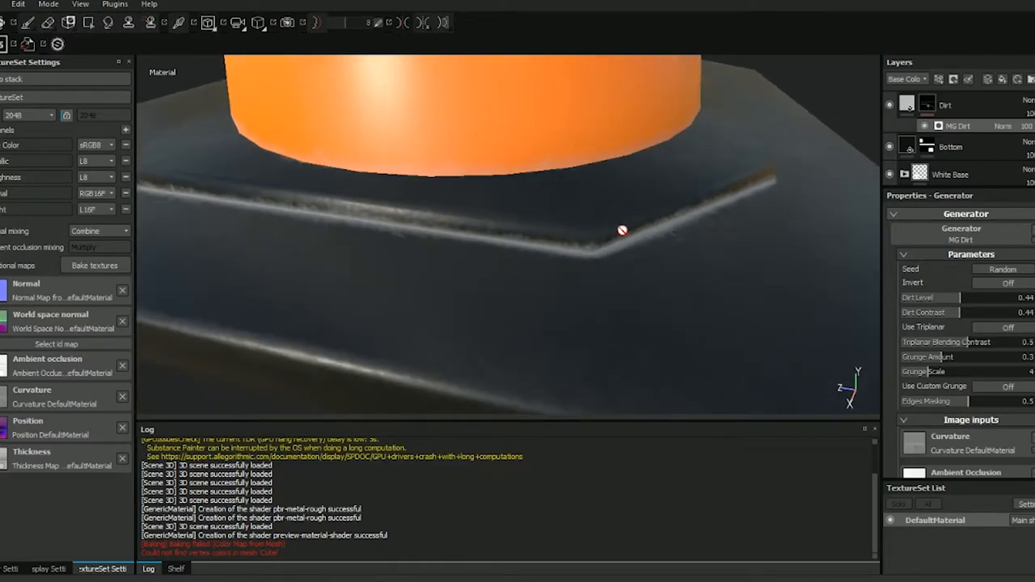
click(952, 297)
drag(953, 297, 968, 306)
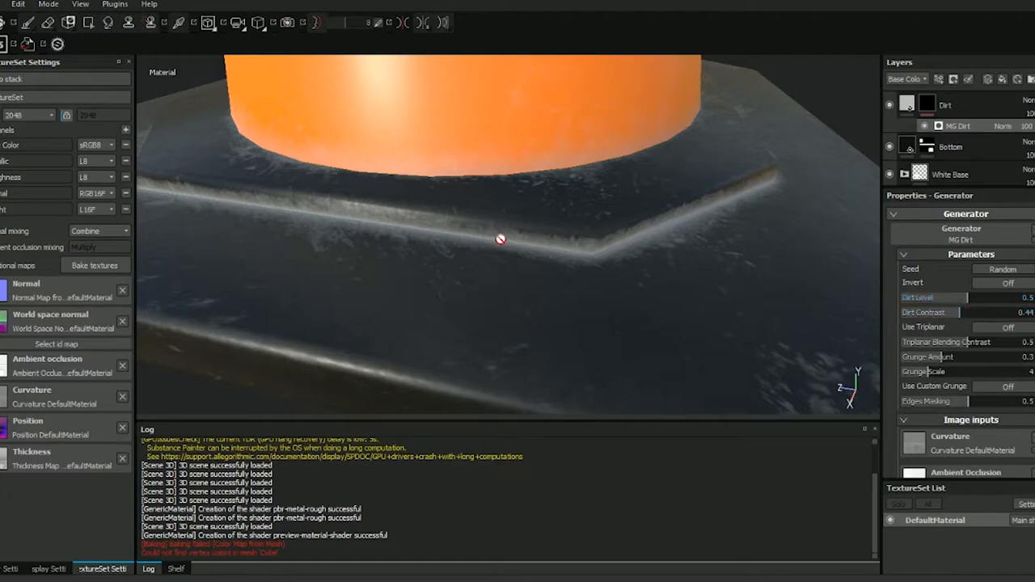
scroll(582, 260, down, 5)
alt+drag(518, 225, 540, 218)
- Change the Dirt fill layer's base color to a dark brown
click(912, 114)
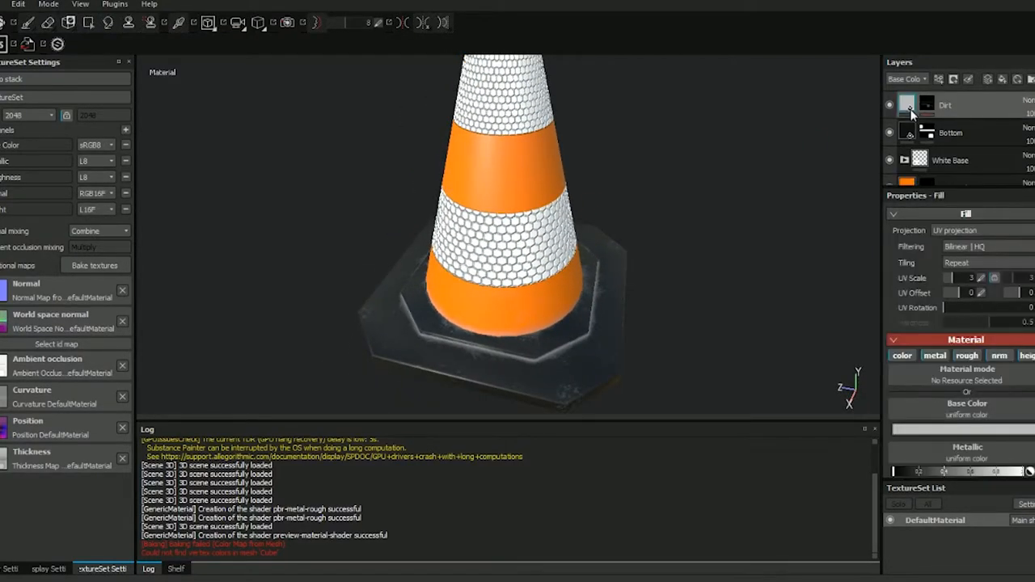
click(926, 431)
drag(897, 421, 894, 466)
mouse_move(630, 212)
alt+mouse_down()
mouse_move(585, 223)
mouse_move(555, 273)
mouse_move(564, 132)
mouse_move(520, 331)
mouse_move(513, 290)
mouse_move(534, 229)
mouse_move(550, 224)
mouse_move(559, 260)
mouse_move(616, 218)
alt+mouse_up()
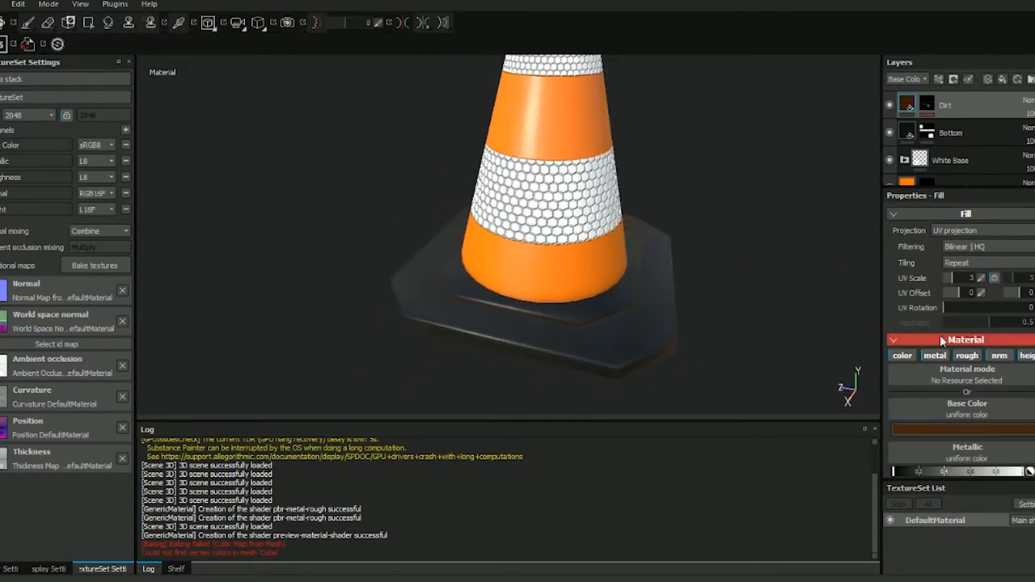
click(999, 355)
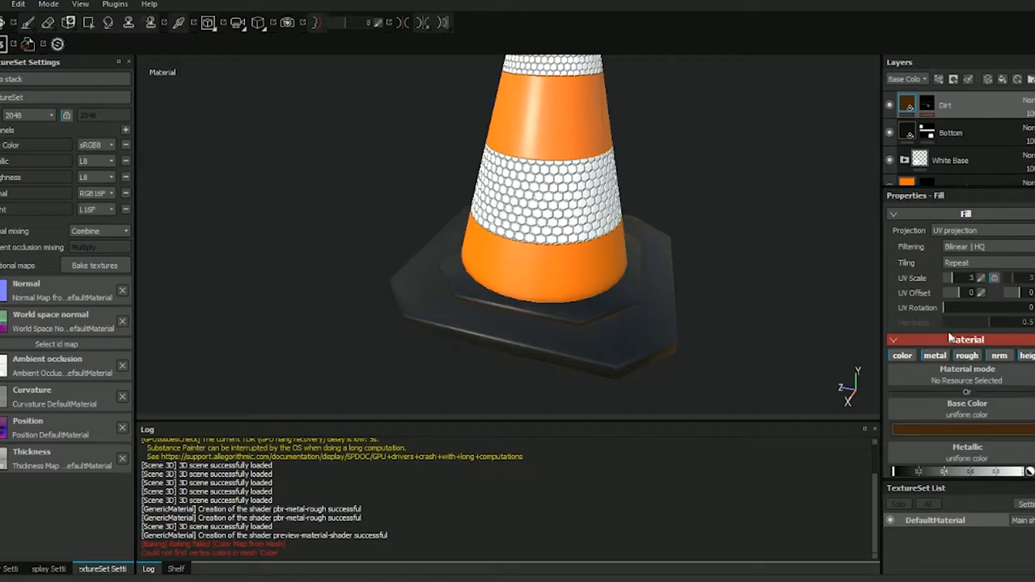
- Set the MG Dirt generator's Dirt Level to 0.6, Grunge Amount to 0.43 and Triplanar Blending Contrast to 0.32
click(935, 103)
click(936, 126)
drag(984, 303, 980, 299)
drag(960, 344, 959, 368)
scroll(715, 160, down, 5)
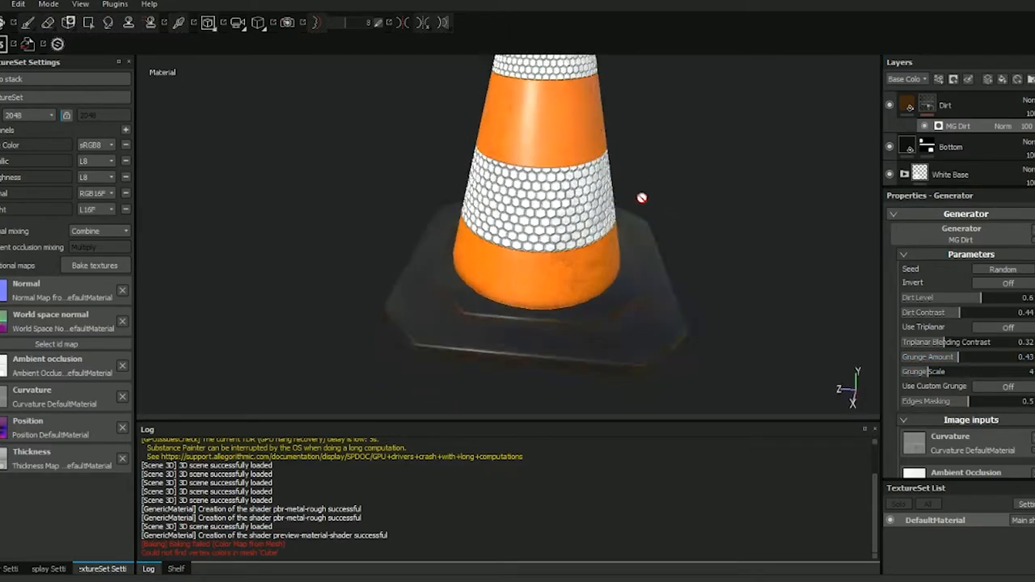
- Check the brown dirt in single-channel and material views, and set the MG Dirt generator's Dirt Level to 0.46
key(c)
alt+drag(595, 212, 781, 286)
scroll(611, 235, up, 5)
key(m)
scroll(610, 235, down, 4)
scroll(568, 217, up, 4)
drag(982, 305, 962, 302)
scroll(636, 196, down, 5)
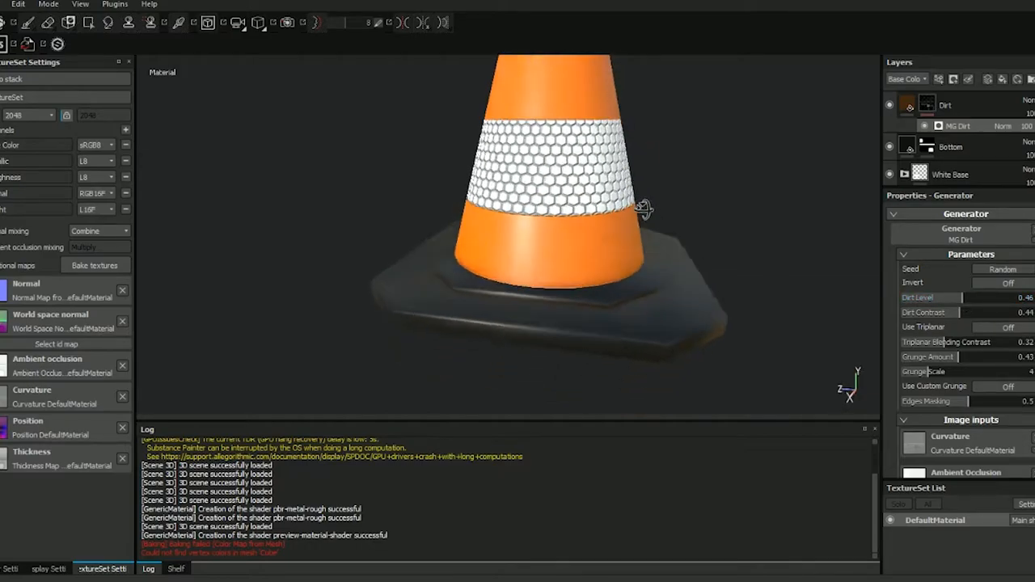
- Check the whole cone in single-channel and material views, and save the project
key(c)
alt+drag(635, 197, 624, 358)
key(m)
mouse_move(634, 299)
alt+mouse_down()
mouse_move(670, 203)
mouse_move(665, 143)
mouse_move(503, 273)
mouse_move(568, 268)
mouse_move(601, 250)
mouse_move(622, 268)
mouse_move(390, 294)
mouse_move(474, 312)
mouse_move(709, 283)
mouse_move(711, 250)
mouse_move(608, 279)
mouse_move(624, 286)
mouse_move(619, 358)
mouse_move(630, 283)
mouse_move(619, 286)
alt+mouse_up()
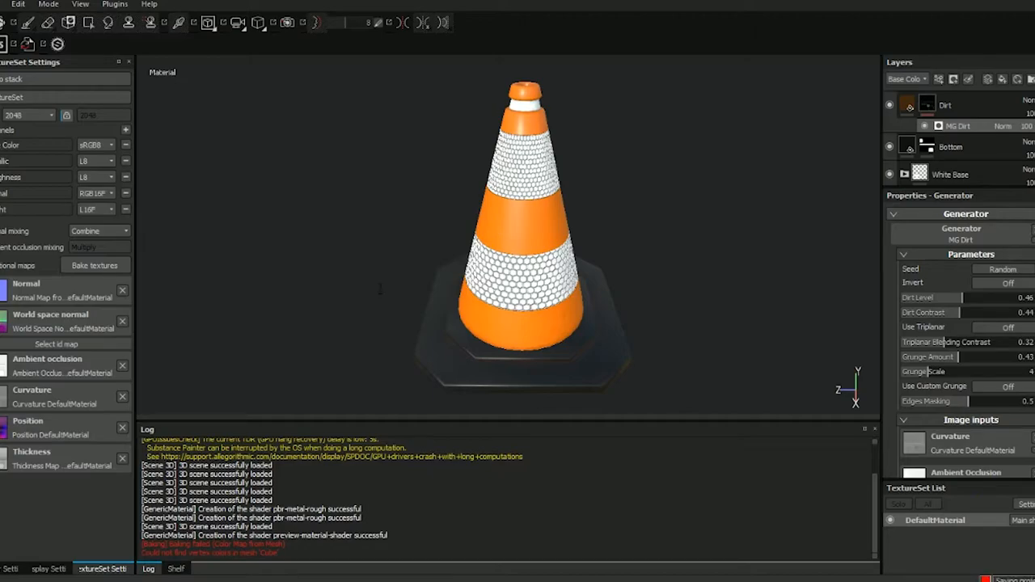
key(ctrl+s)
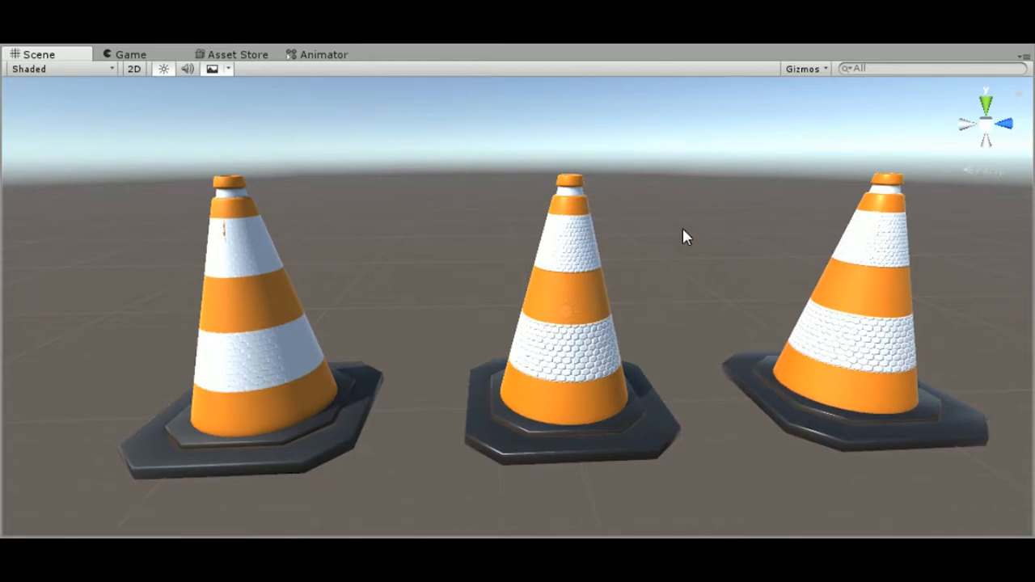
- Switch to the Unity scene and examine the leftmost of the three traffic cones up close
click(238, 400)
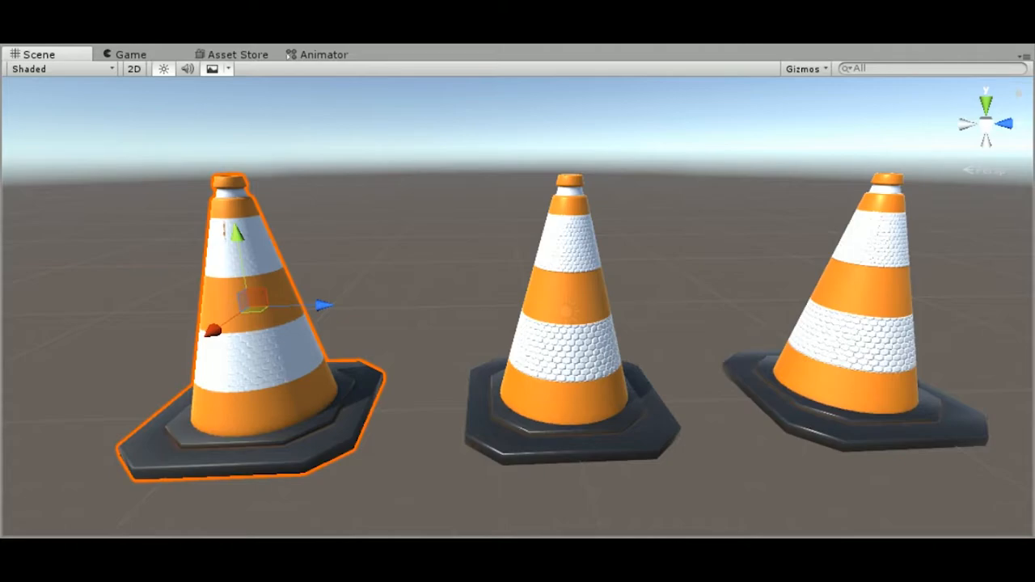
key(Escape)
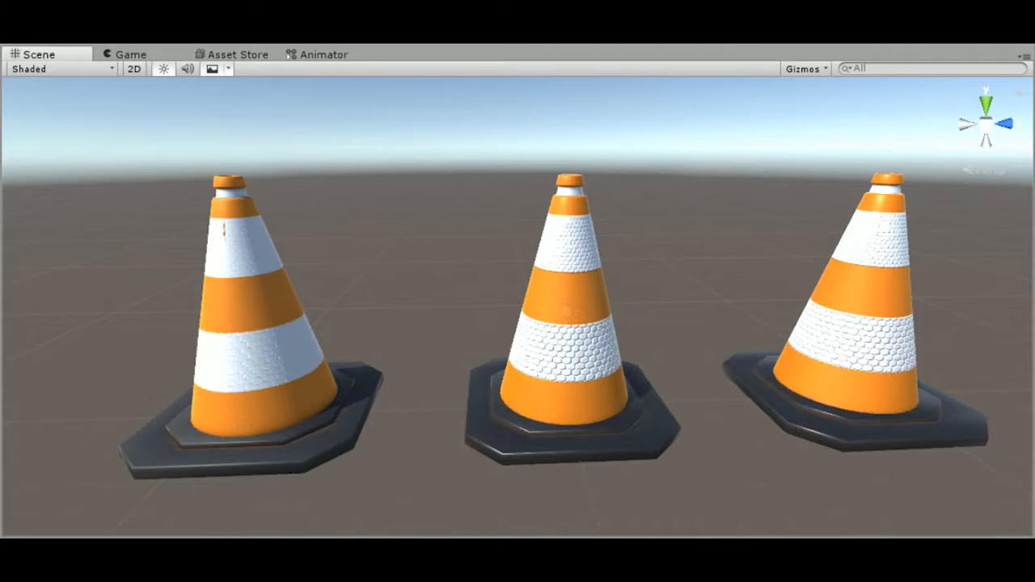
click(350, 389)
right_drag(447, 387, 376, 490)
key(Escape)
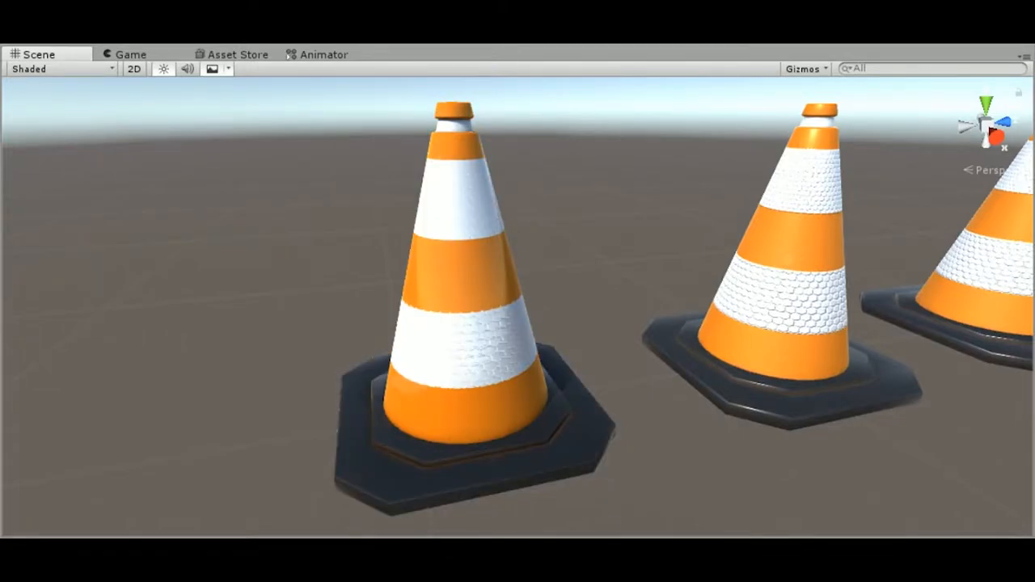
- Frame the middle cone and examine its hexagon bands and base up close
right_drag(651, 285, 581, 273)
click(570, 272)
key(f)
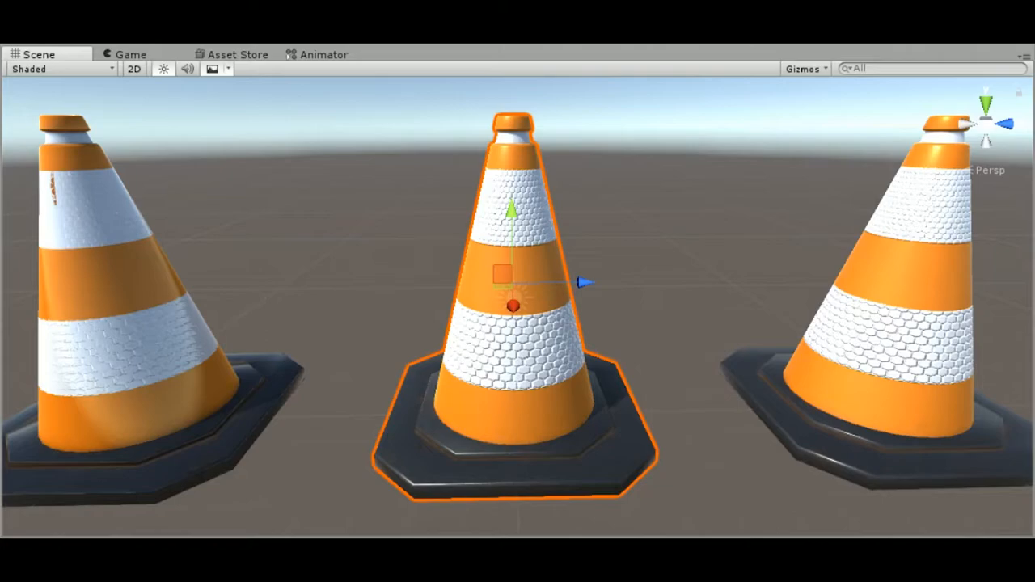
scroll(635, 304, up, 1)
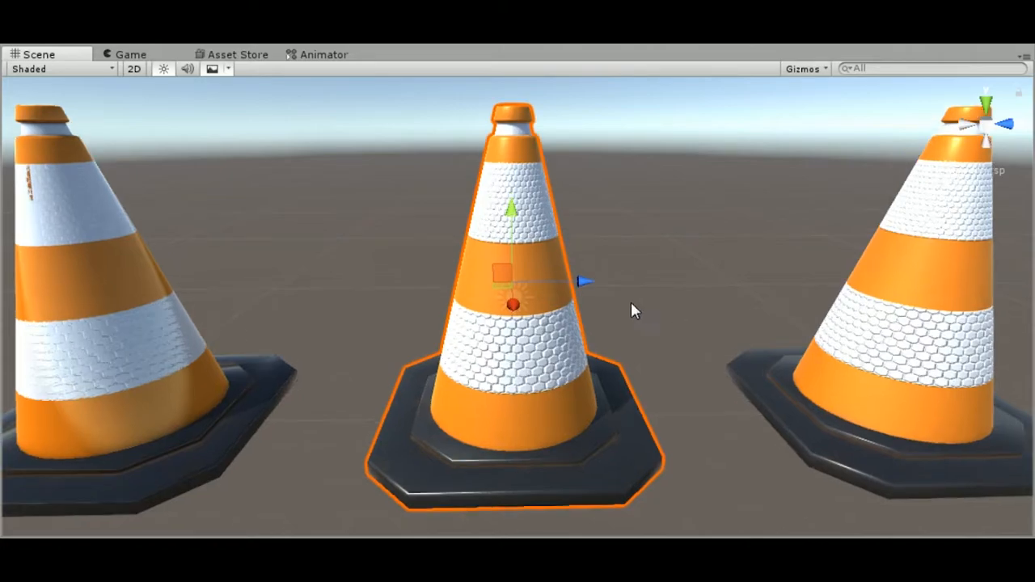
middle_drag(635, 304, 685, 251)
scroll(685, 252, up, 3)
middle_drag(537, 259, 602, 246)
right_drag(602, 251, 693, 234)
- Move through the scene to the rightmost cone and frame it to examine its hexagon bands
click(693, 234)
key(w)
key(a)
right_drag(590, 273, 558, 330)
key(s)
key(d)
key(s)
key(w)
key(s)
key(d)
click(558, 331)
key(f)
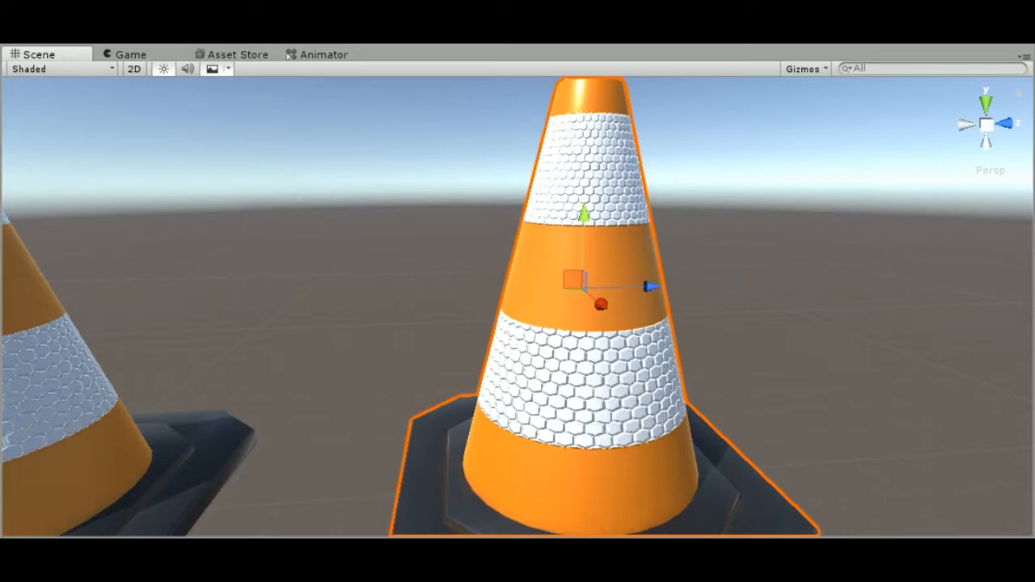
- Compare the middle and rightmost cones' hexagon bands and bases side by side, and clear the selection
middle_drag(537, 236, 609, 208)
click(503, 201)
right_drag(503, 201, 476, 192)
key(w)
click(368, 296)
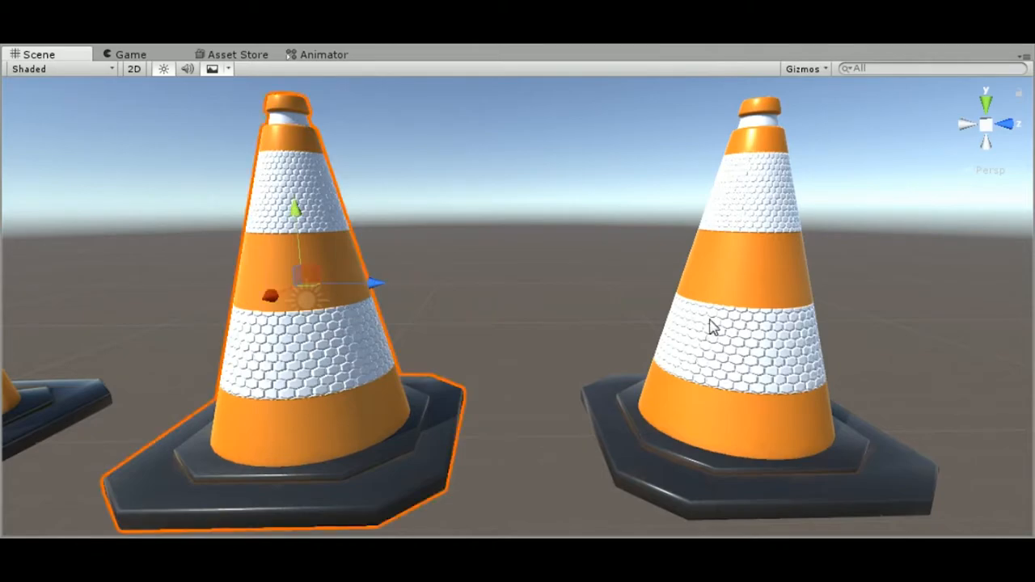
click(720, 323)
click(491, 228)
mouse_move(491, 221)
right_down()
mouse_move(475, 213)
mouse_move(478, 194)
mouse_move(471, 217)
right_up()
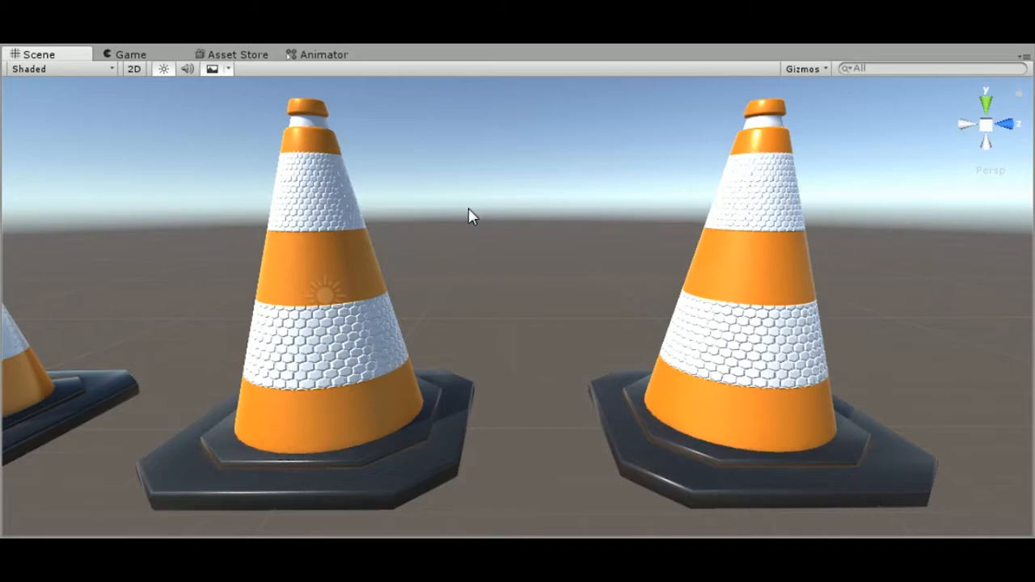
- Pull back until all three cones fit in the scene view for an overall comparison
key(s)
mouse_move(469, 209)
right_down()
mouse_move(496, 214)
mouse_move(474, 203)
right_up()
key(a)
key(w)
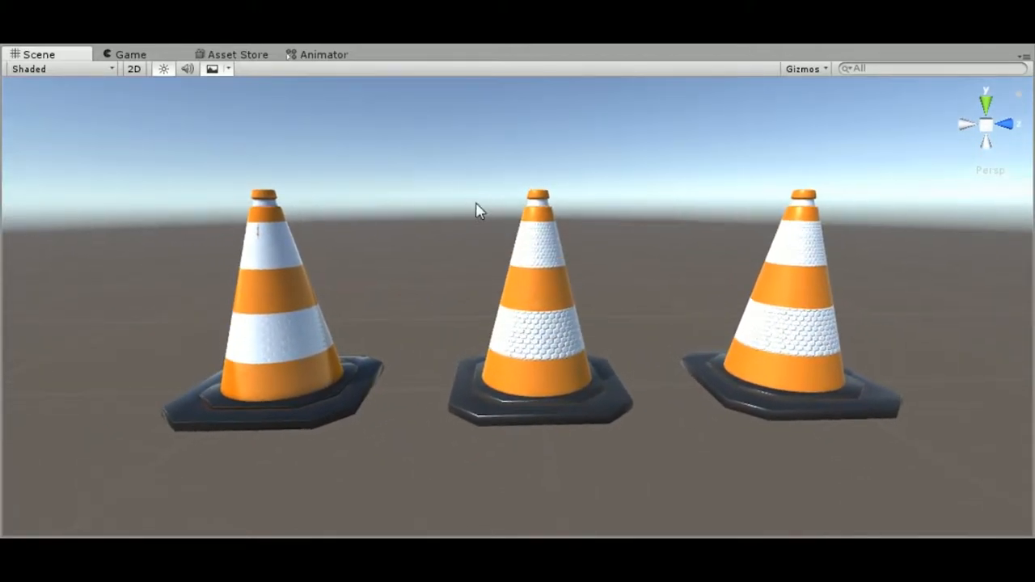